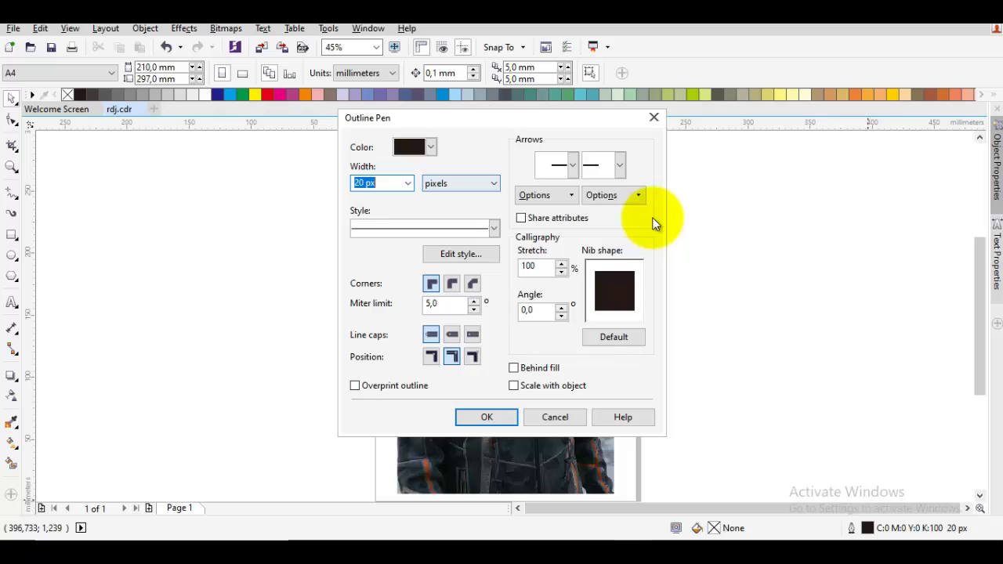
Apply a 20 px black outline as the outline pen setting.
key("alt+Down")
key("Escape")
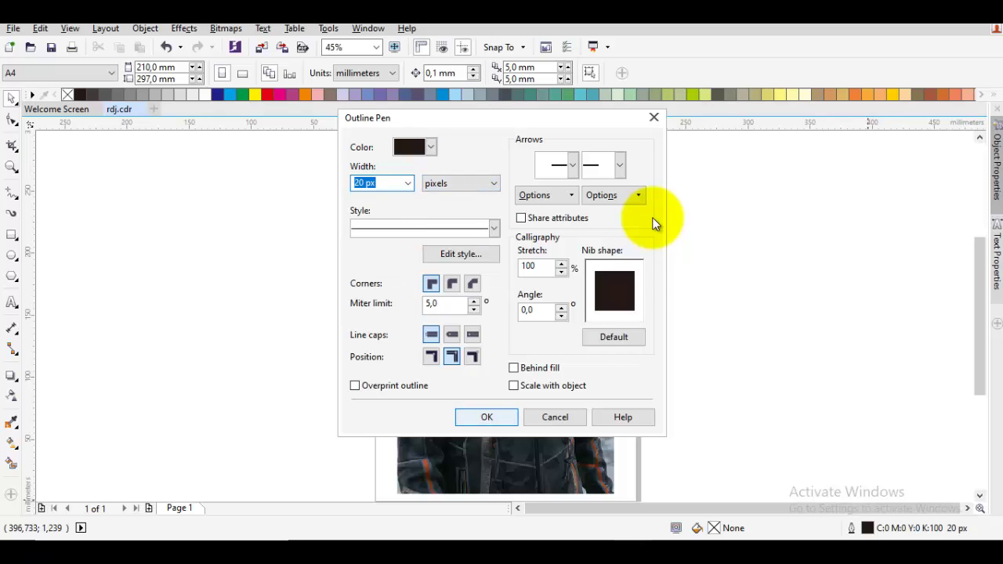
key("Return")
Draw an arched curve over the eyebrow on the photo's left side with the Pen tool.
scroll(652, 216, "up", 1)
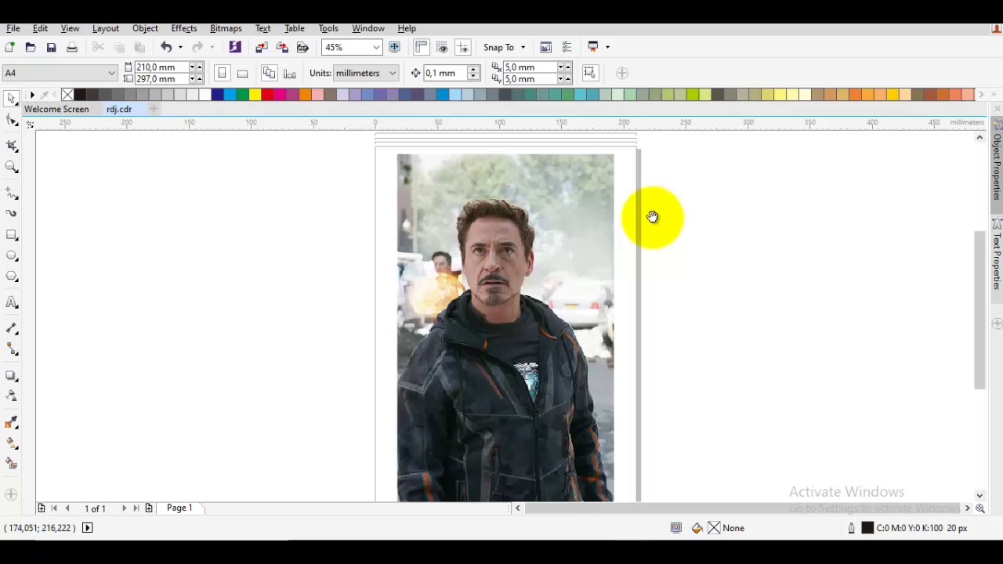
scroll(652, 218, "up", 5)
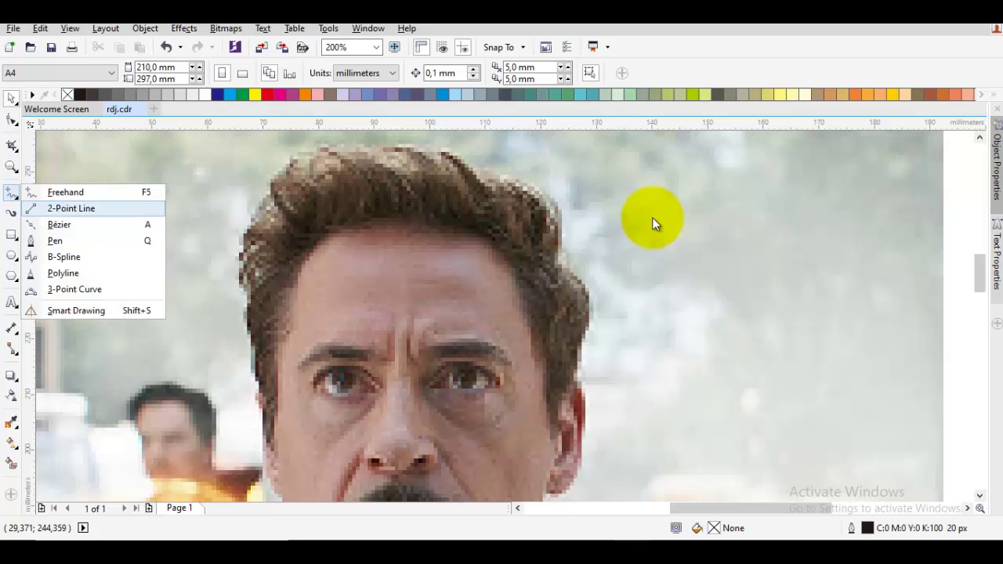
key("Down")
key("Down")
key("Return")
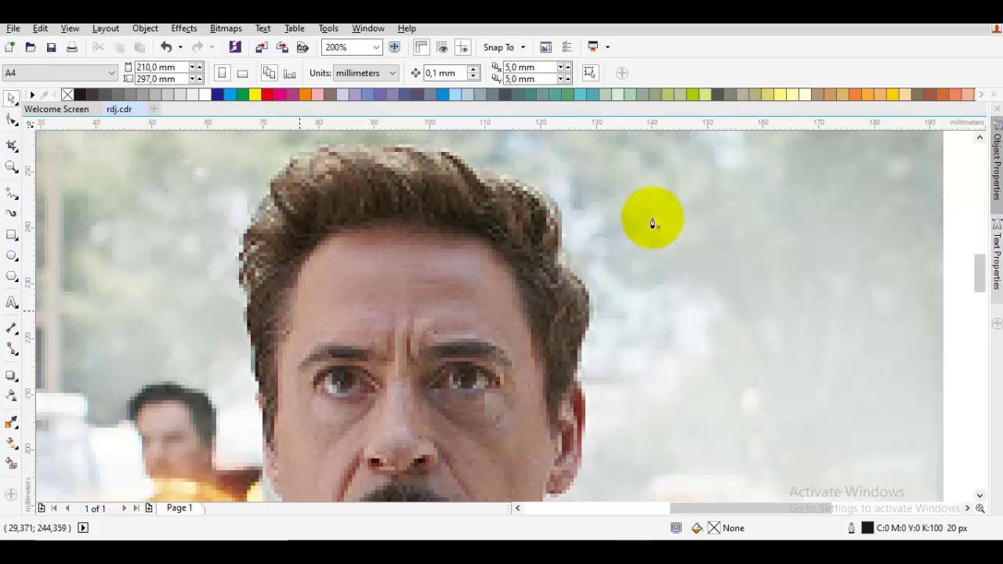
scroll(652, 223, "down", 3)
scroll(652, 224, "up", 1)
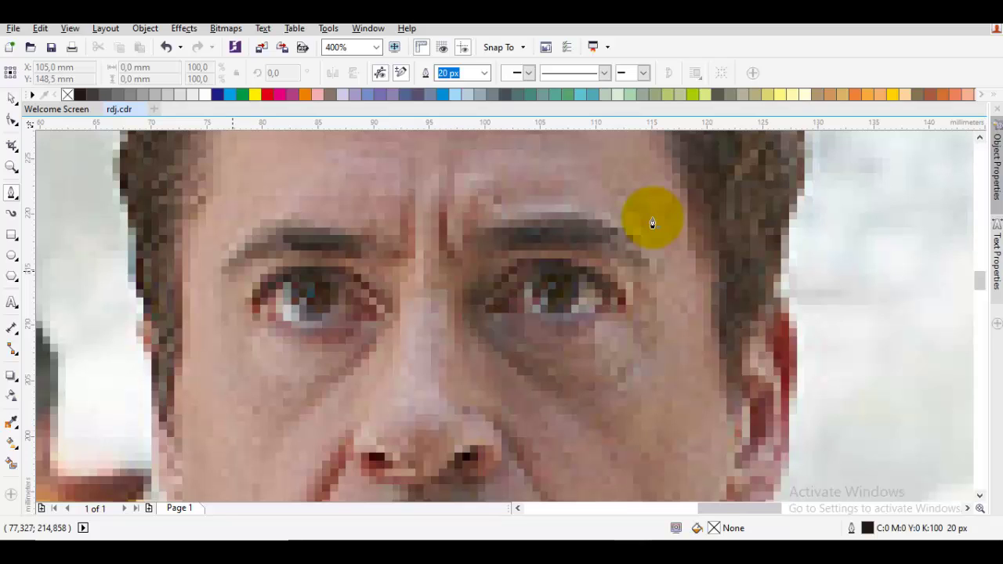
left_click_drag(232, 271, 295, 221)
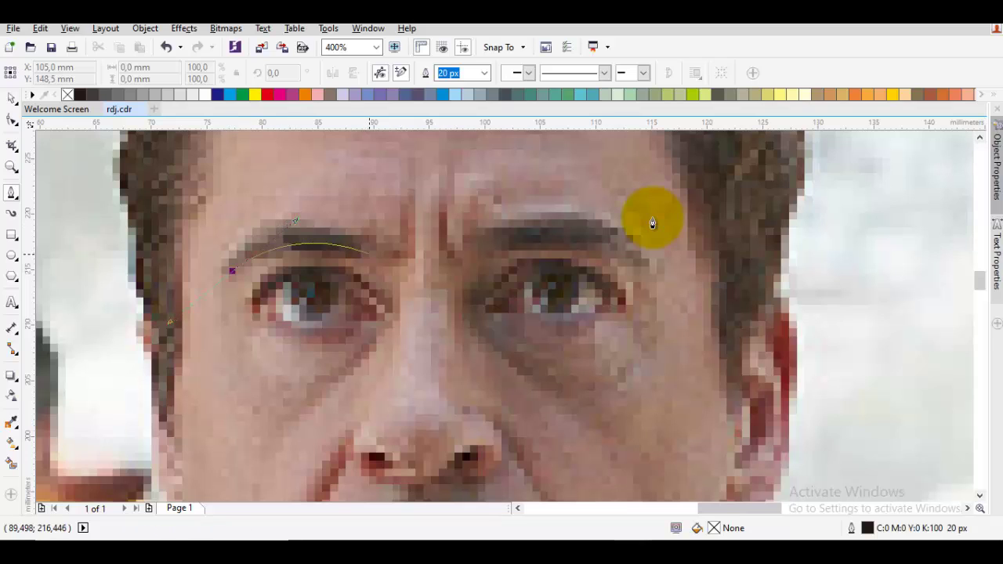
left_click_drag(383, 255, 432, 273)
key("space")
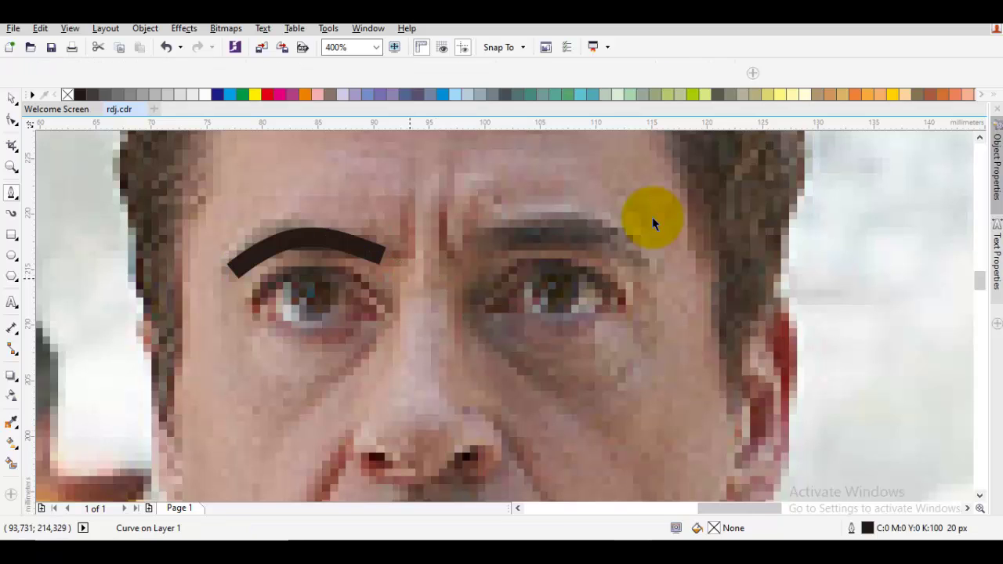
Reshape the drawn eyebrow curve so its outer end bends more steeply along the eyebrow.
key("Escape")
key("Tab")
key("F10")
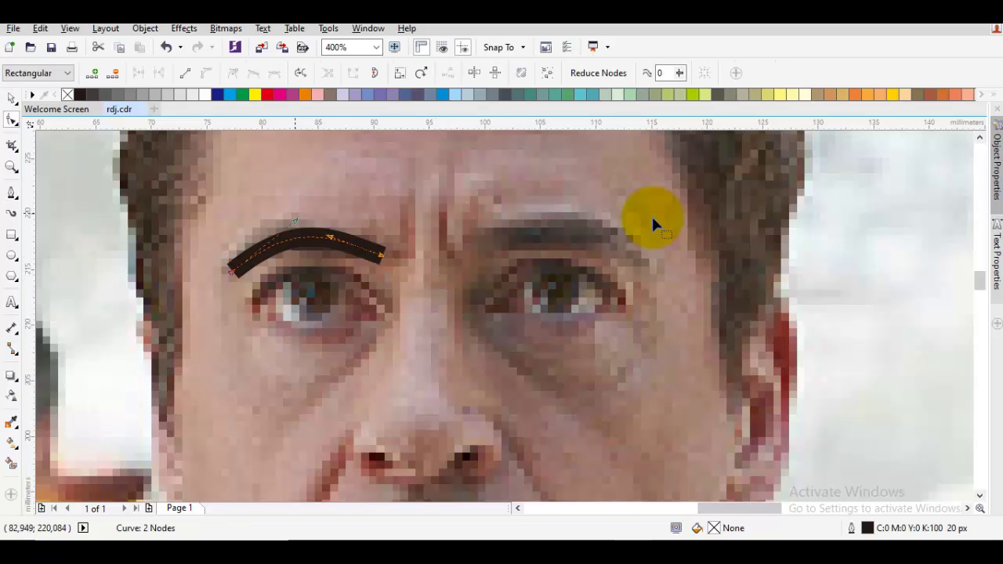
left_click_drag(296, 221, 267, 220)
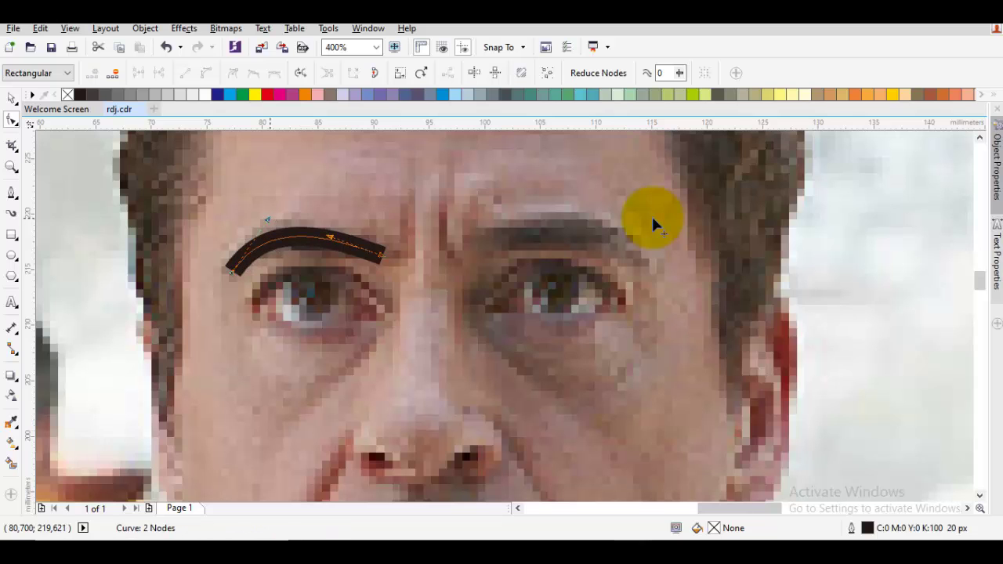
key("space")
key("Escape")
Draw a matching arched curve over the eyebrow on the photo's right side with the Pen tool.
scroll(653, 225, "up", 1)
key("space")
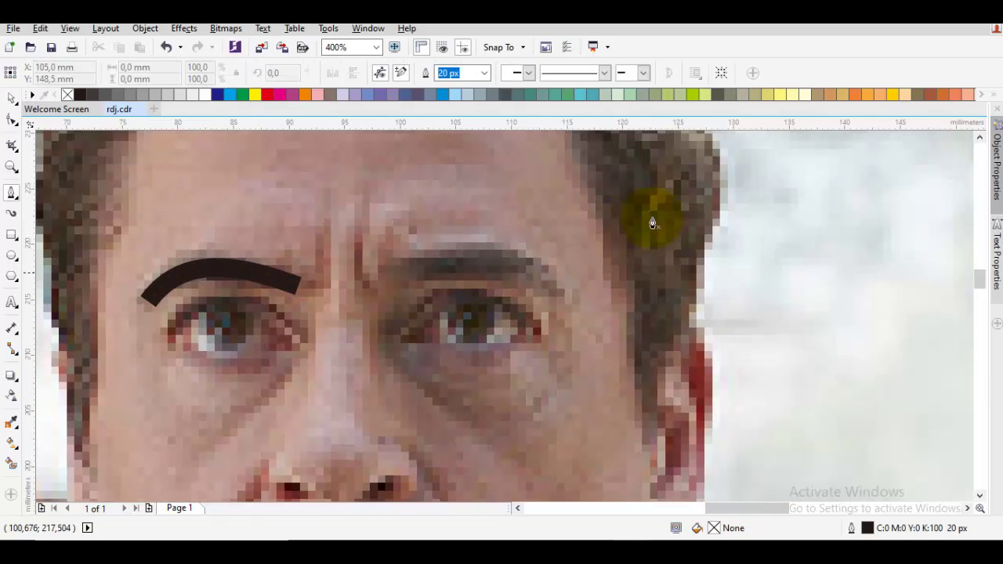
left_click_drag(395, 280, 473, 229)
mouse_move(562, 296)
left_mouse_down()
mouse_move(606, 328)
mouse_move(582, 311)
left_mouse_up()
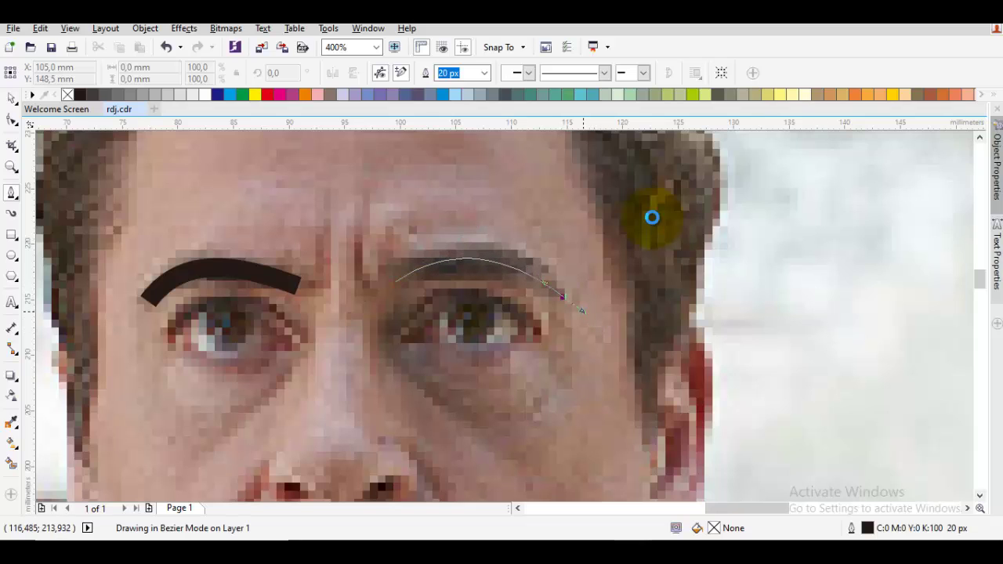
key("space")
scroll(652, 221, "left", 1)
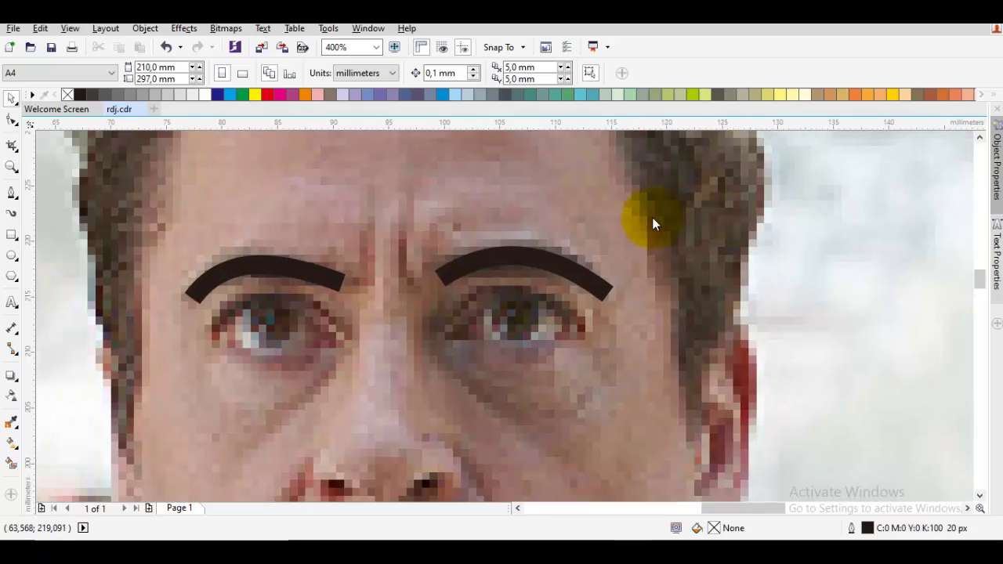
Draw a circle about 4.4 mm across over the photo's left iris, filled black with no outline.
key("F7")
left_click_drag(245, 300, 294, 346)
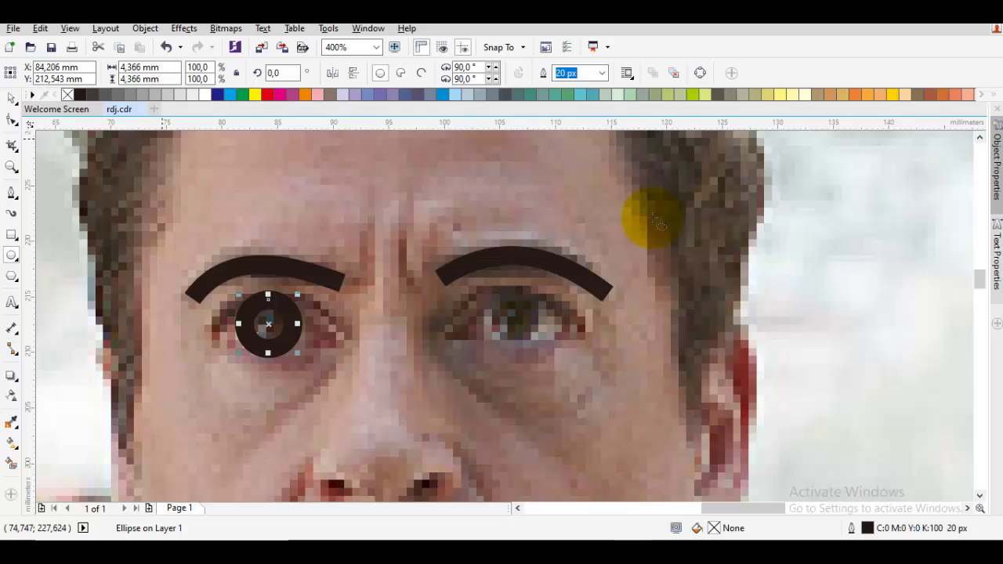
left_click(651, 219)
right_click(651, 219)
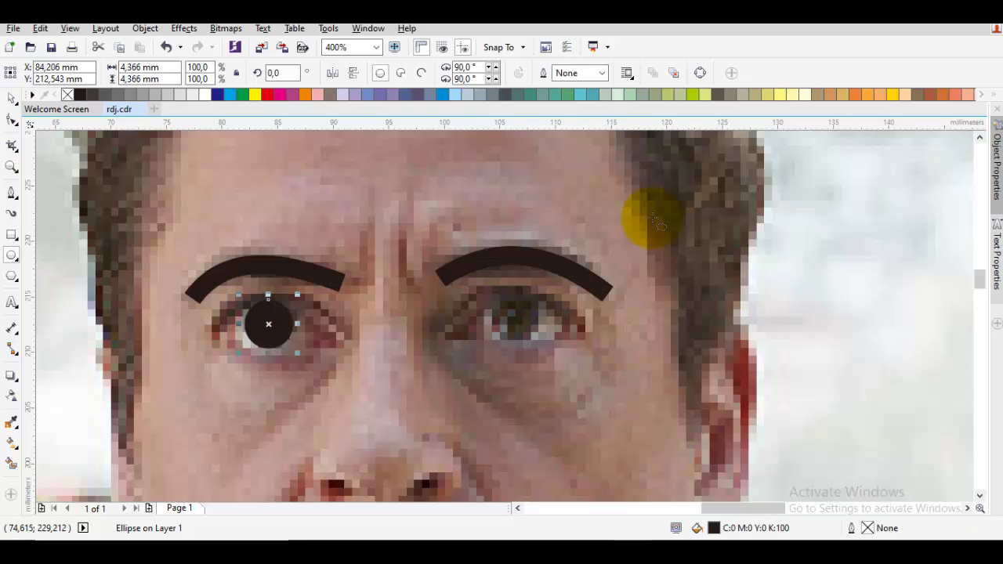
Place a copy of the black iris circle over the eye on the photo's right side.
left_click(12, 98)
key("Escape")
left_click(268, 324)
left_click_drag(268, 324, 517, 316)
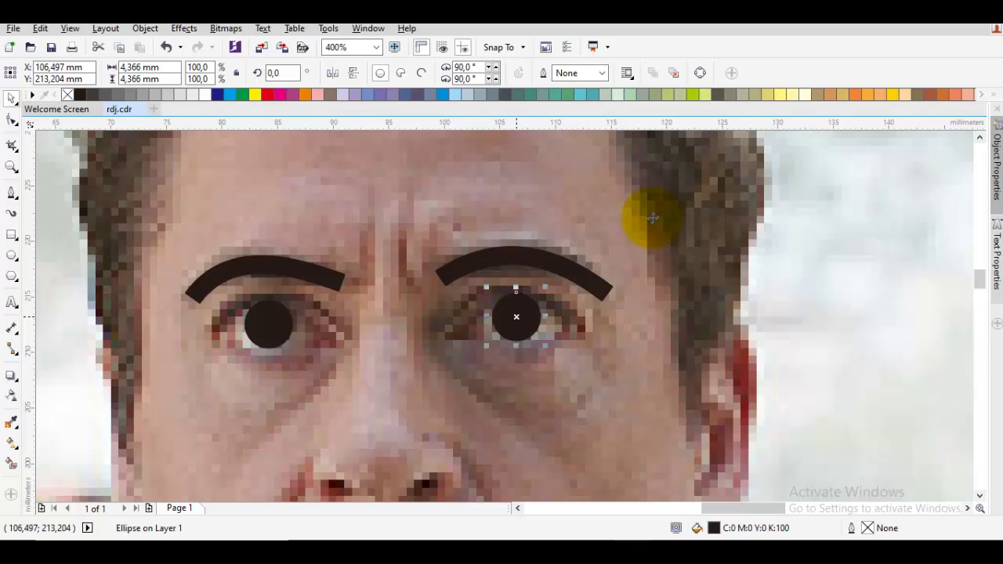
Draw a J-shaped nose curve from the bridge down and around to beneath the nose tip with the Pen tool.
scroll(653, 218, "down", 2)
key("F7")
scroll(653, 218, "down", 2)
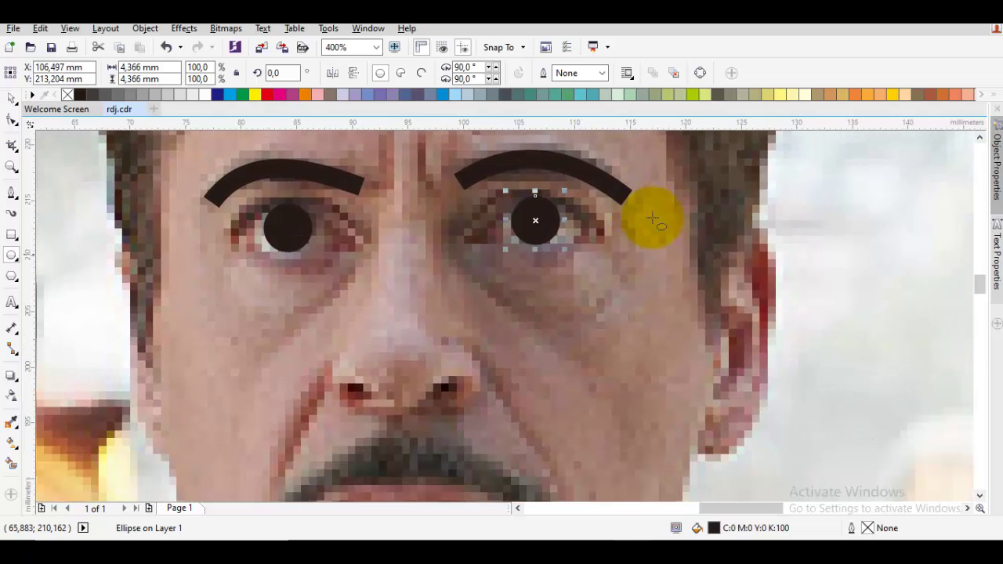
key("F5")
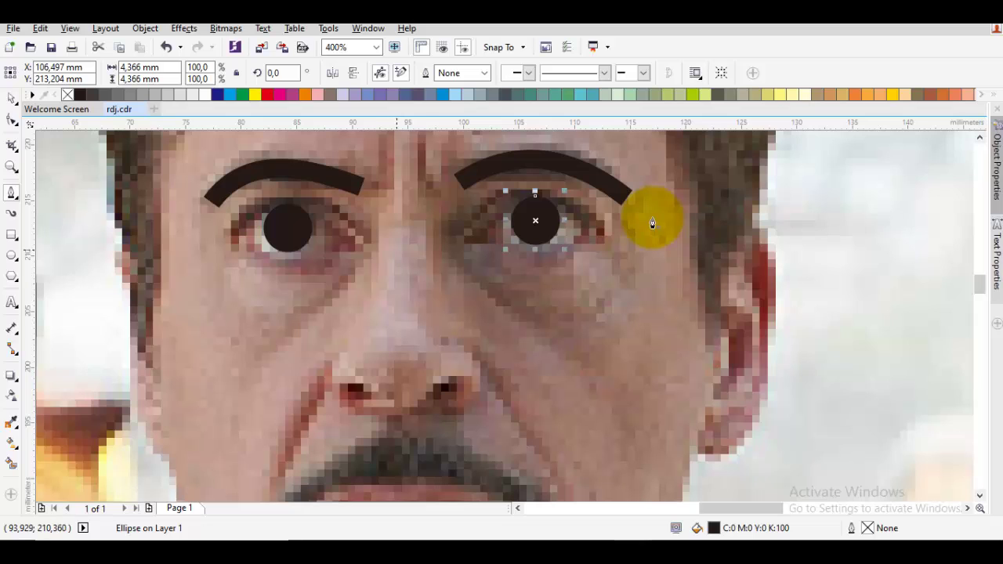
left_click(398, 217)
mouse_move(335, 396)
left_mouse_down()
mouse_move(409, 388)
mouse_move(421, 408)
mouse_move(486, 398)
left_mouse_up()
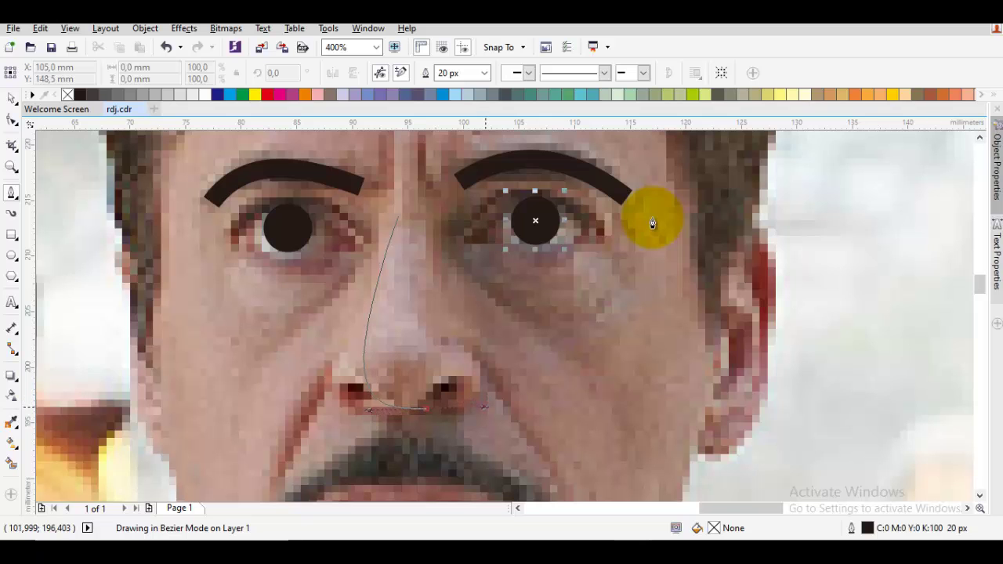
key("space")
key("Escape")
Refine the bend of the nose curve and its lower end with the Shape tool.
scroll(651, 220, "down", 2)
scroll(653, 223, "up", 2)
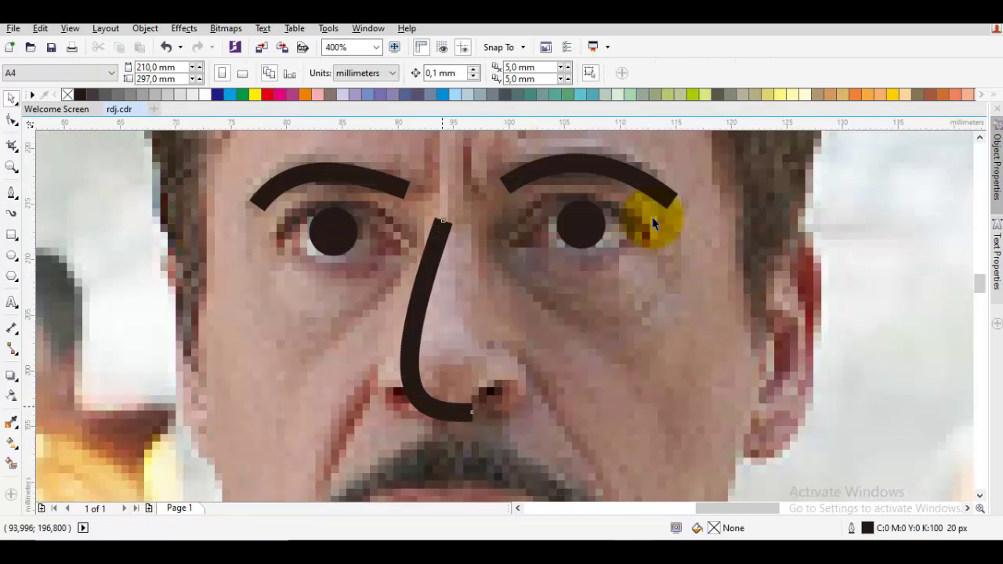
key("F10")
left_click_drag(468, 412, 380, 399)
left_click_drag(423, 330, 416, 337)
key("space")
Draw a gently arched mouth curve about 19 mm wide between the lips with the Pen tool.
key("F3")
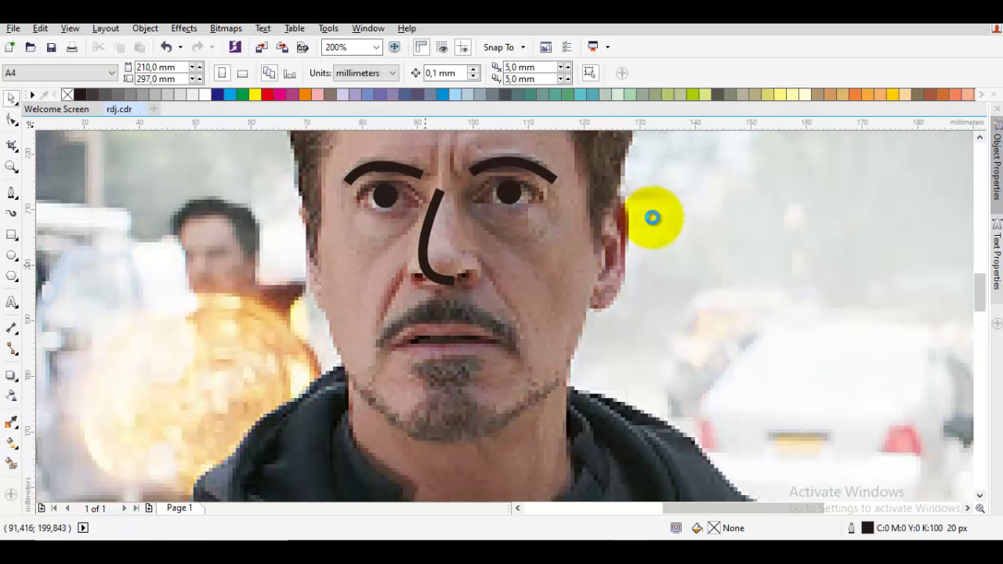
key("F5")
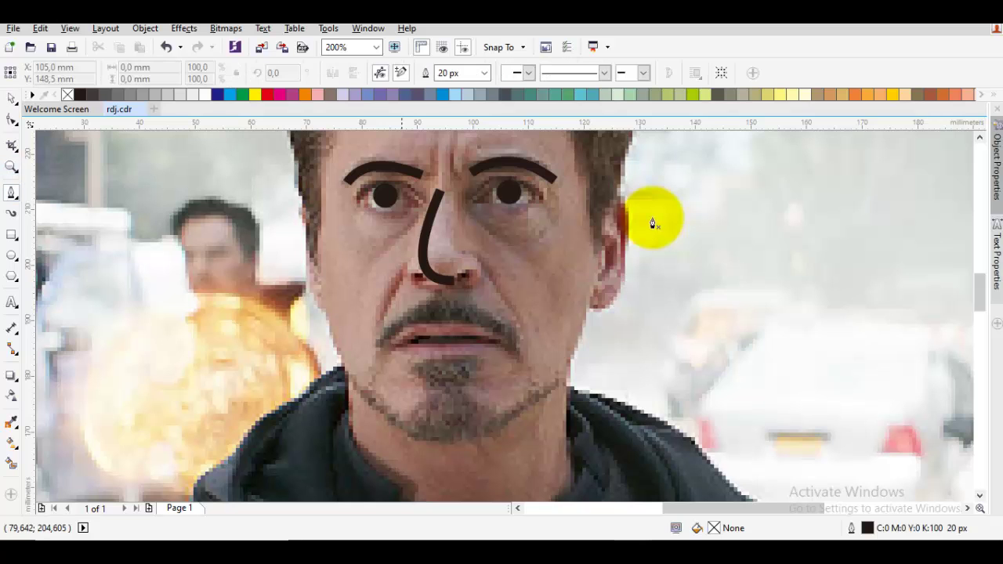
scroll(652, 223, "up", 1)
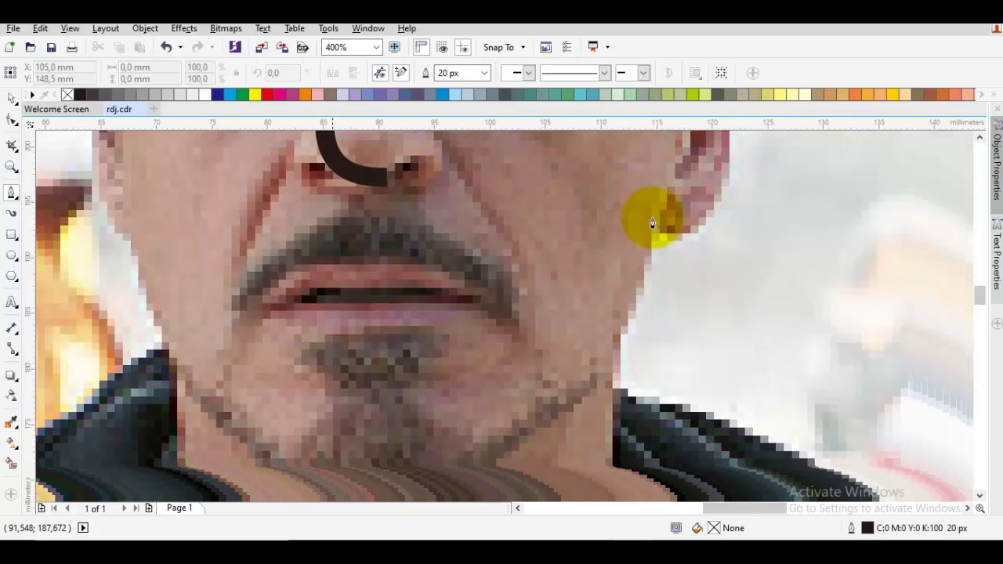
left_click(241, 322)
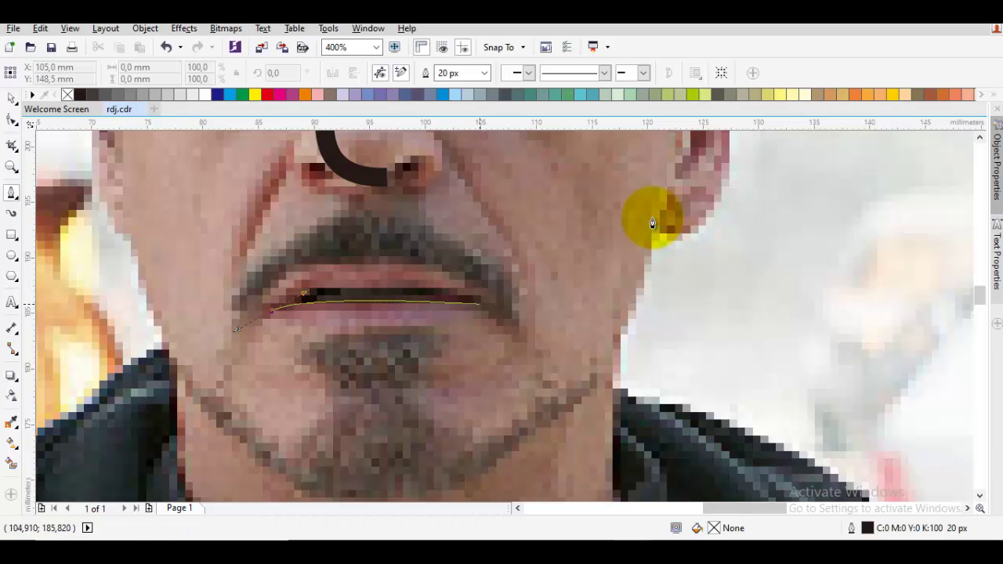
left_click_drag(480, 301, 536, 324)
key("space")
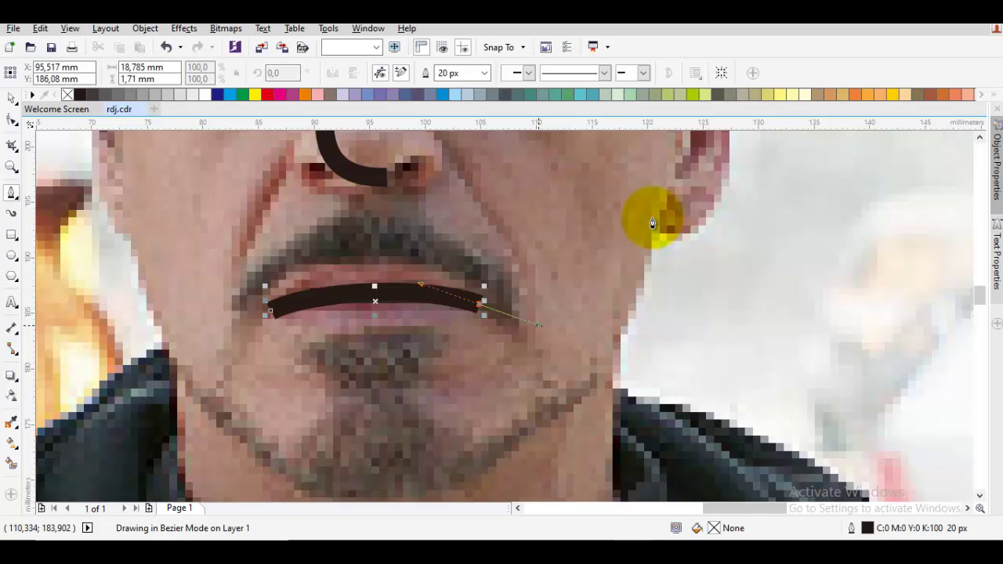
Draw a closed crescent about 25 mm wide and 9 mm tall around the moustache with the Pen tool.
key("space")
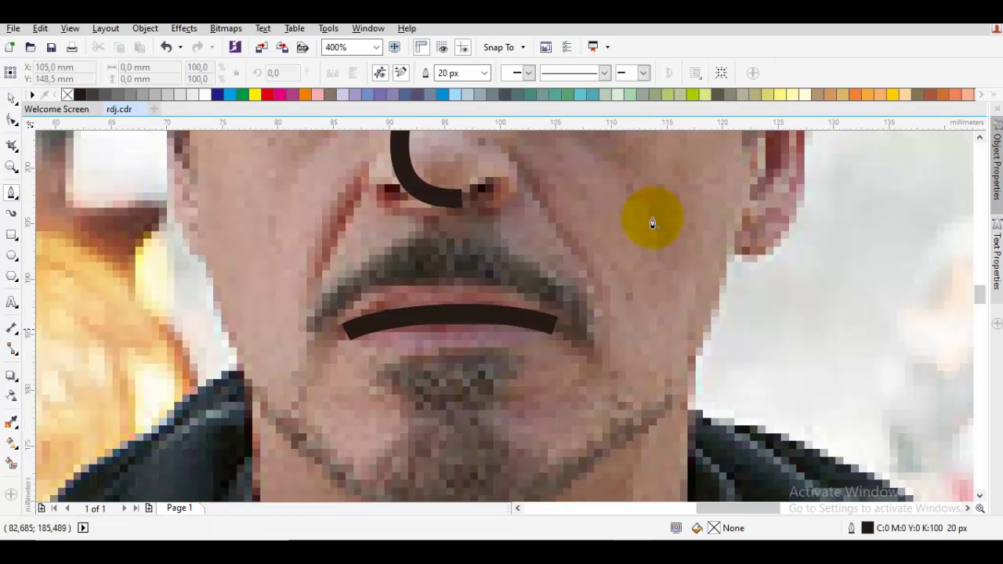
left_click_drag(304, 330, 551, 283)
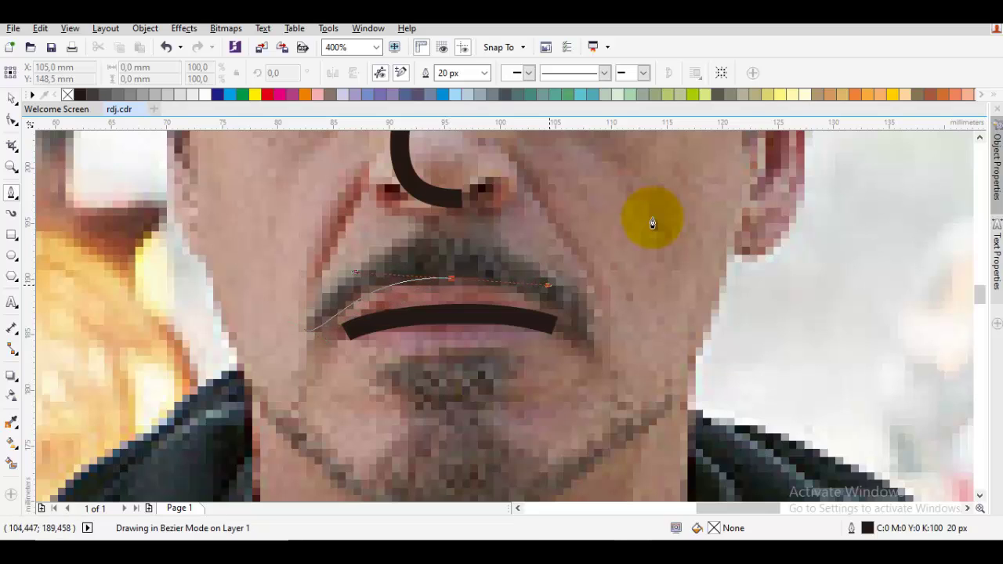
key("space")
key("space")
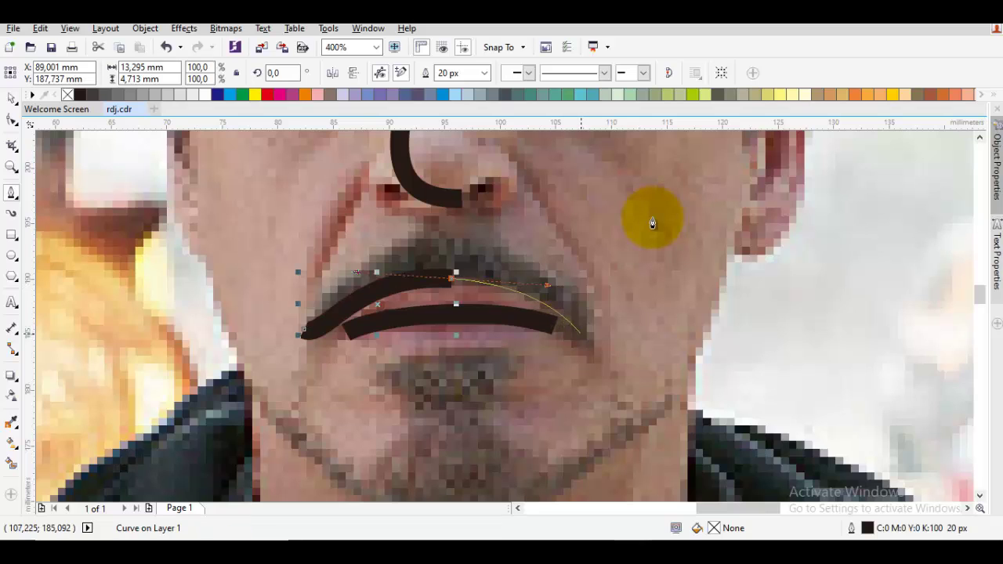
mouse_move(583, 338)
left_mouse_down()
mouse_move(453, 240)
mouse_move(566, 233)
mouse_move(555, 230)
left_mouse_up()
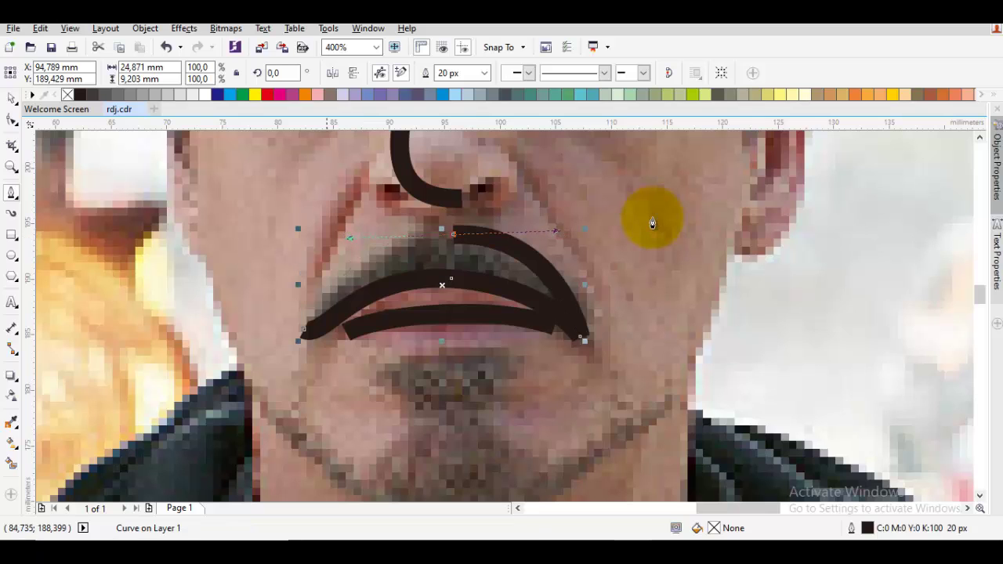
key("space")
Reshape the moustache outline by raising its upper and lower middle nodes and levelling their handles for symmetrical arcs.
key("F10")
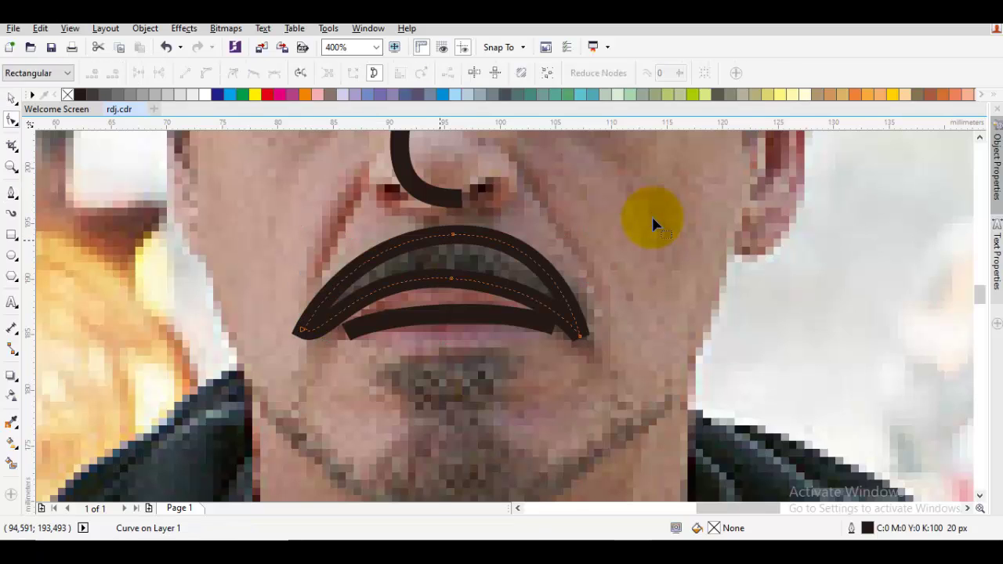
key("shift+F2")
left_click_drag(655, 225, 655, 224)
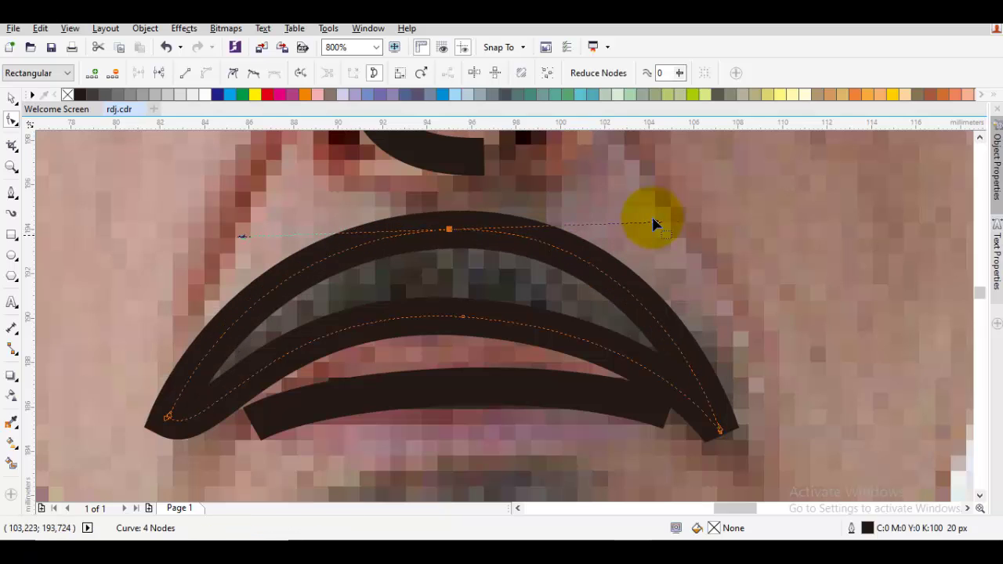
left_click(656, 225)
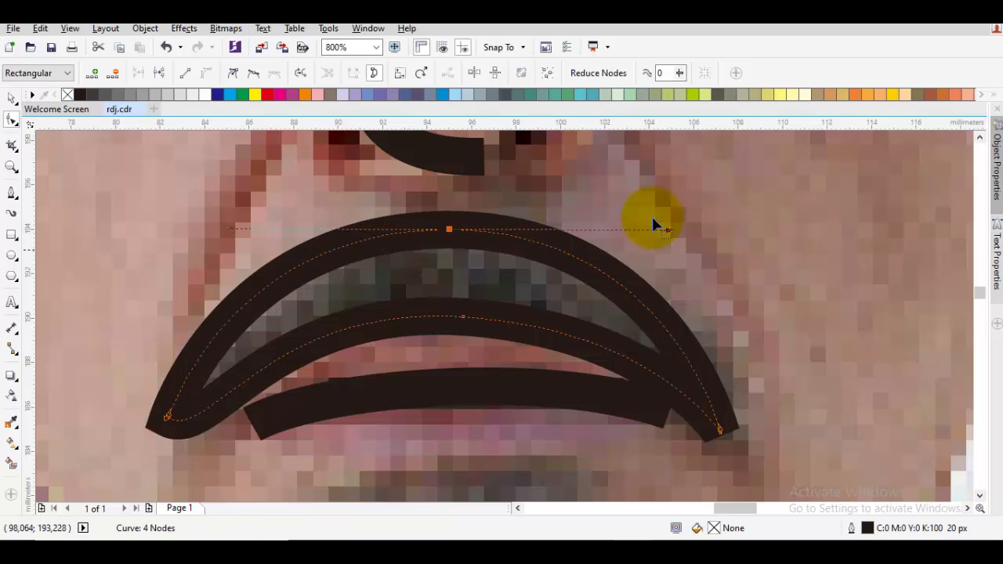
left_click_drag(449, 230, 453, 219)
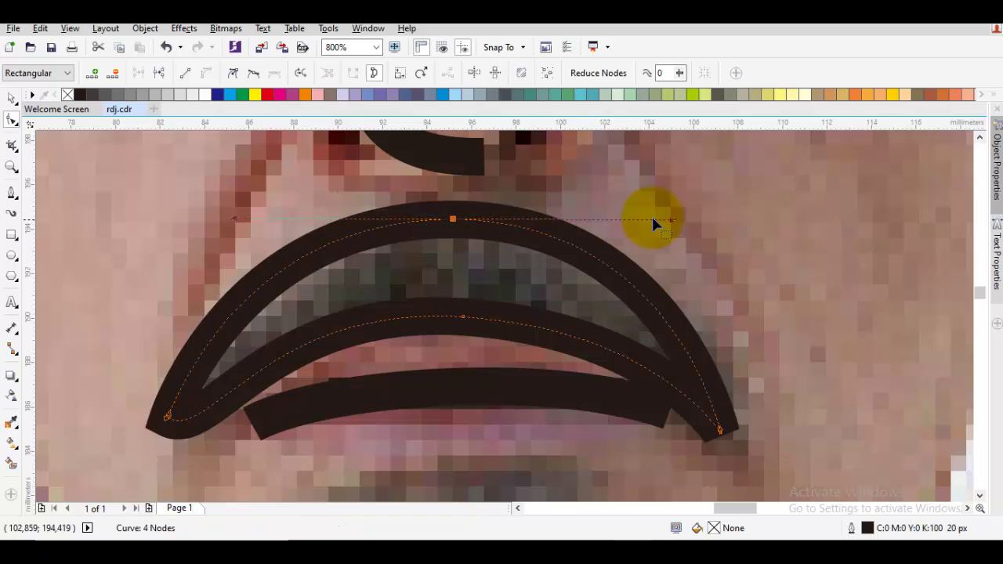
left_click_drag(655, 225, 656, 225)
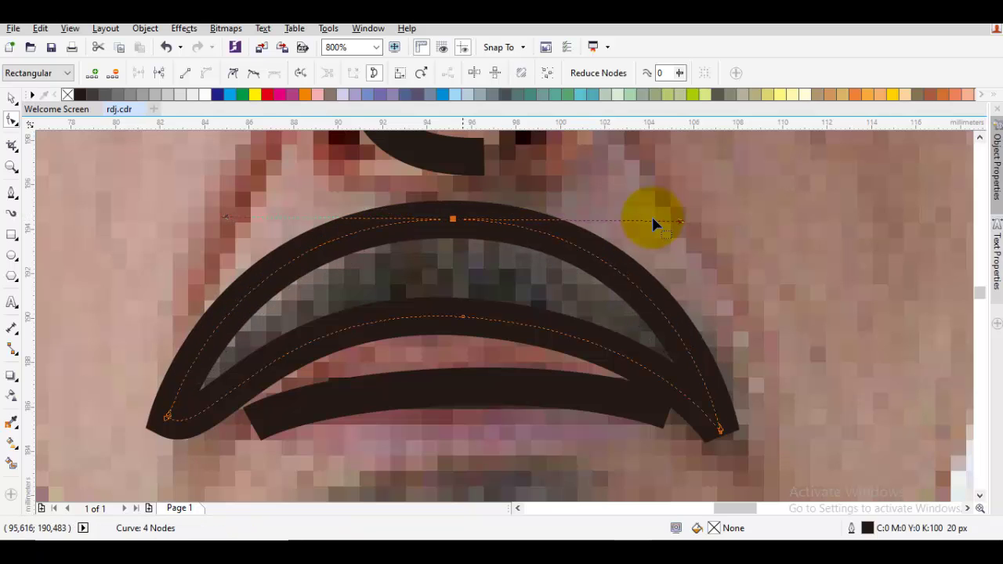
left_click_drag(463, 316, 454, 311)
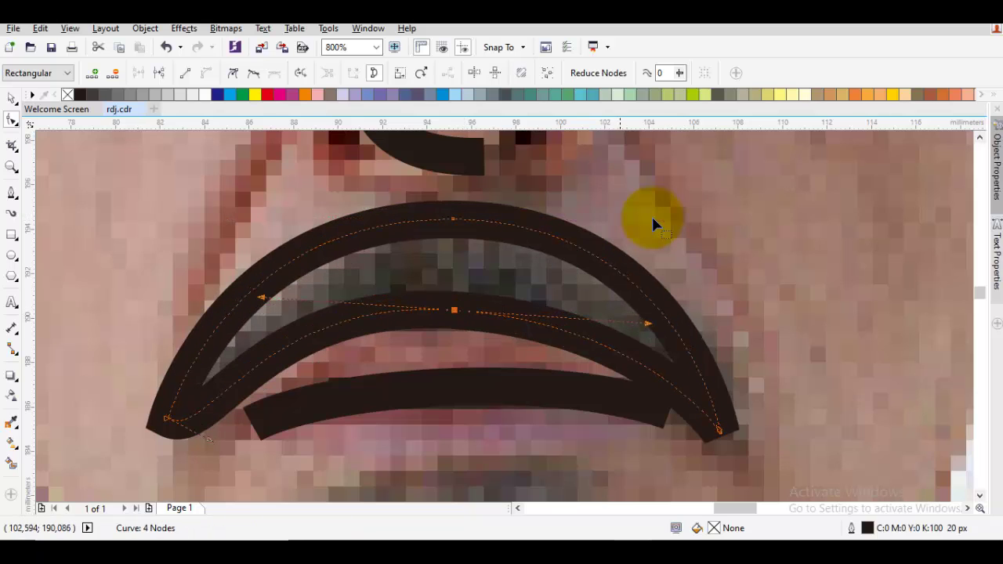
left_click_drag(650, 324, 652, 312)
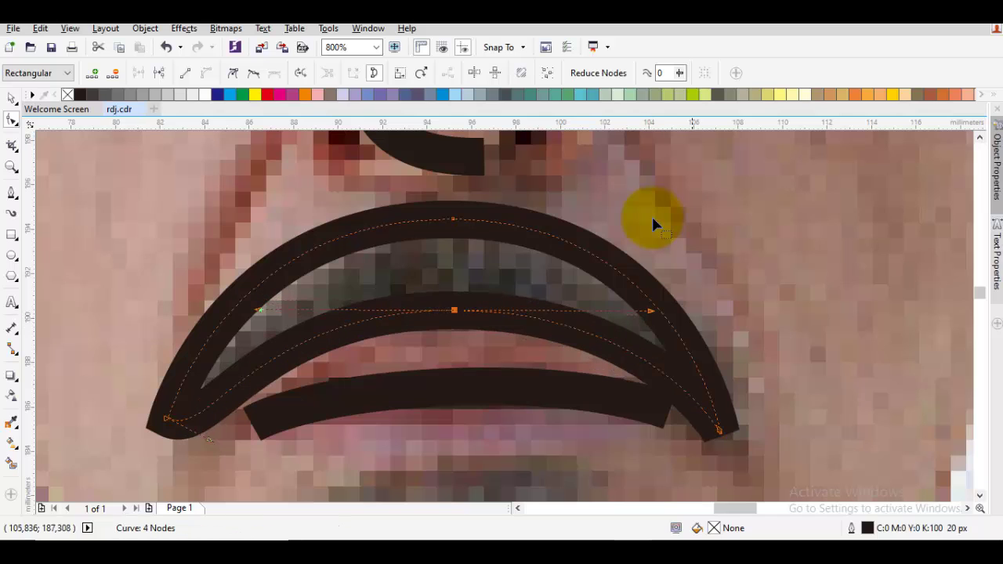
Move the moustache outline's right corner node slightly outward and upward, and convert its left corner node to a cusp.
left_click_drag(719, 429, 735, 420)
key("Home")
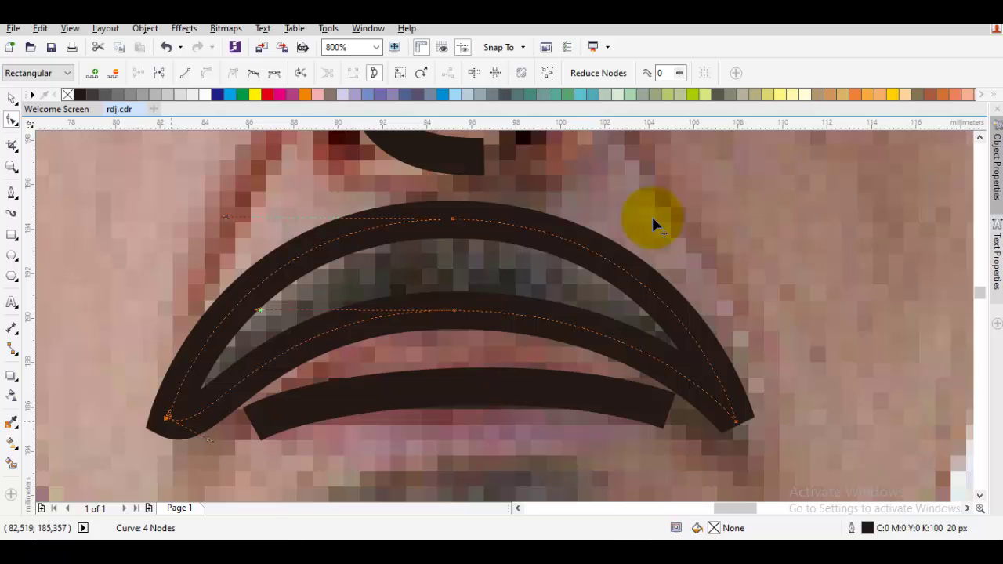
key("Menu")
key("Up")
key("Up")
key("Up")
key("Up")
key("Up")
key("Up")
key("Up")
key("Up")
key("Return")
Adjust the handles at the moustache outline's left corner to form a sharp tip.
left_click_drag(210, 440, 173, 398)
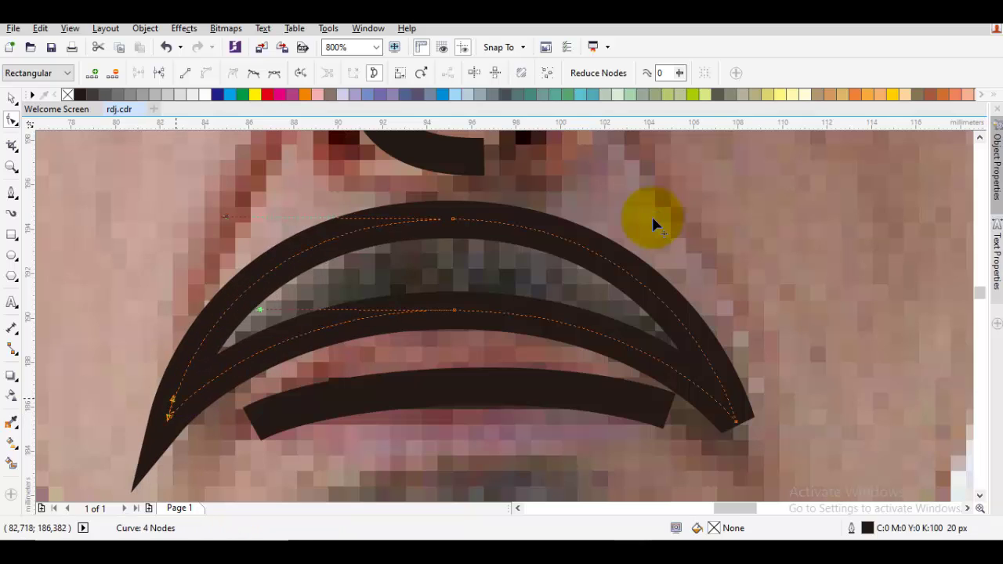
left_click(653, 222)
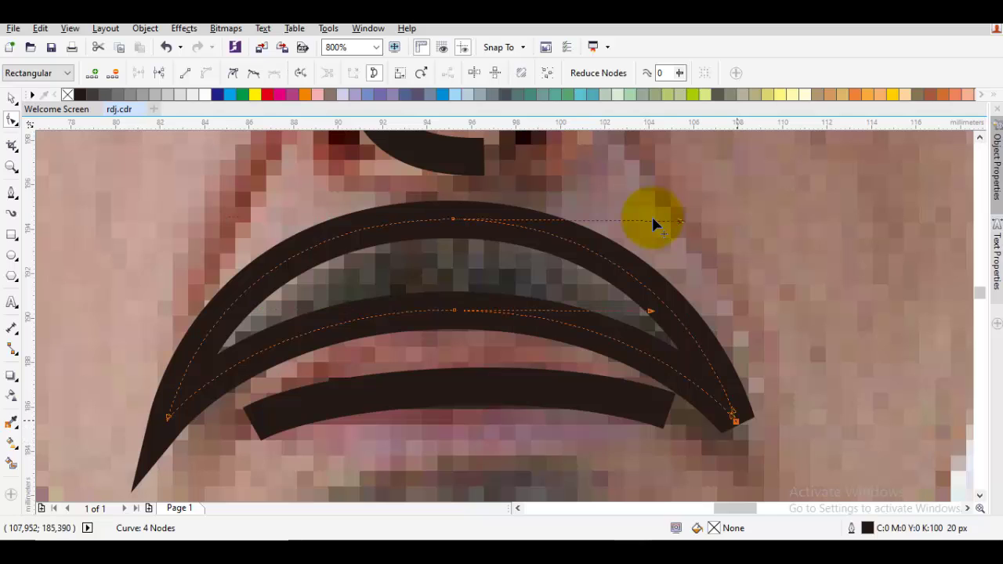
key("Home")
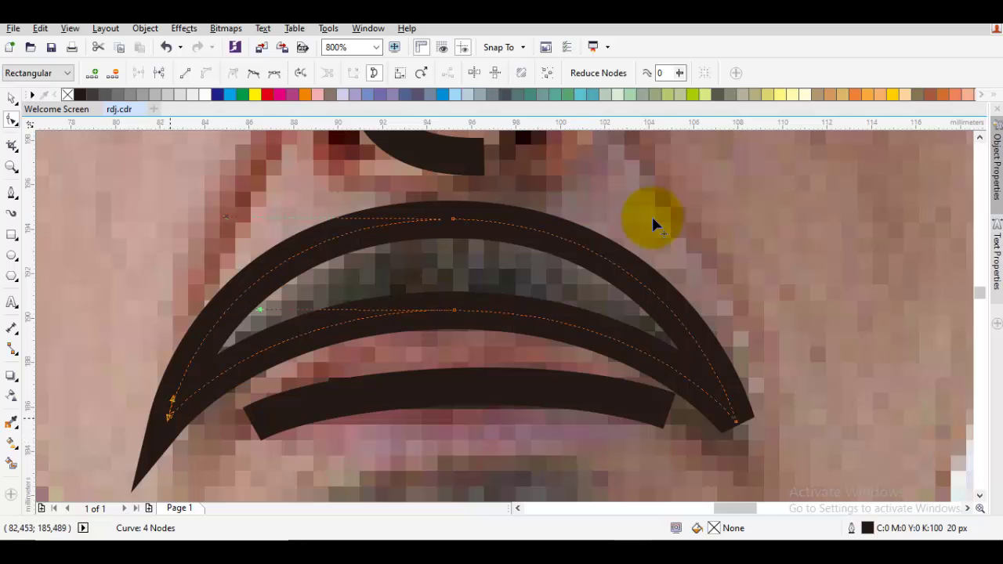
mouse_move(171, 400)
left_mouse_down()
mouse_move(161, 400)
mouse_move(182, 405)
mouse_move(168, 417)
left_mouse_up()
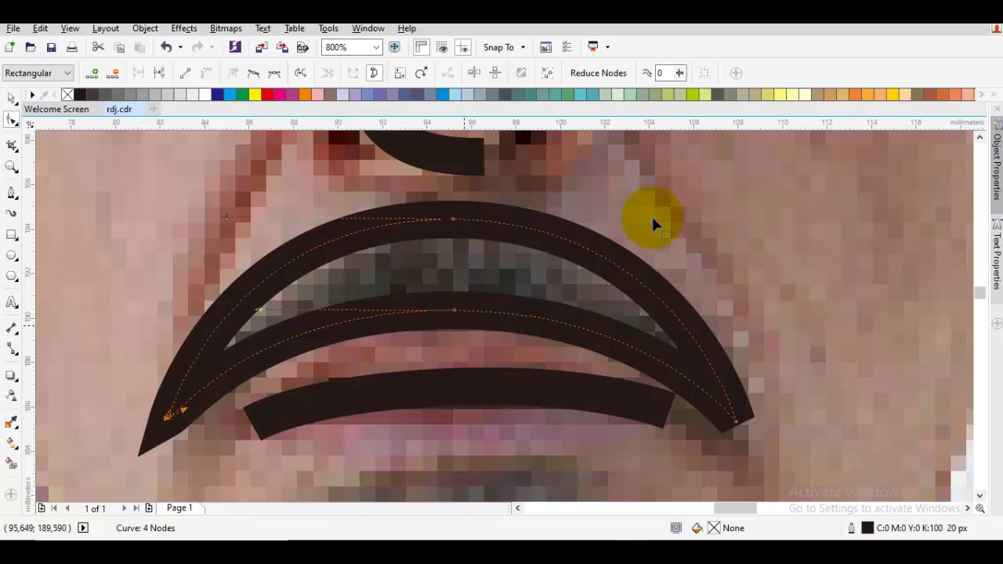
key("space")
key("F3")
key("Escape")
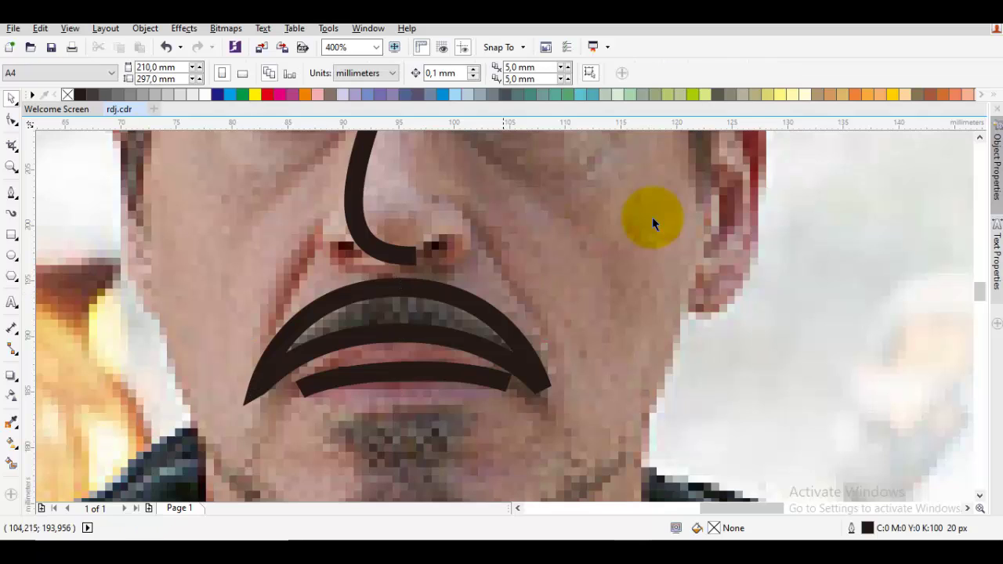
Try setting rounded corners in the Outline Pen settings.
key("F3")
scroll(652, 224, "up", 1)
scroll(653, 224, "up", 1)
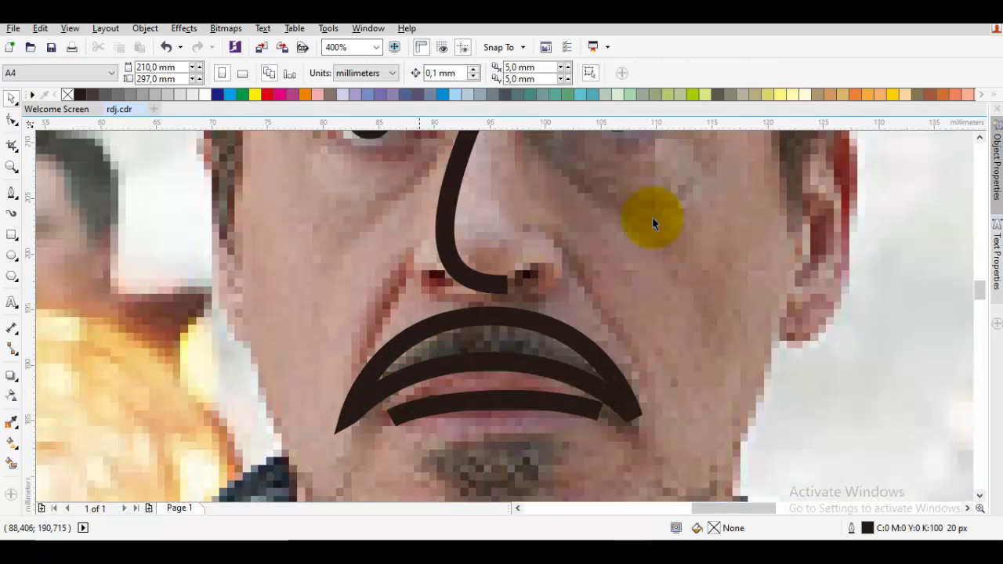
key("F12")
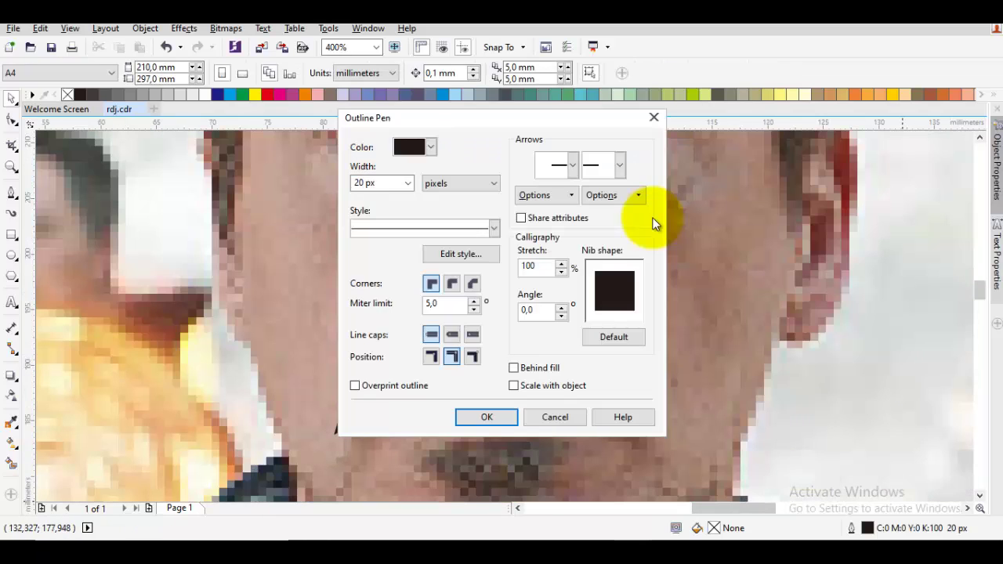
key("Tab")
key("Tab")
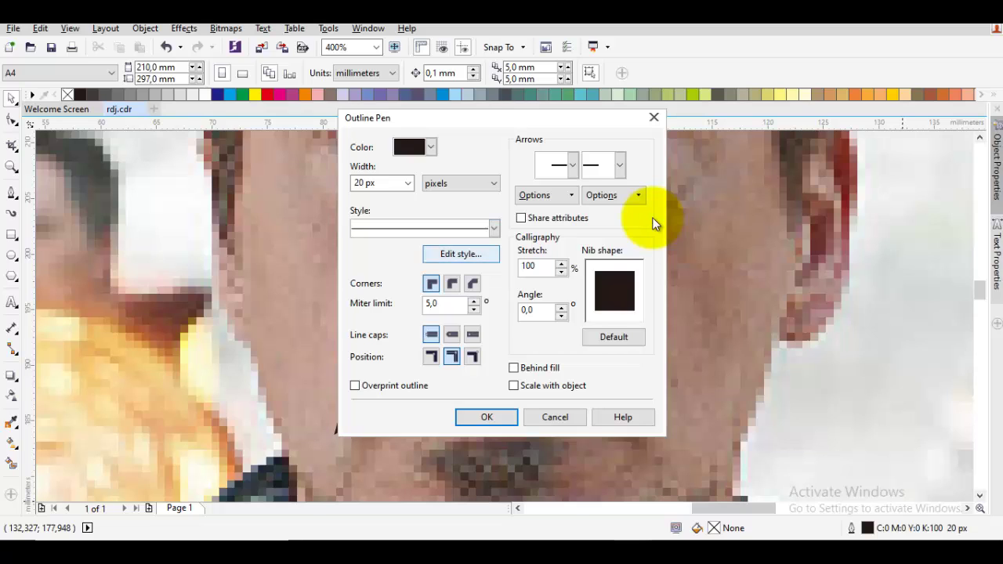
key("space")
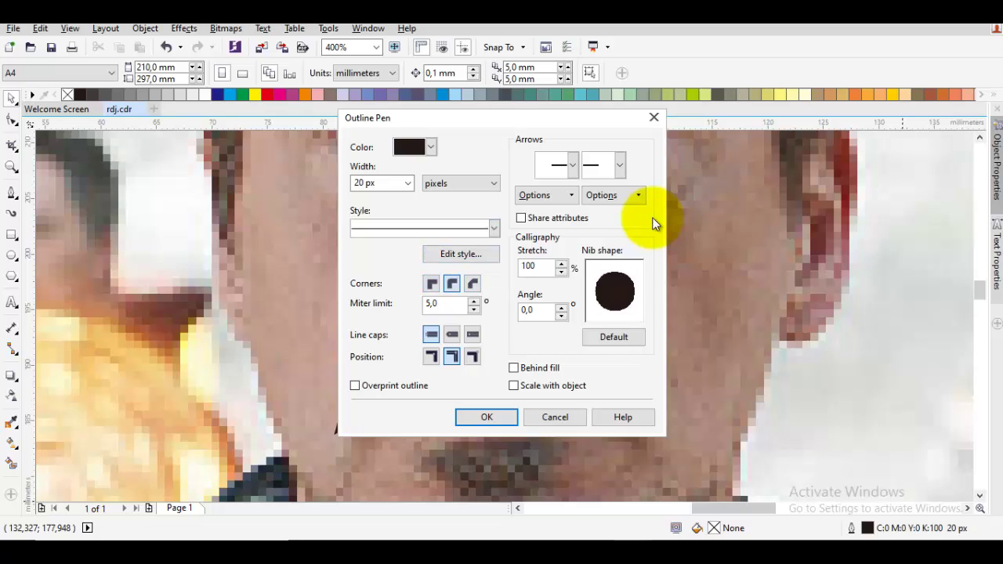
key("Return")
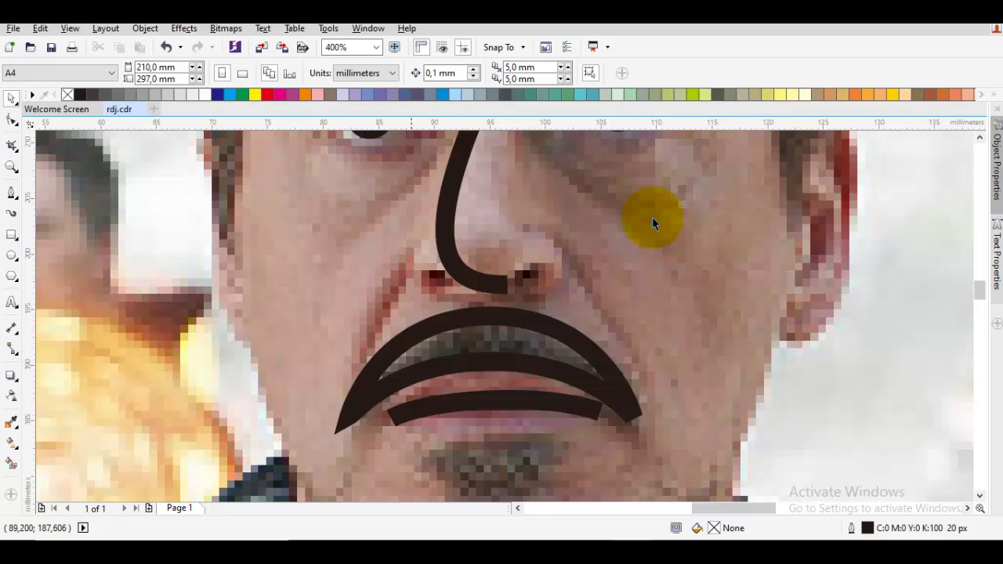
Refine the handles at the moustache outline's left tip and raise its right corner node slightly with the Shape tool.
key("F10")
key("Home")
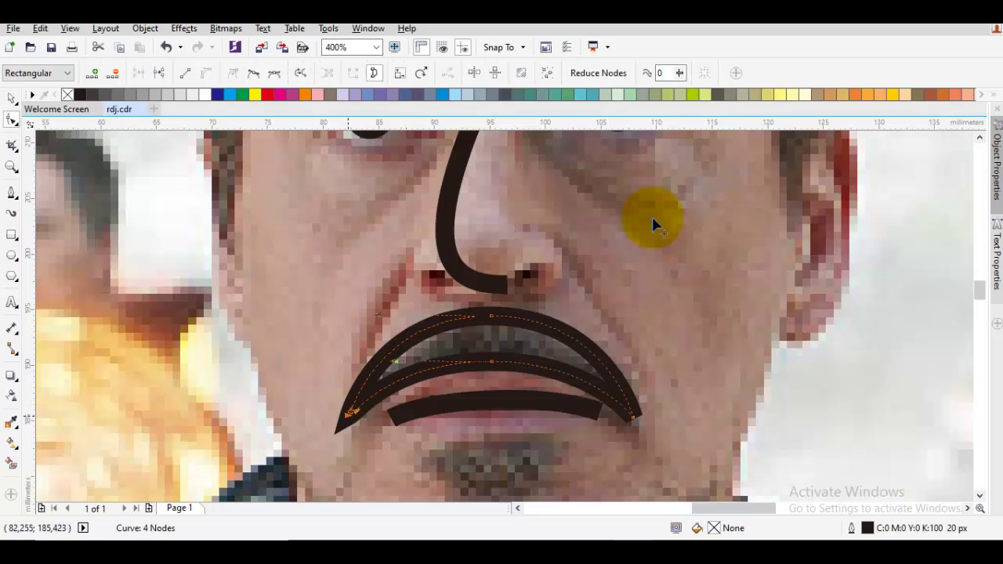
scroll(655, 225, "up", 1)
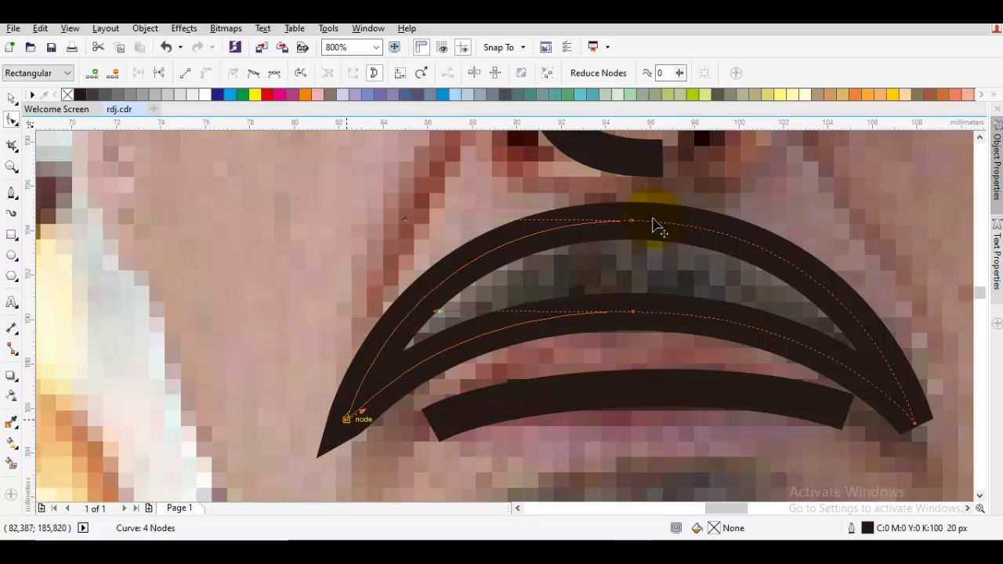
mouse_move(346, 418)
left_mouse_down()
mouse_move(354, 401)
mouse_move(340, 397)
mouse_move(344, 417)
left_mouse_up()
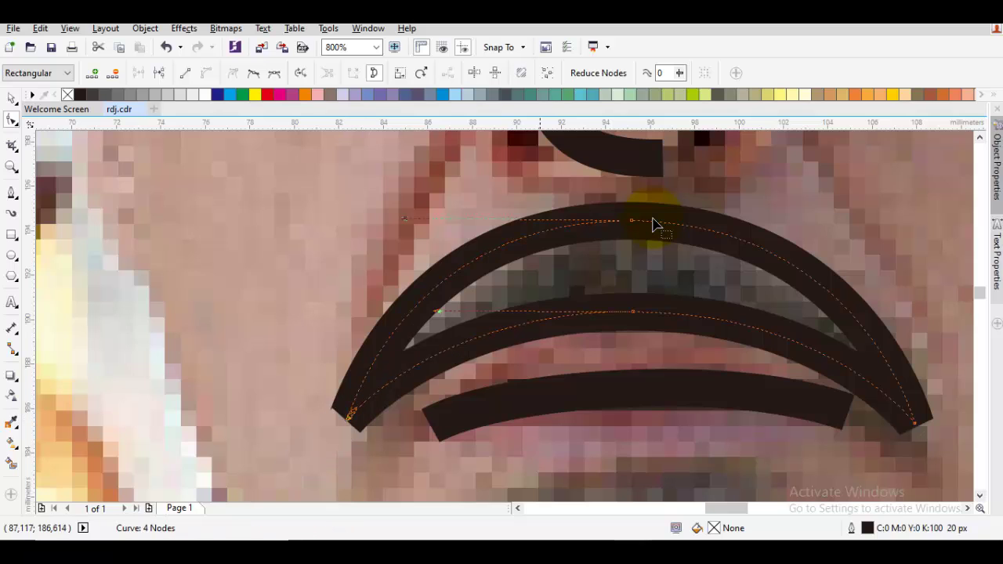
left_click_drag(914, 424, 909, 408)
Delete the lower and upper middle nodes of the moustache outline.
key("Delete")
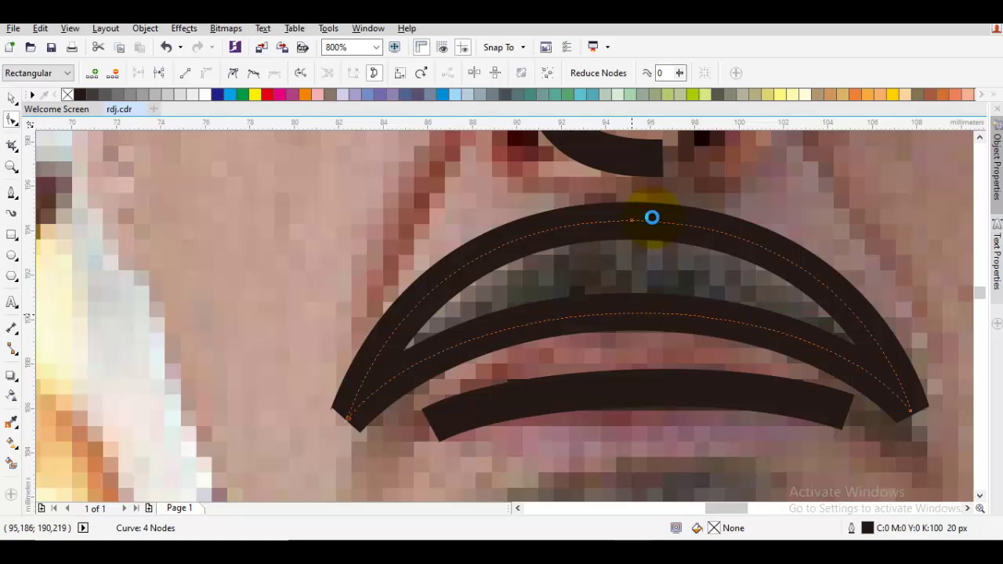
left_click(657, 225)
scroll(656, 225, "up", 2)
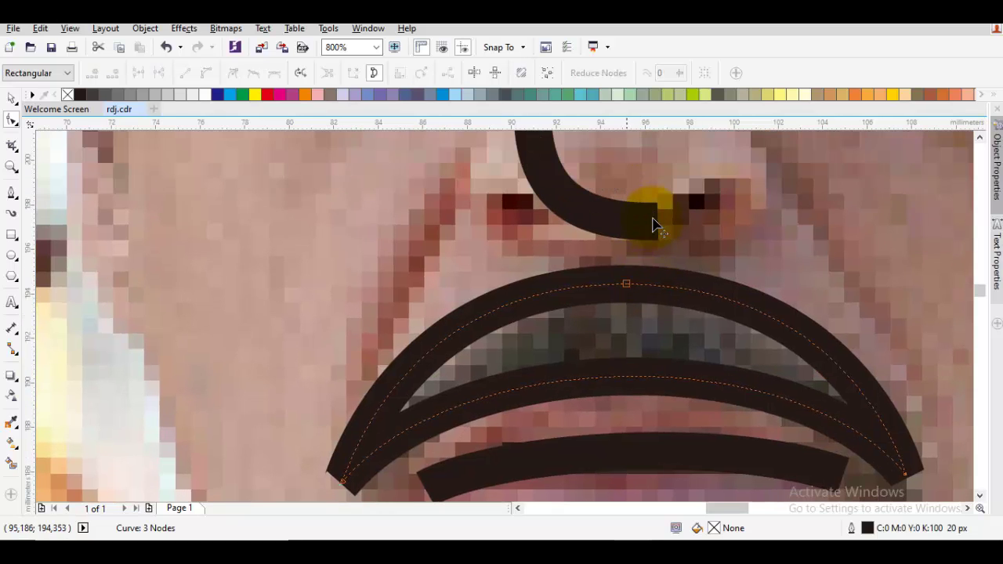
key("Delete")
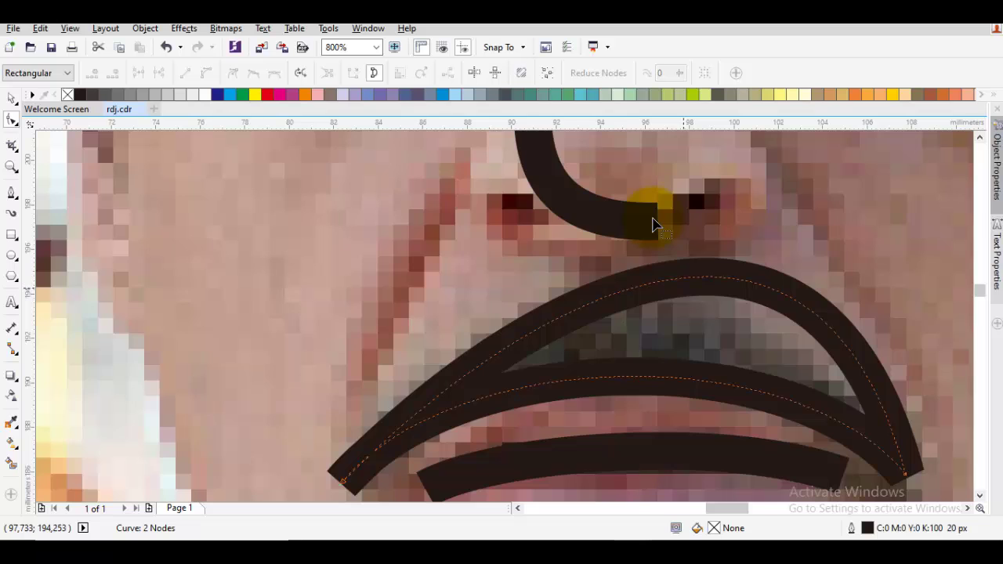
Convert the moustache outline's right corner node to a cusp.
scroll(657, 225, "down", 1)
right_click(657, 225)
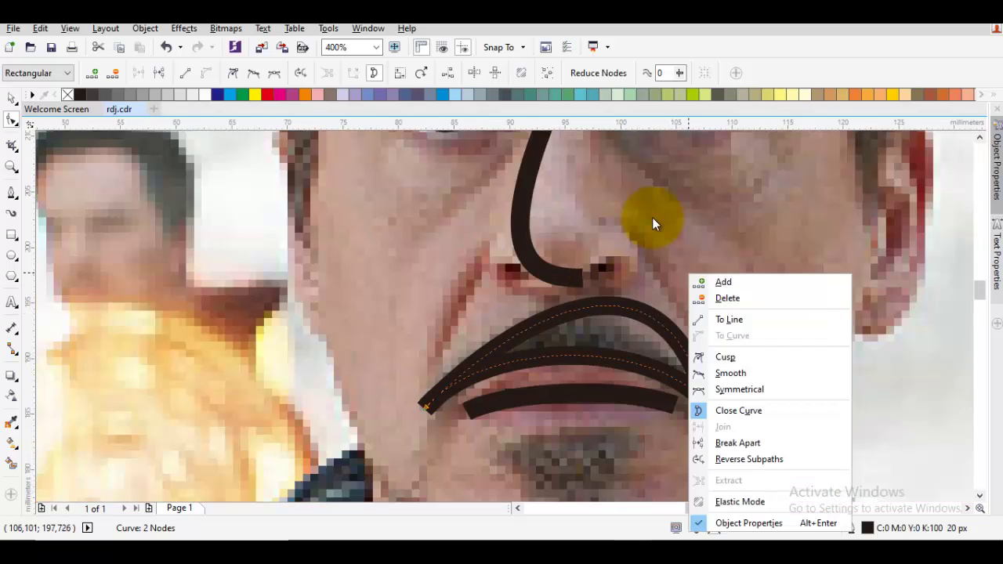
key("Down")
key("Down")
key("Down")
key("Down")
key("Return")
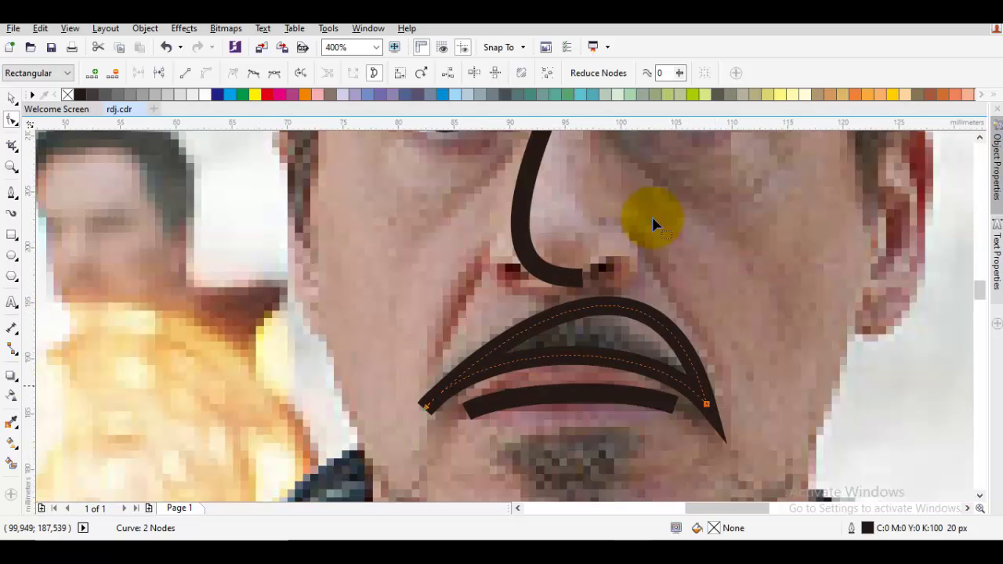
Pull the upper arc's handles at both moustache corners to make a more even arch with pointed tips.
key("ctrl+a")
scroll(657, 225, "up", 1)
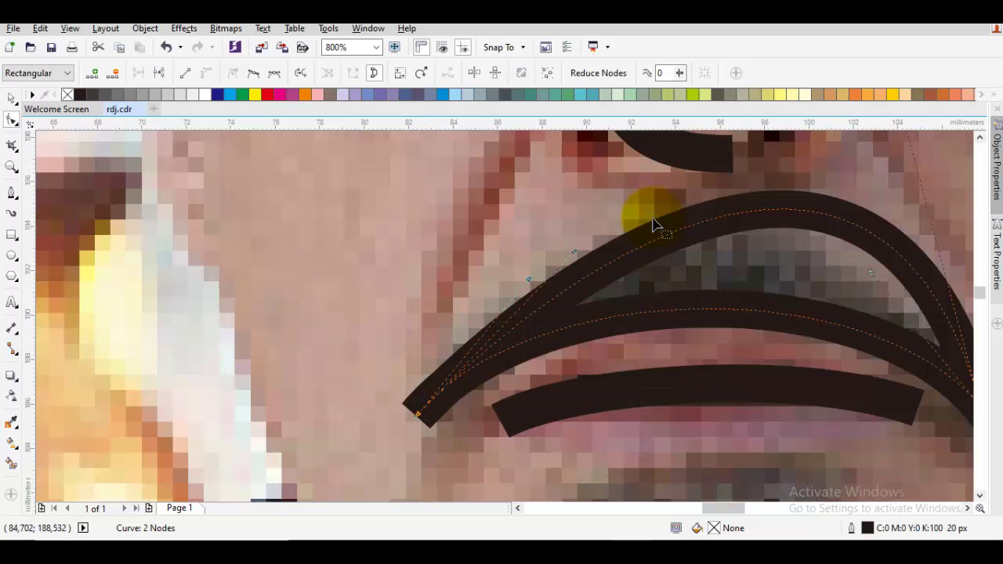
left_click_drag(573, 252, 473, 244)
scroll(657, 225, "down", 1)
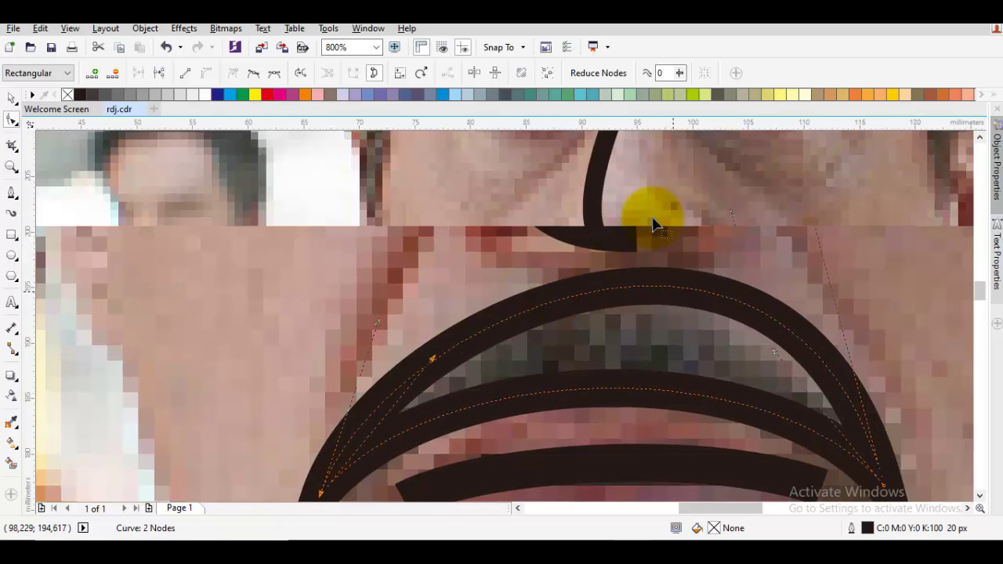
left_click_drag(731, 212, 703, 235)
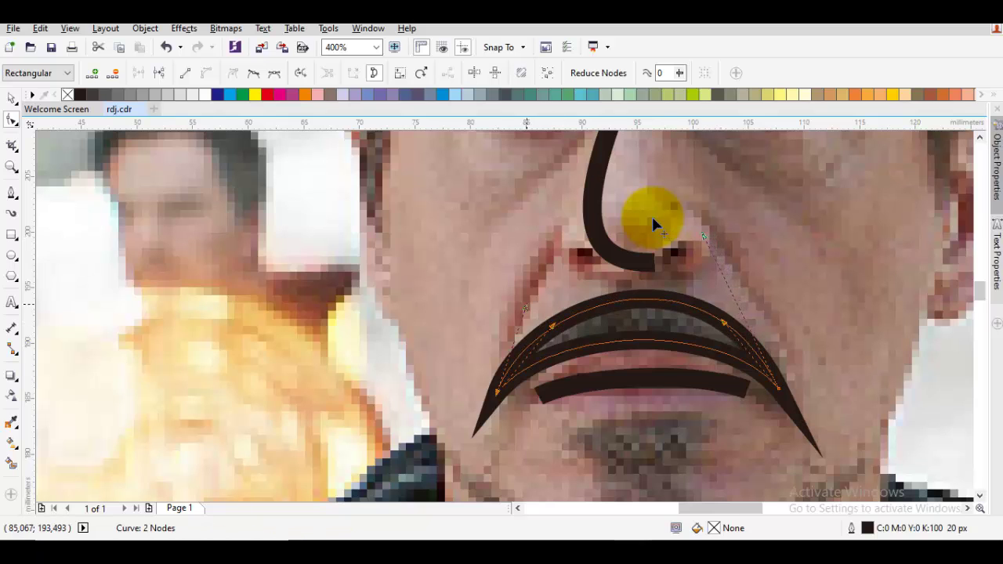
left_click_drag(525, 308, 514, 306)
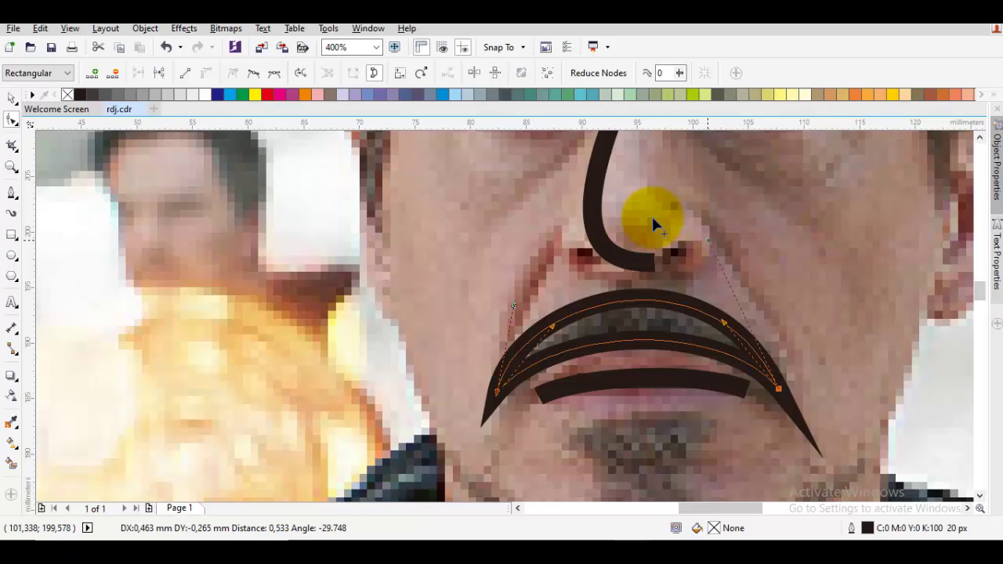
key("space")
key("Escape")
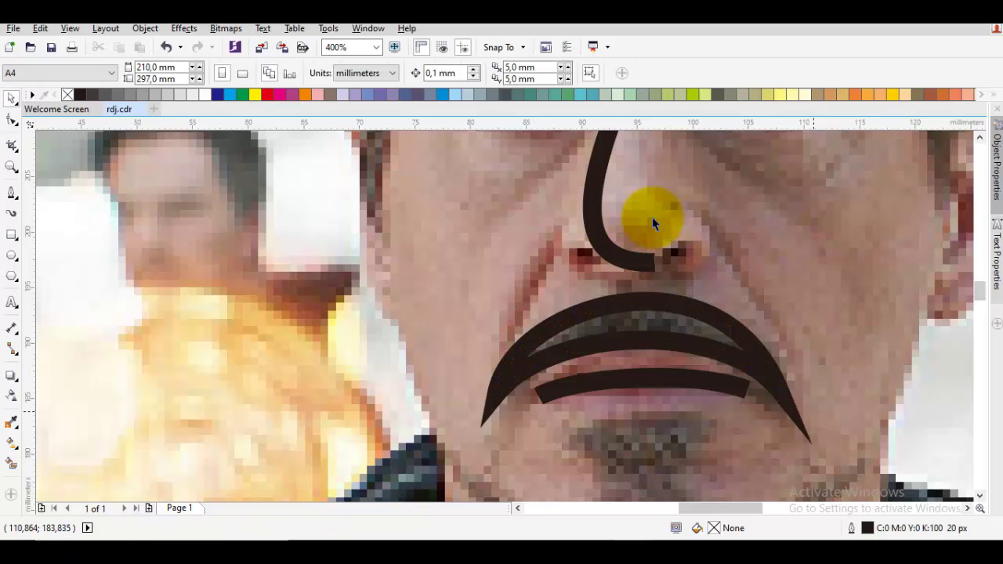
Flatten the moustache's lower arc by pulling its right corner handle inward with the Shape tool.
left_click(653, 218)
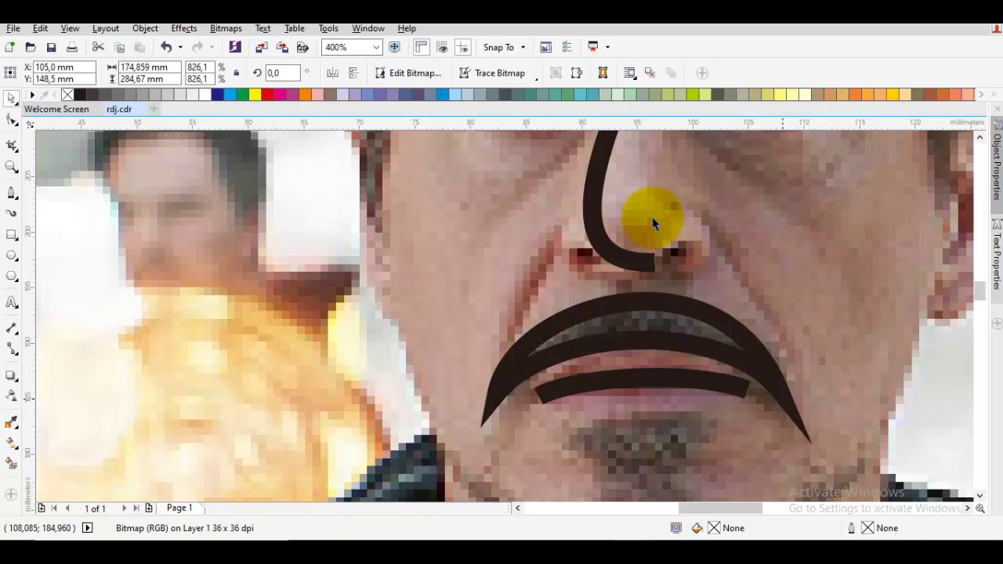
key("space")
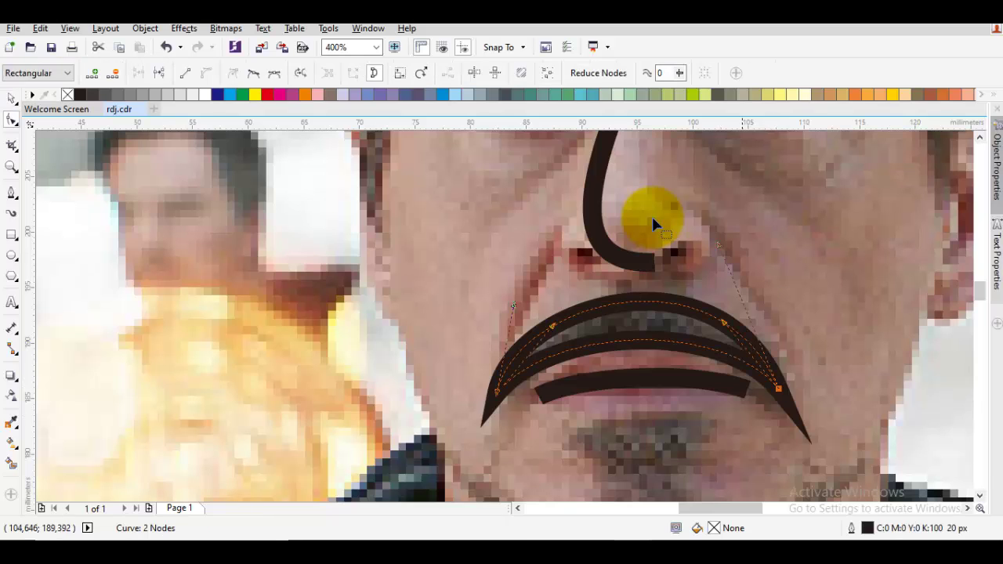
left_click_drag(722, 322, 782, 388)
left_click_drag(652, 223, 653, 224)
key("space")
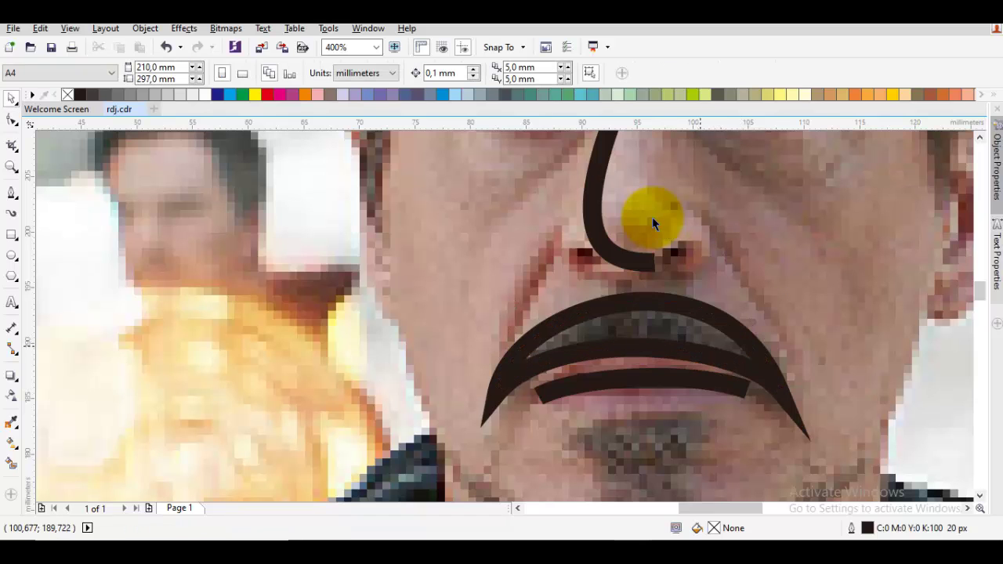
Delete the whole moustache outline, keeping the mouth curve.
scroll(653, 223, "down", 3)
scroll(653, 223, "up", 2)
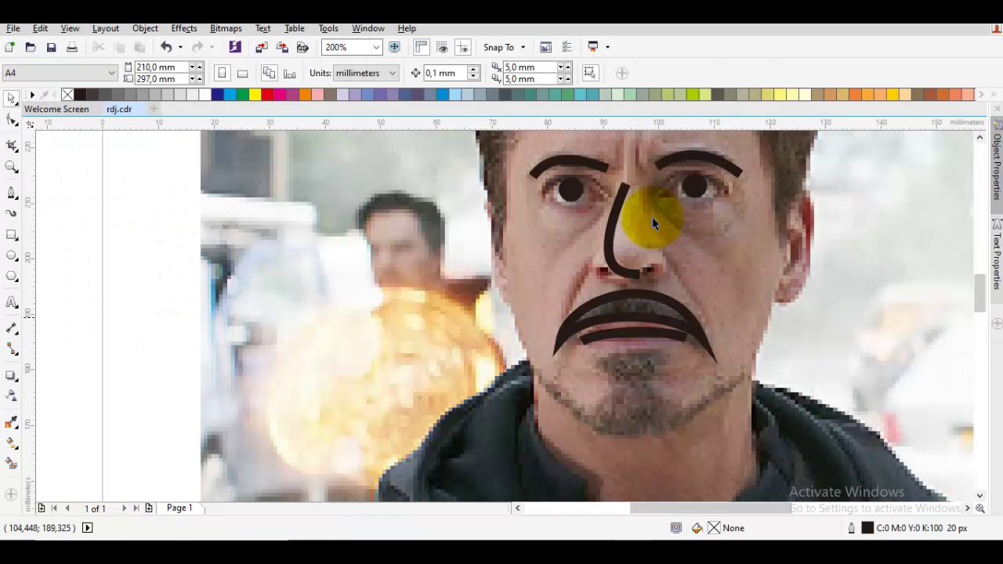
key("Tab")
key("Delete")
Redraw the moustache with the Pen tool as a closed crescent about 25 mm wide and 9 mm tall above the mouth curve.
scroll(653, 219, "up", 1)
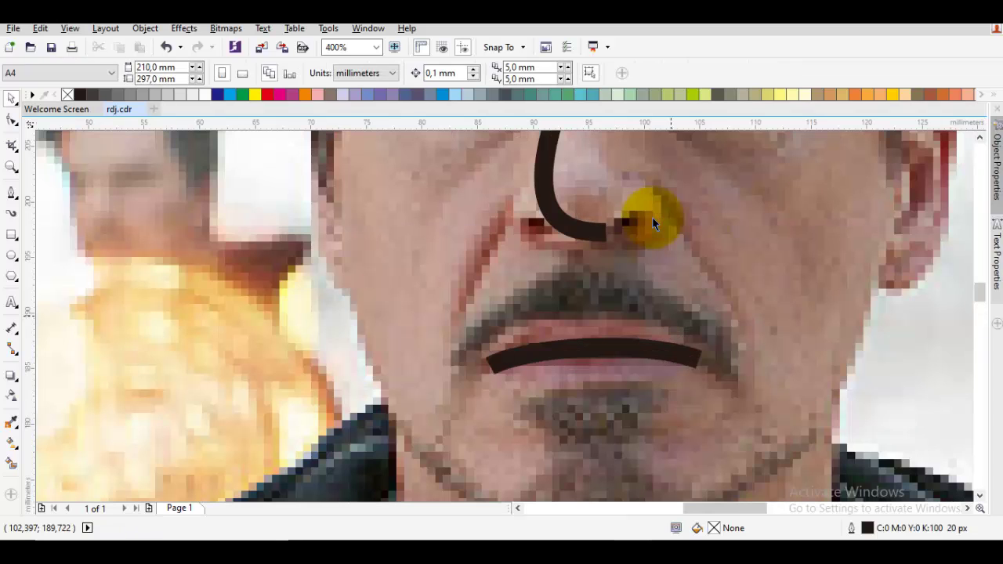
key("F5")
left_click_drag(460, 360, 471, 374)
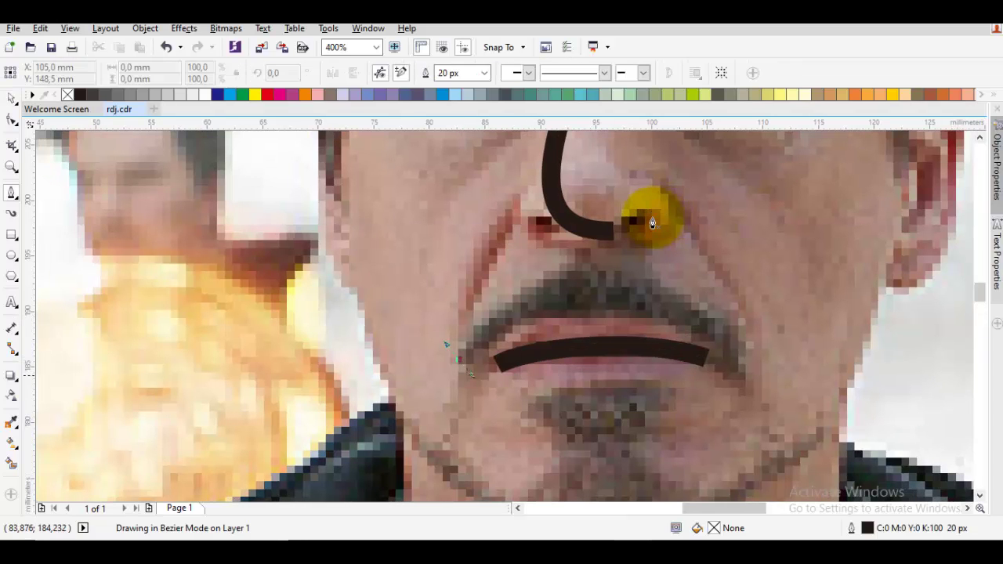
left_click_drag(594, 312, 687, 315)
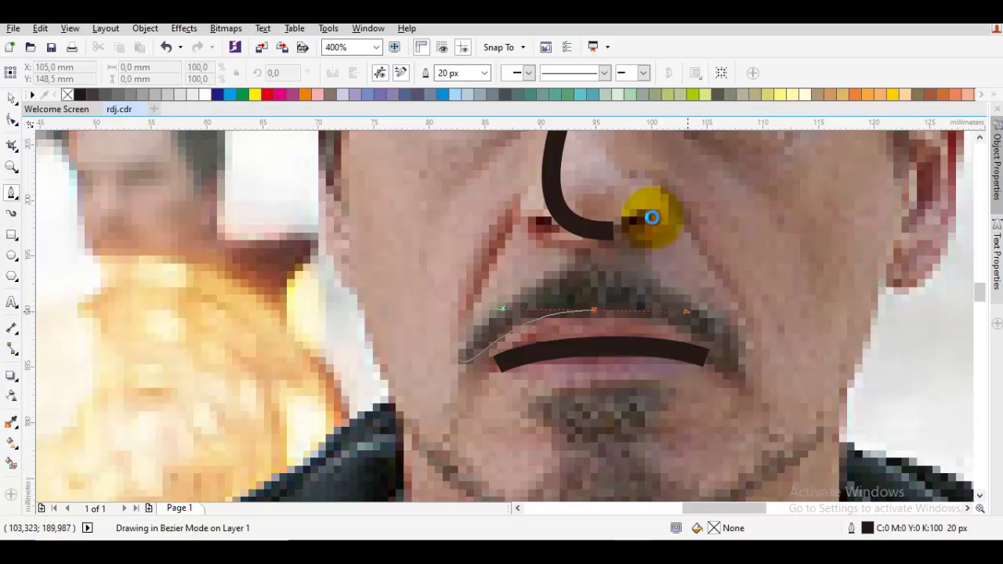
left_click(741, 367)
mouse_move(743, 368)
left_mouse_down()
mouse_move(604, 271)
mouse_move(492, 266)
left_mouse_up()
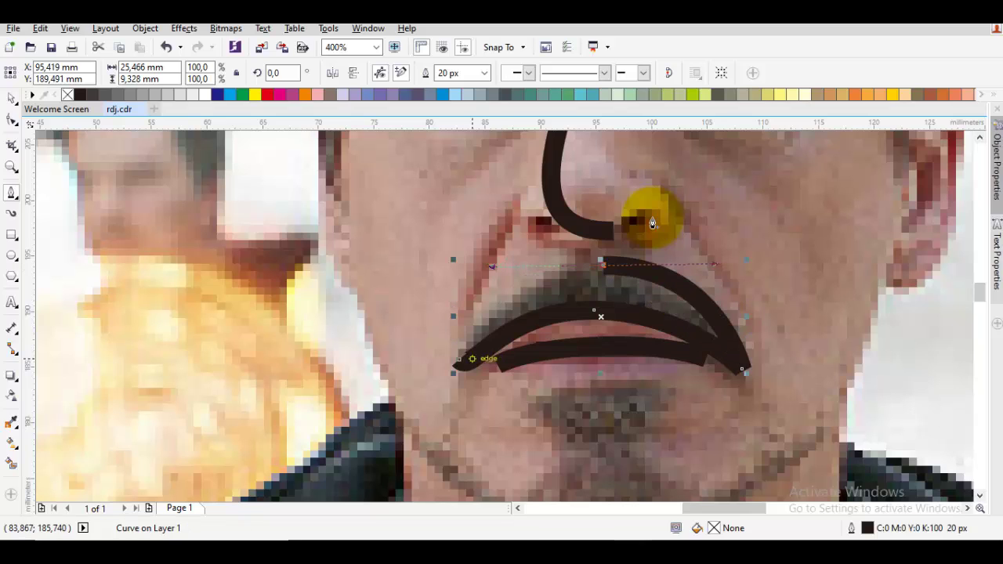
Align the new moustache's lower middle node beneath the upper middle node and level its handles.
key("F10")
scroll(653, 224, "up", 2)
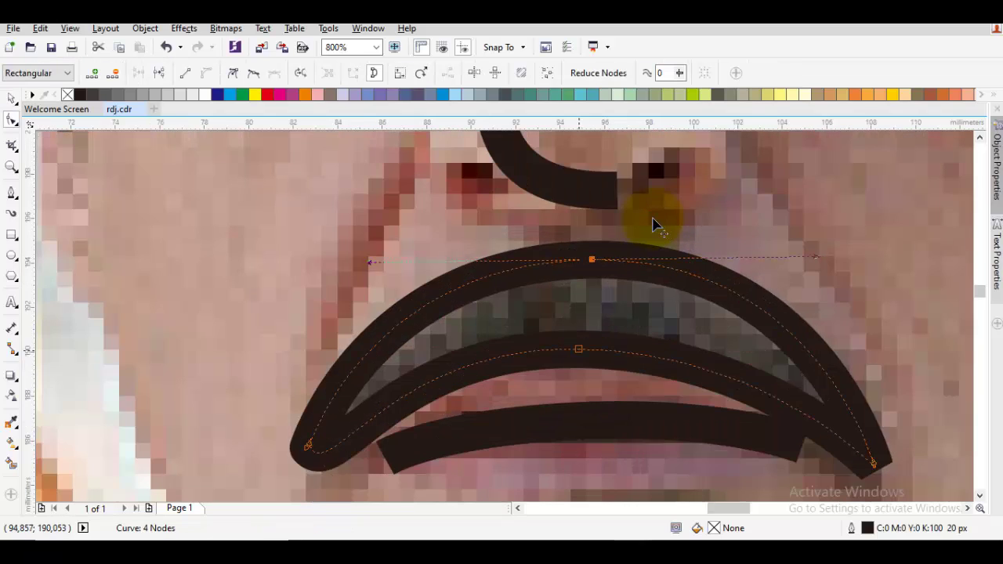
key("Tab")
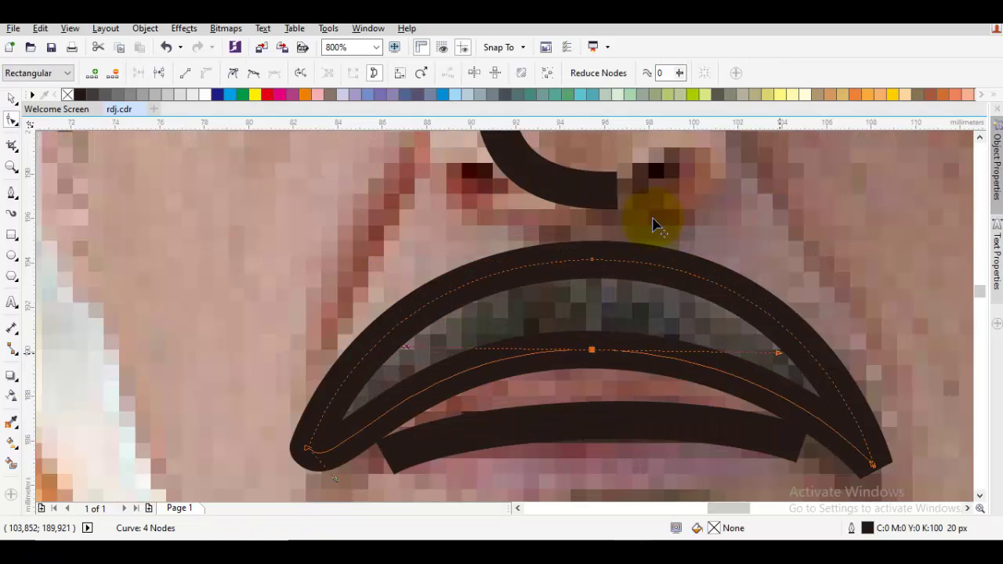
left_click_drag(779, 353, 785, 348)
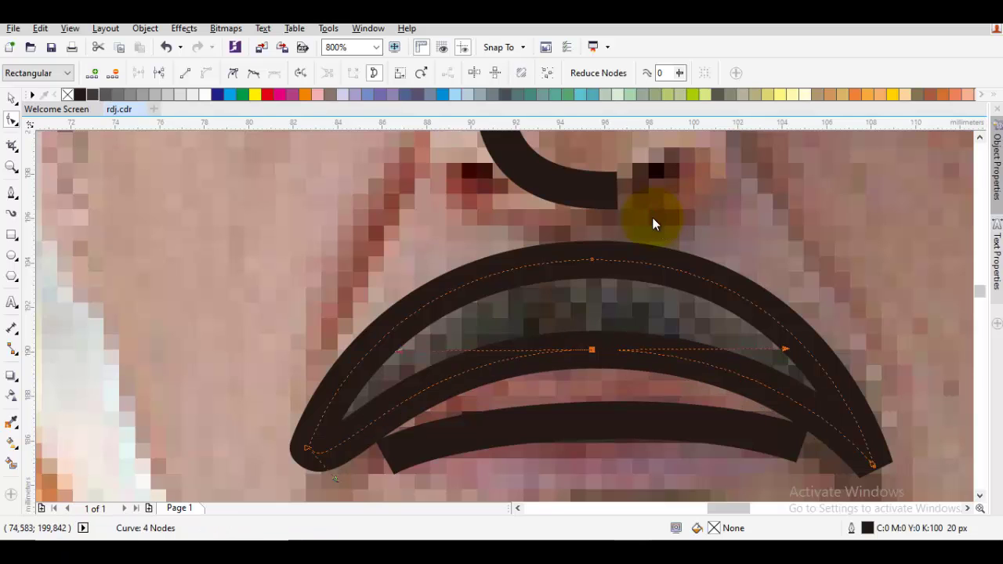
Fill the closed moustache shape with dark grey.
key("space")
key("Escape")
key("F3")
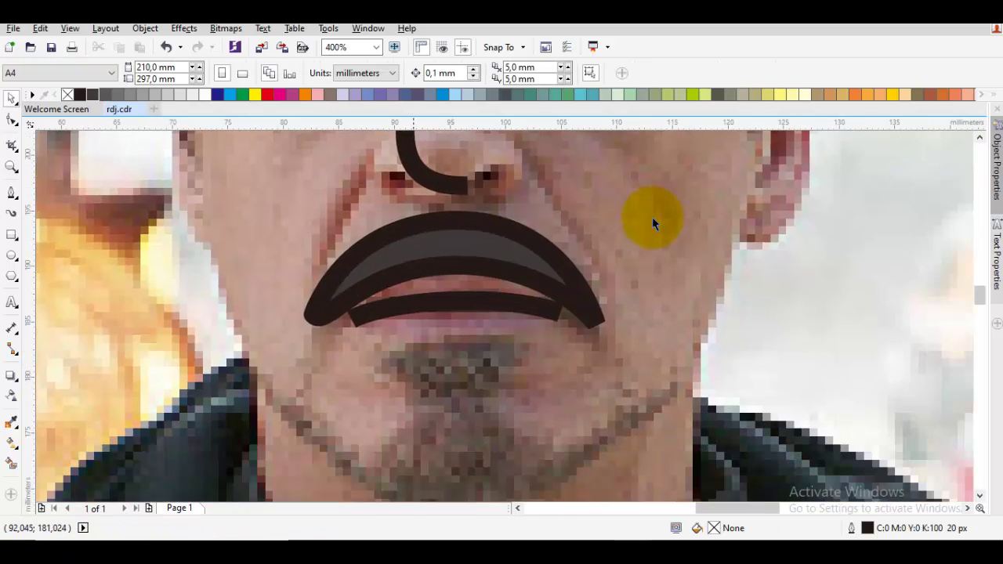
Start the beard outline with the Pen tool as a 20 px arc about 13 mm wide just below the mouth curve.
scroll(653, 224, "up", 2)
key("F5")
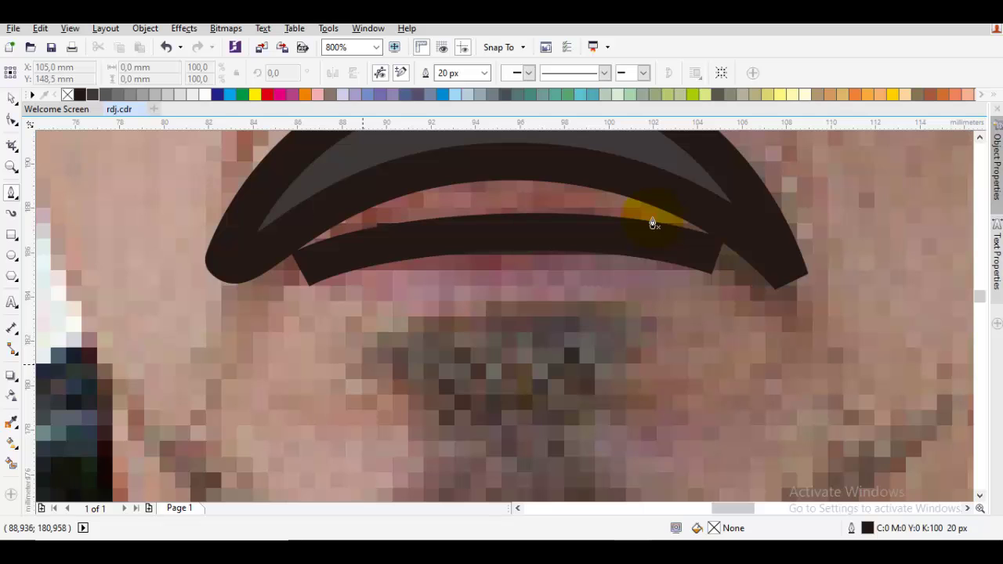
left_click_drag(362, 365, 451, 251)
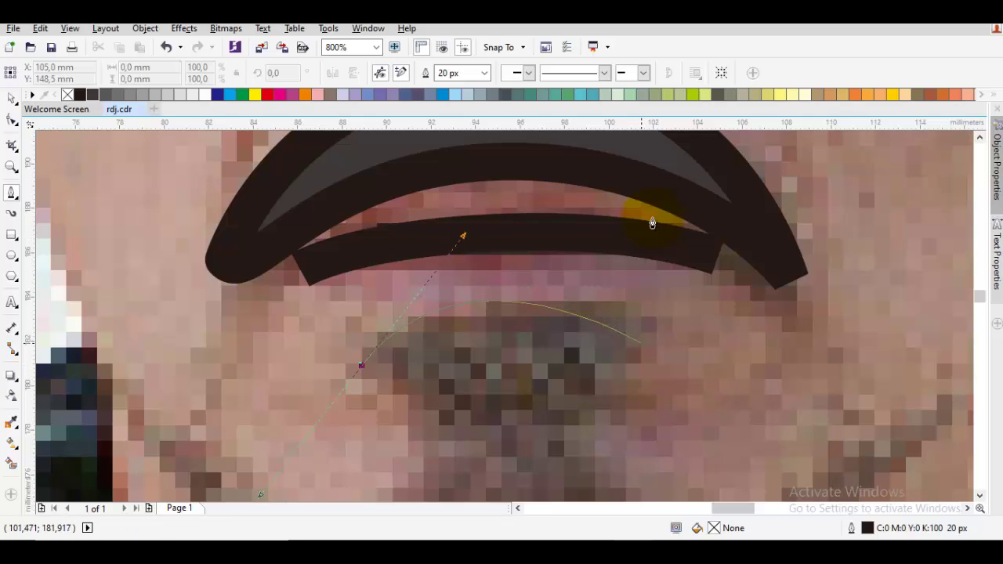
left_click_drag(641, 348, 569, 392)
scroll(653, 224, "down", 2)
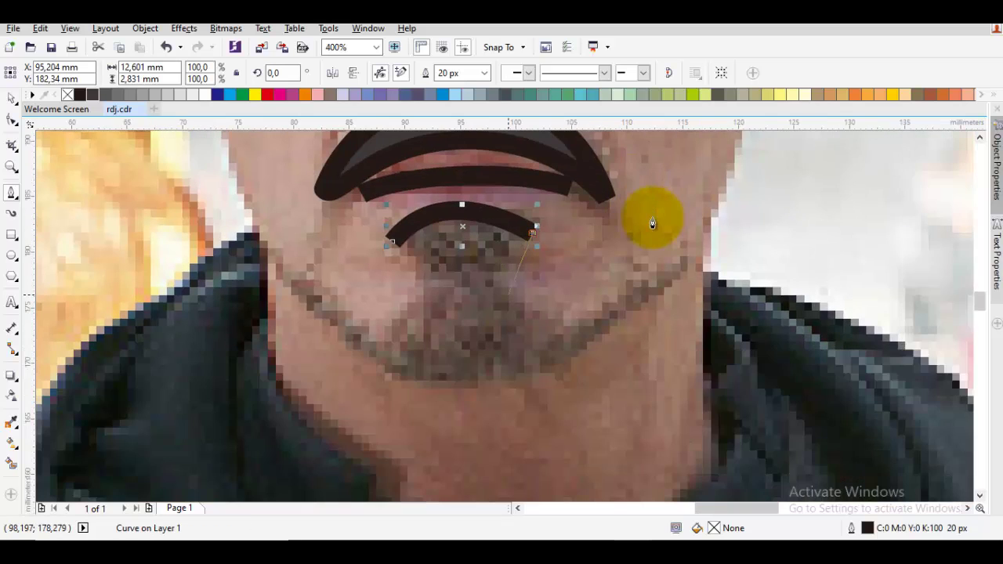
Continue the beard path along both inner curves and the jawline, closing it as a shape about 37 mm wide and 16 mm tall.
left_click_drag(550, 329, 619, 341)
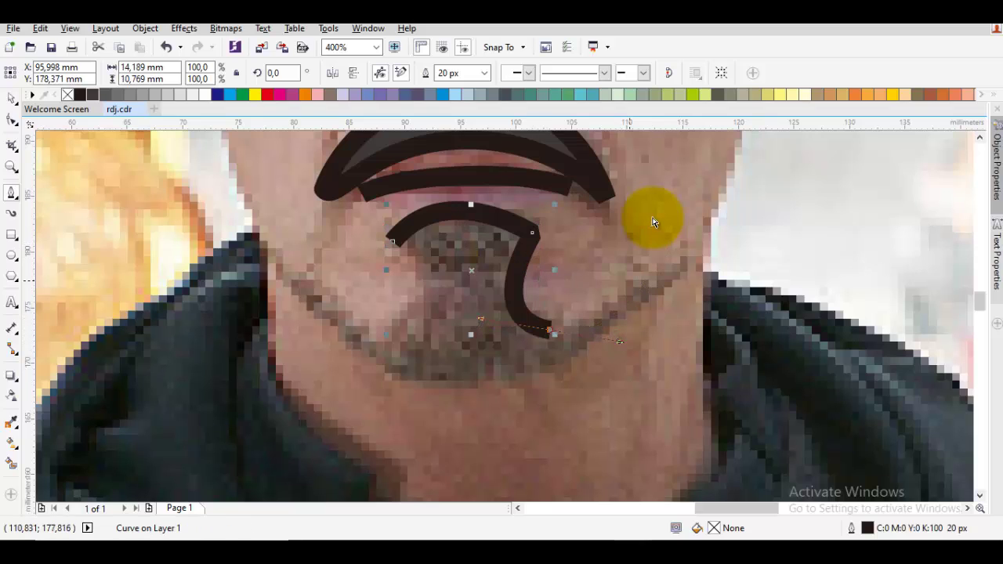
key("ctrl+z")
key("ctrl+shift+z")
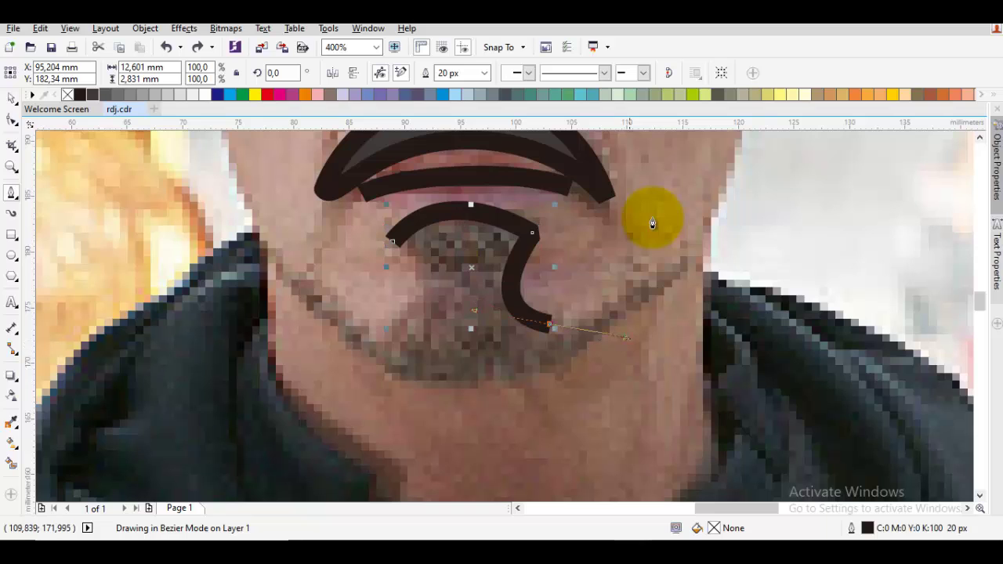
left_click_drag(680, 246, 348, 389)
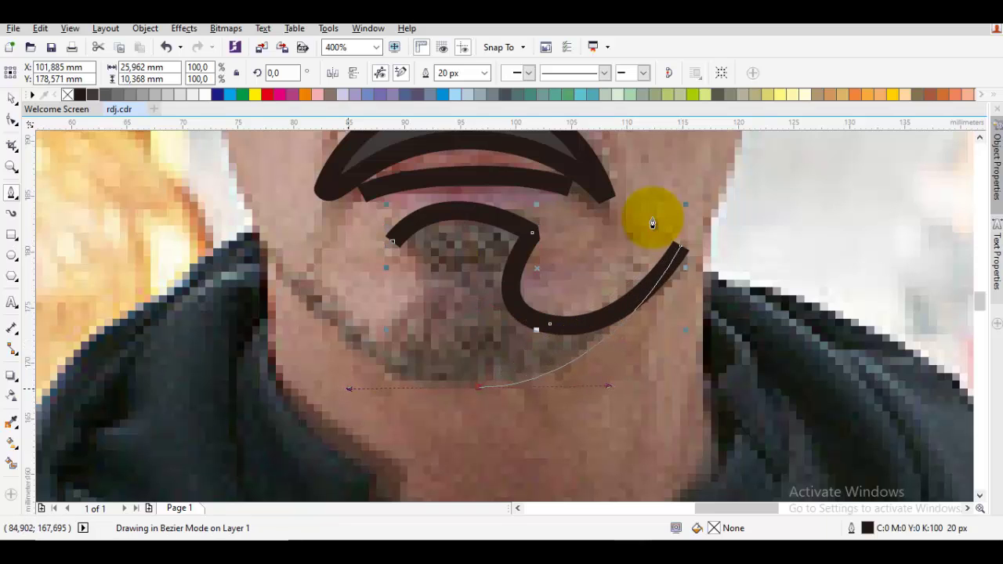
key("space")
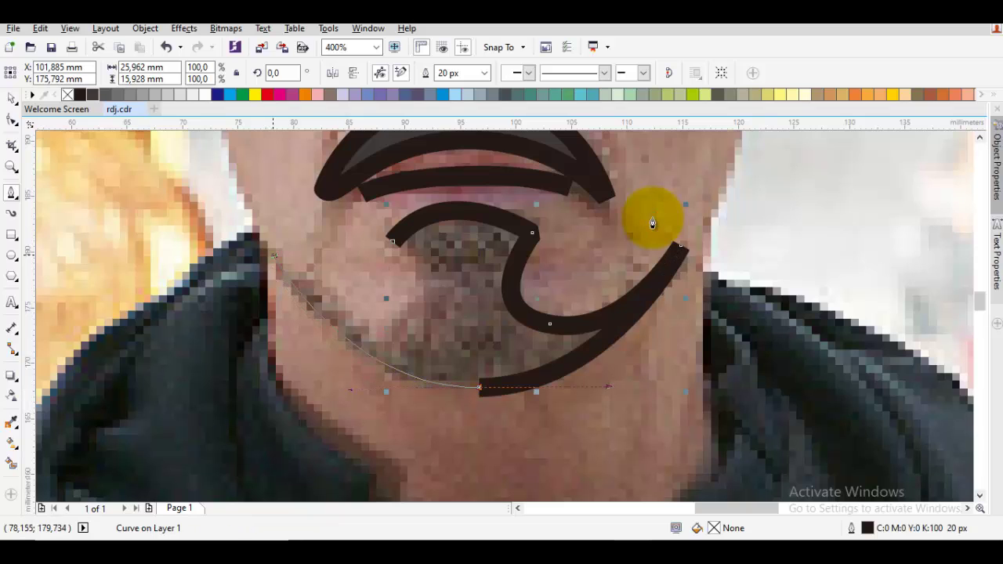
left_click_drag(274, 255, 314, 270)
left_click_drag(406, 311, 467, 300)
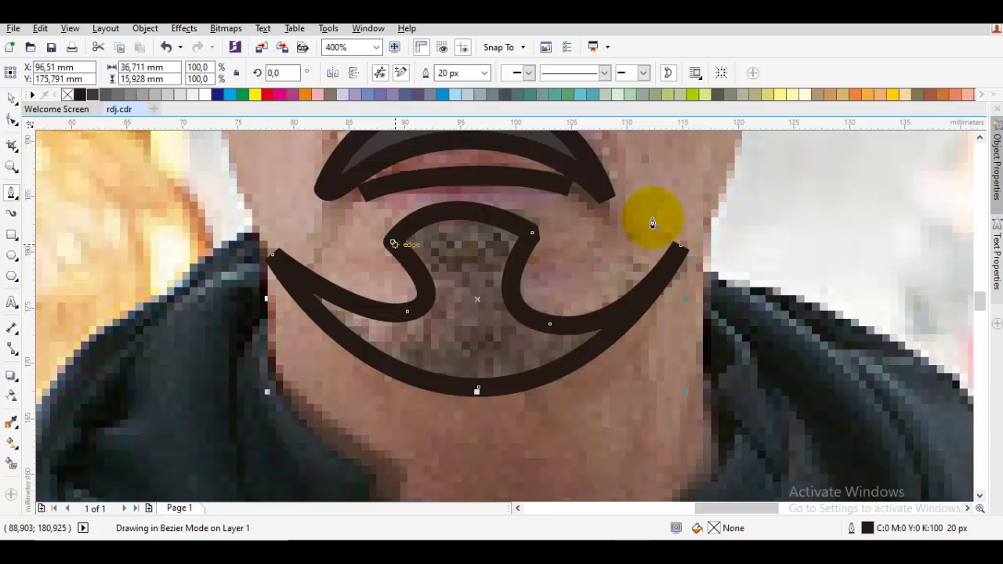
Refine the beard with the Shape tool by flattening its top arc, raising both inner lower nodes and shifting the bottom node slightly up and left.
key("space")
key("F10")
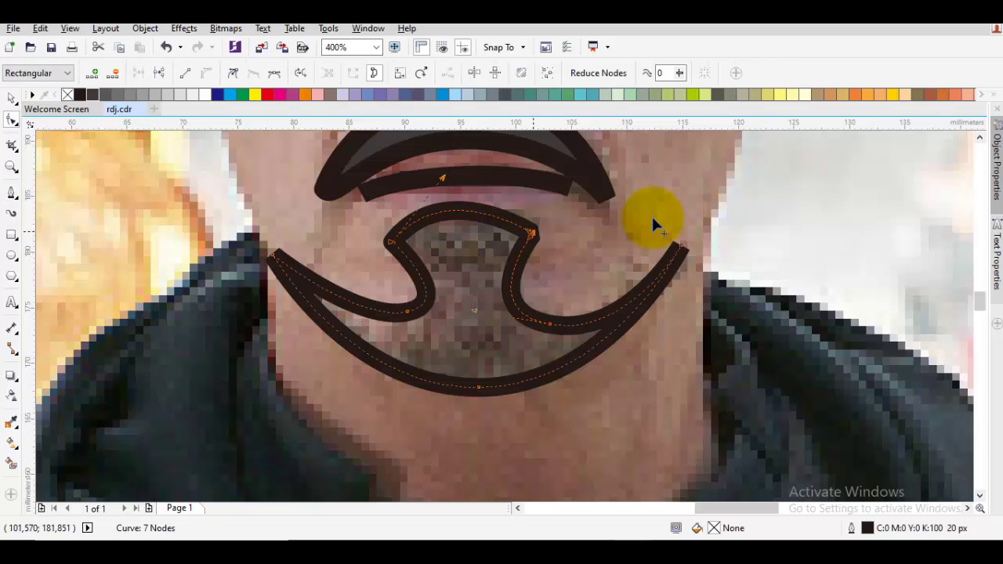
left_click_drag(442, 179, 465, 185)
left_click_drag(550, 323, 542, 312)
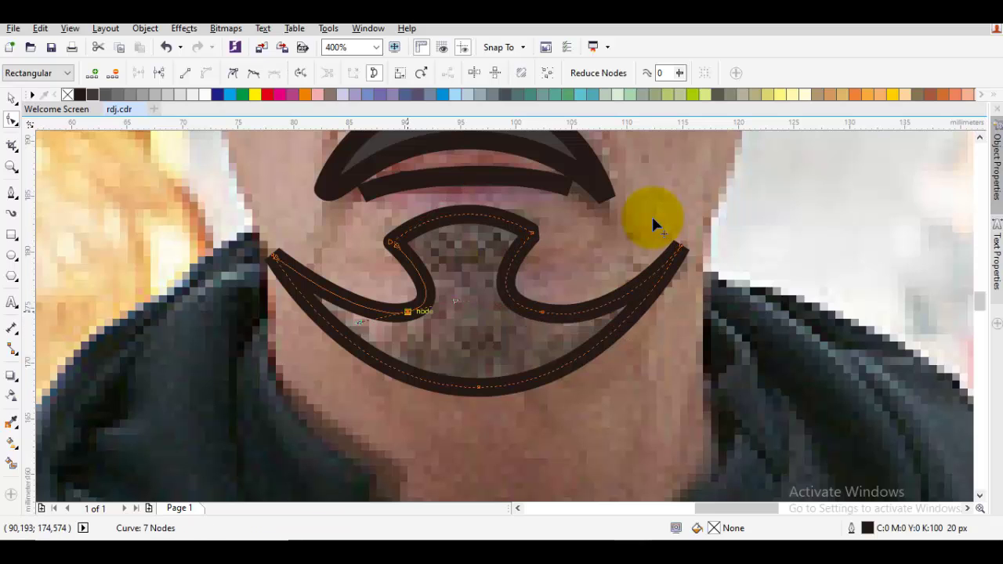
left_click_drag(407, 312, 399, 303)
left_click(478, 387)
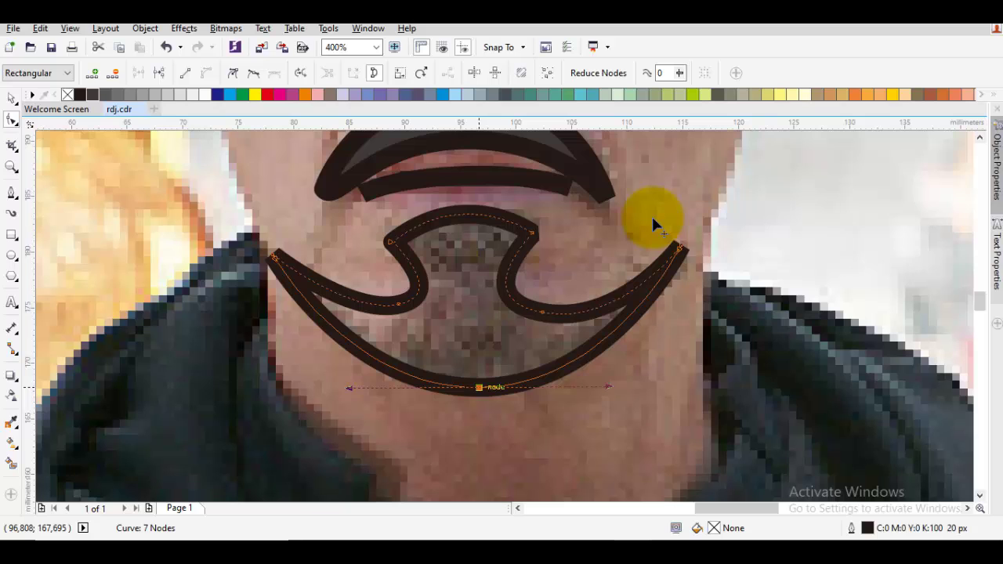
left_click_drag(478, 387, 467, 383)
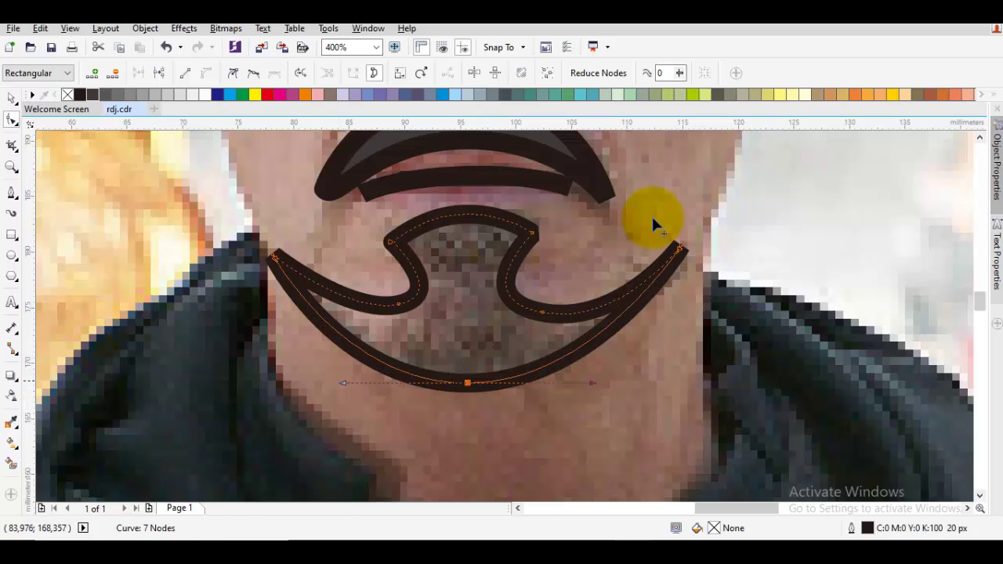
Fill the beard shape with 90% black.
key("space")
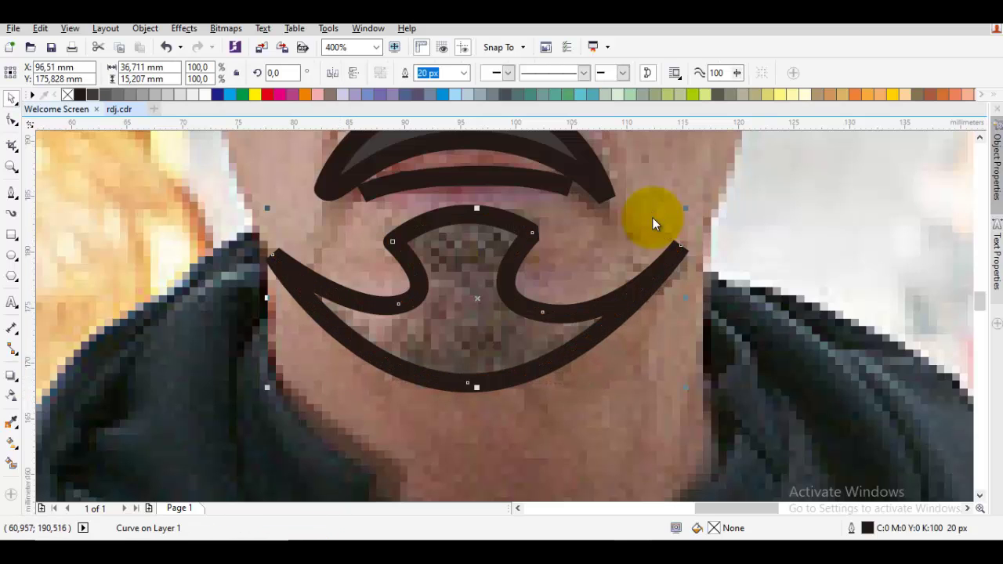
key("F3")
key("F3")
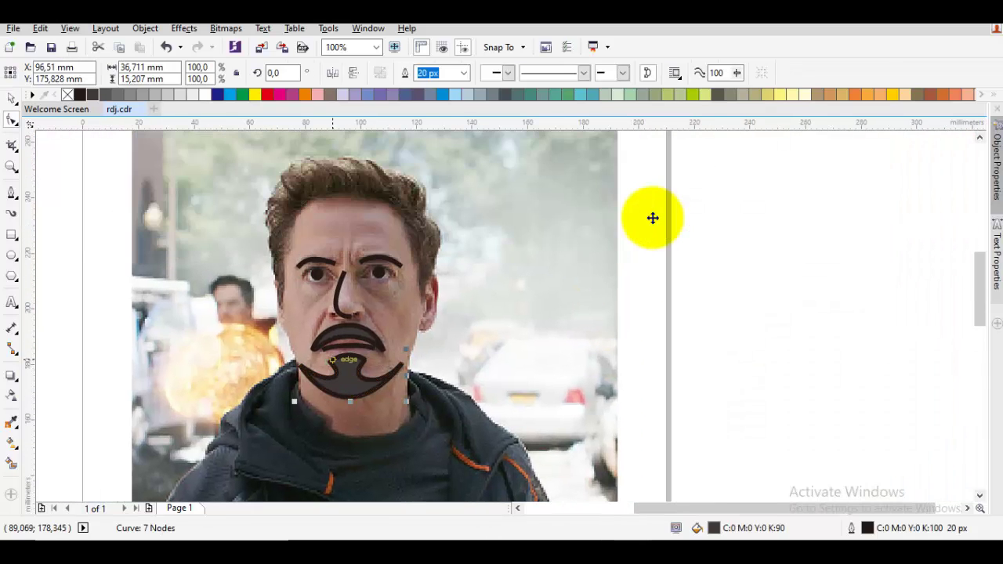
Delete the reference photo to preview the traced features alone, and undo the deletion.
key("Escape")
key("space")
key("Tab")
key("Delete")
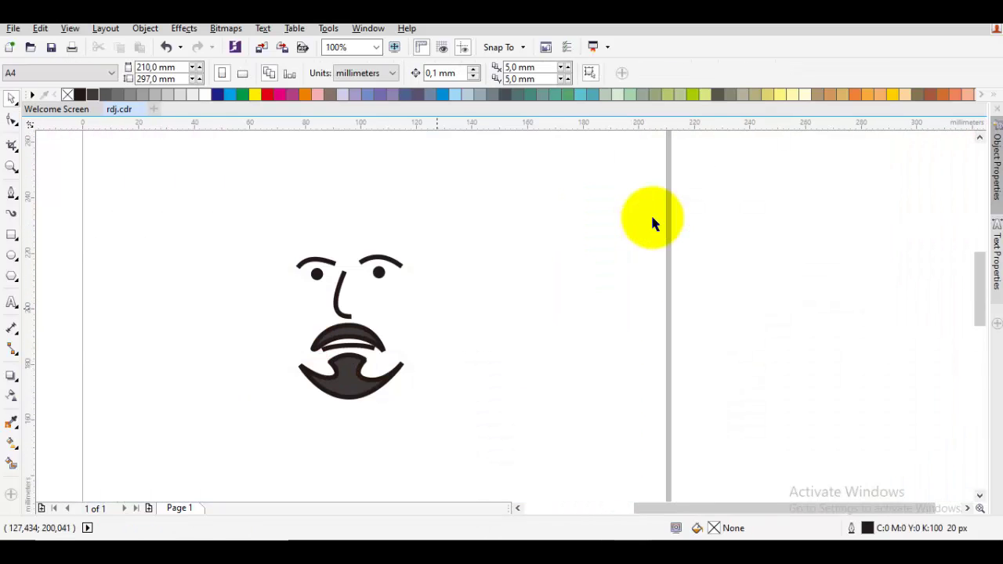
key("ctrl+z")
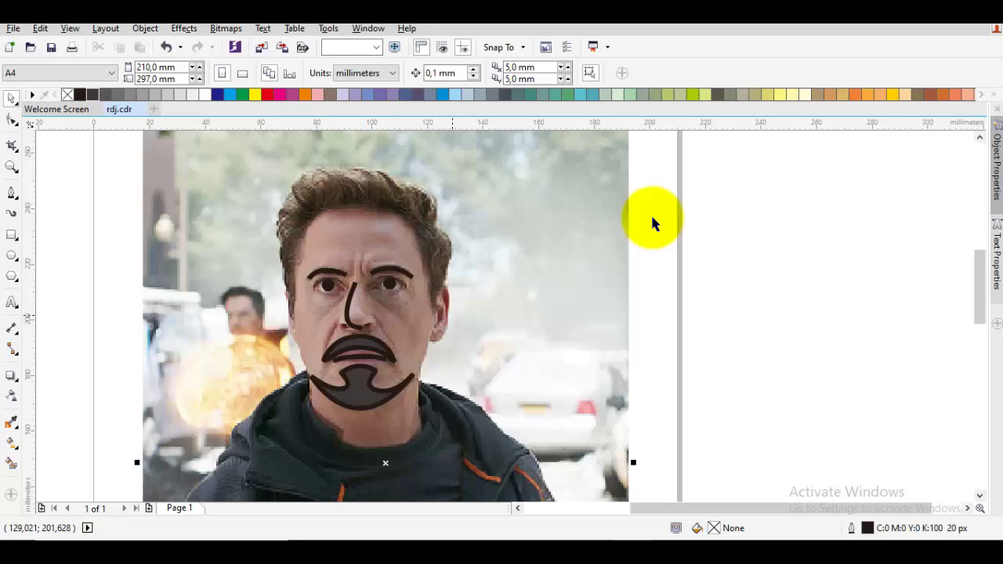
Start the hair outline with the Pen tool, curving up around the left tuft about 11 mm wide and ending in a short notch.
scroll(653, 218, "up", 1)
scroll(652, 218, "up", 1)
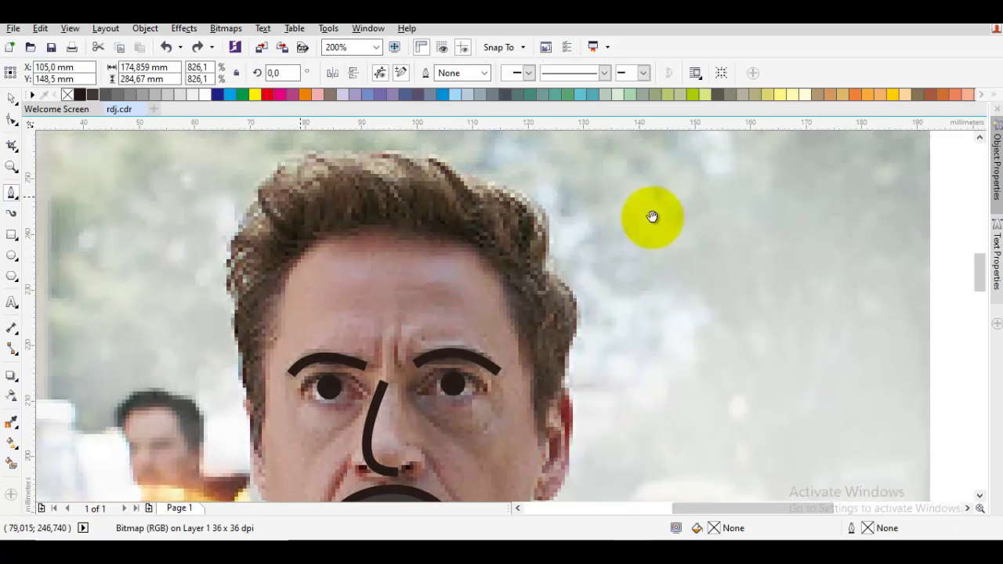
scroll(652, 223, "up", 1)
left_click_drag(243, 261, 221, 225)
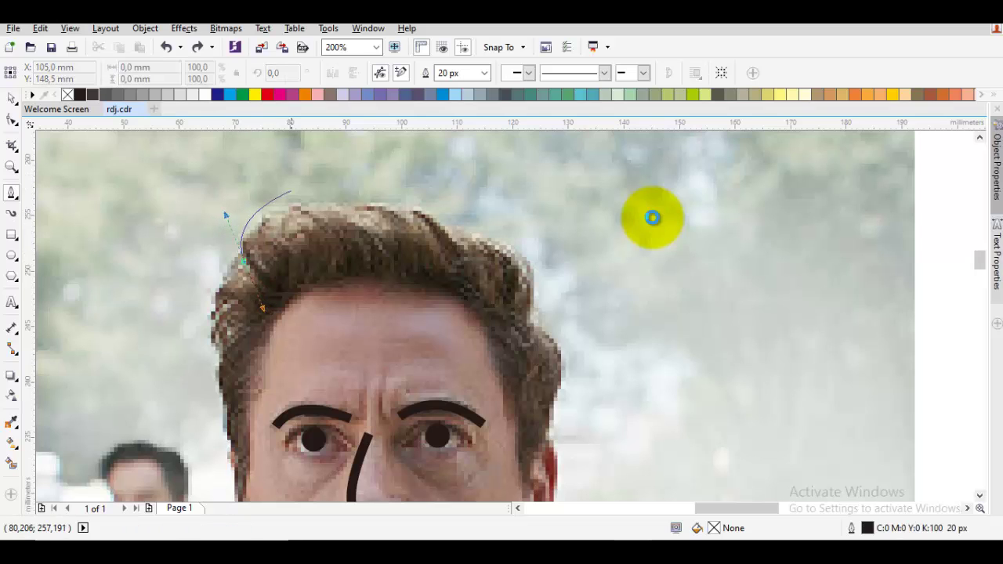
scroll(653, 223, "up", 2)
left_click(309, 202)
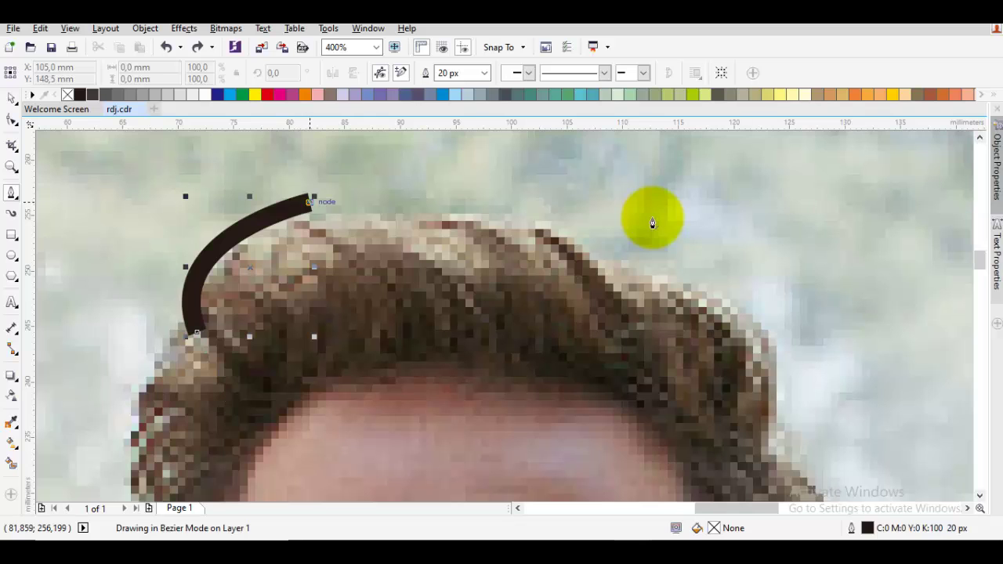
left_click(316, 233)
Extend the hair outline along the flat top and down the right crown to a width of about 52 mm.
scroll(653, 223, "right", 3)
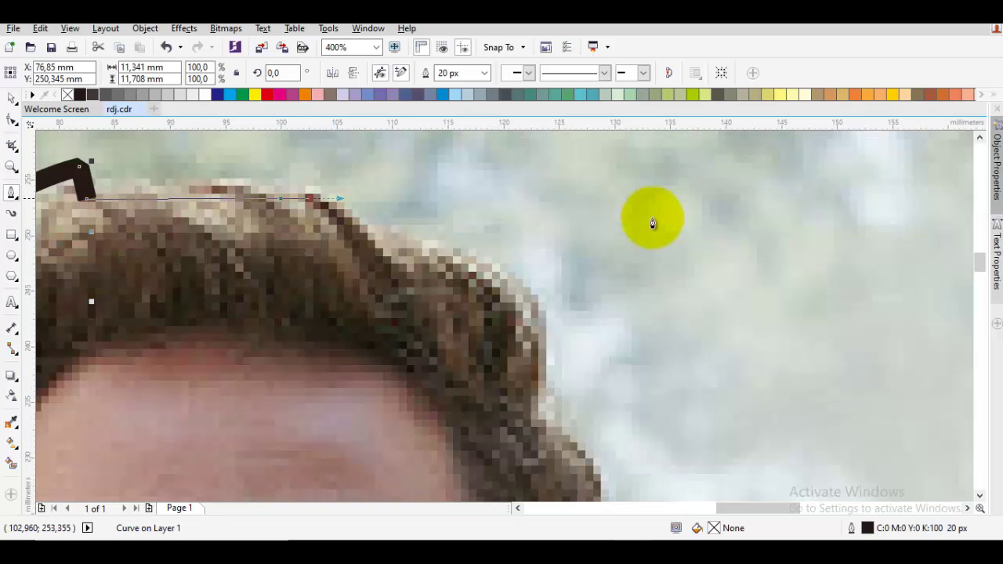
left_click(309, 198)
left_click(405, 235)
scroll(556, 223, "down", 1)
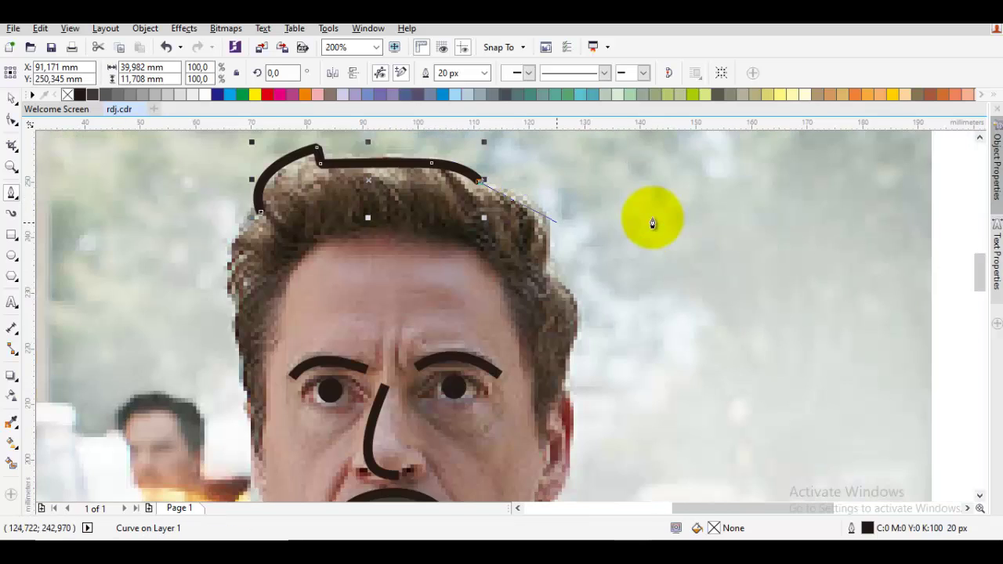
left_click_drag(548, 219, 560, 236)
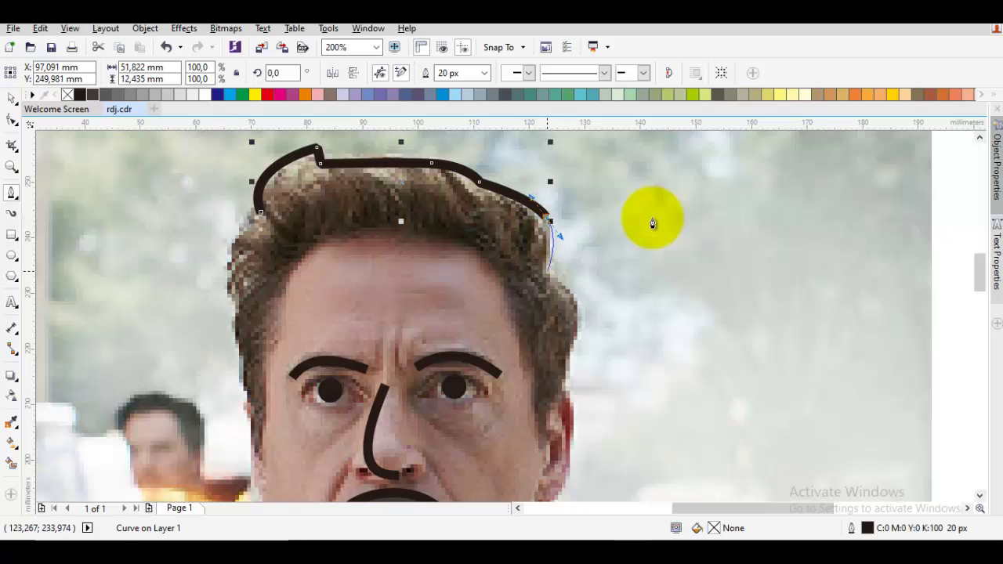
Trace the hair's right side down to a pointed sideburn beside the ear and back up along the right temple.
scroll(653, 224, "down", 2)
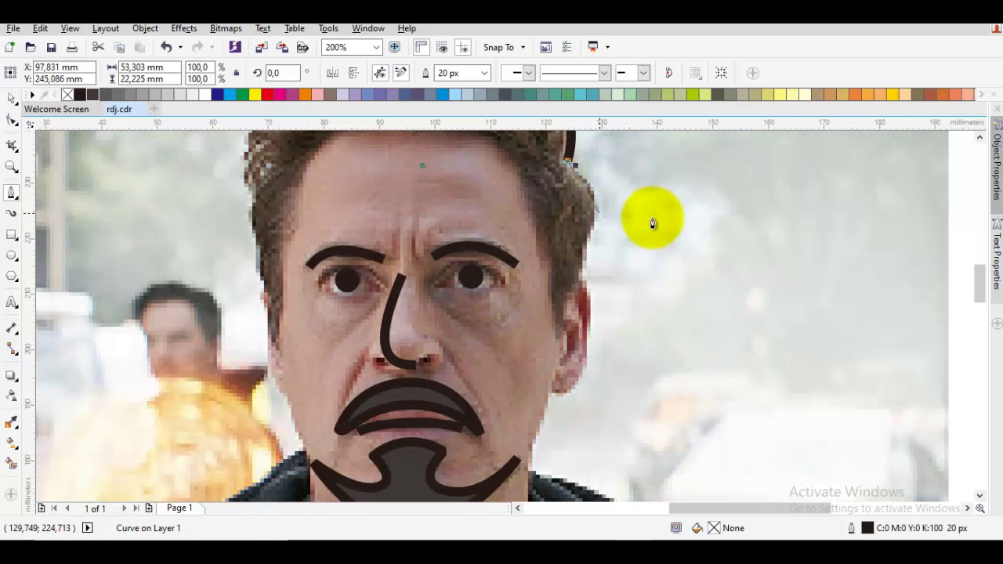
scroll(562, 309, "up", 1)
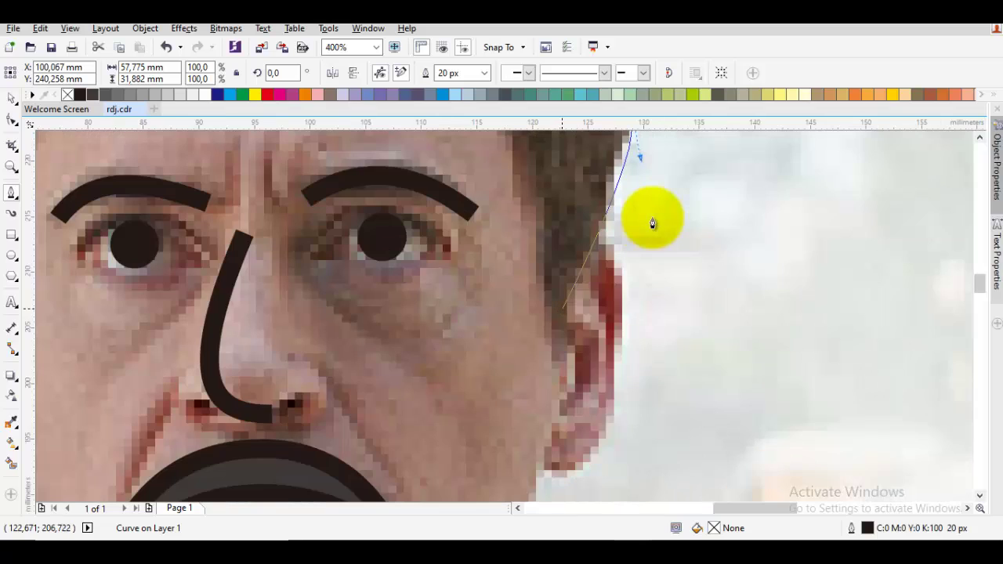
left_click(652, 219)
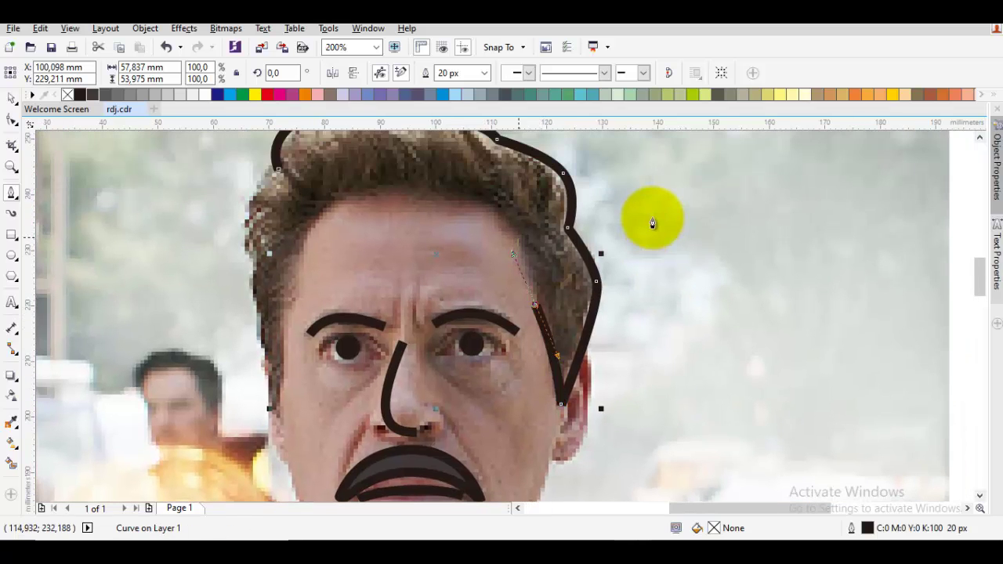
left_click(519, 236)
Complete the hair outline across the forehead and around the left side, about 63 by 56 mm, and fill it with 90% black.
mouse_move(477, 202)
left_mouse_down()
mouse_move(359, 202)
mouse_move(372, 206)
left_mouse_up()
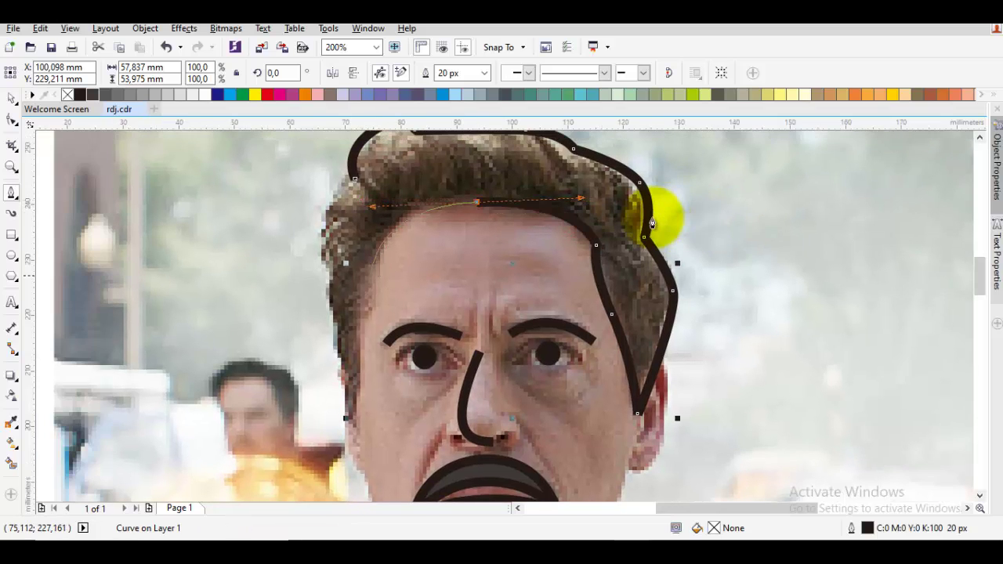
left_click(370, 275)
left_click(378, 306)
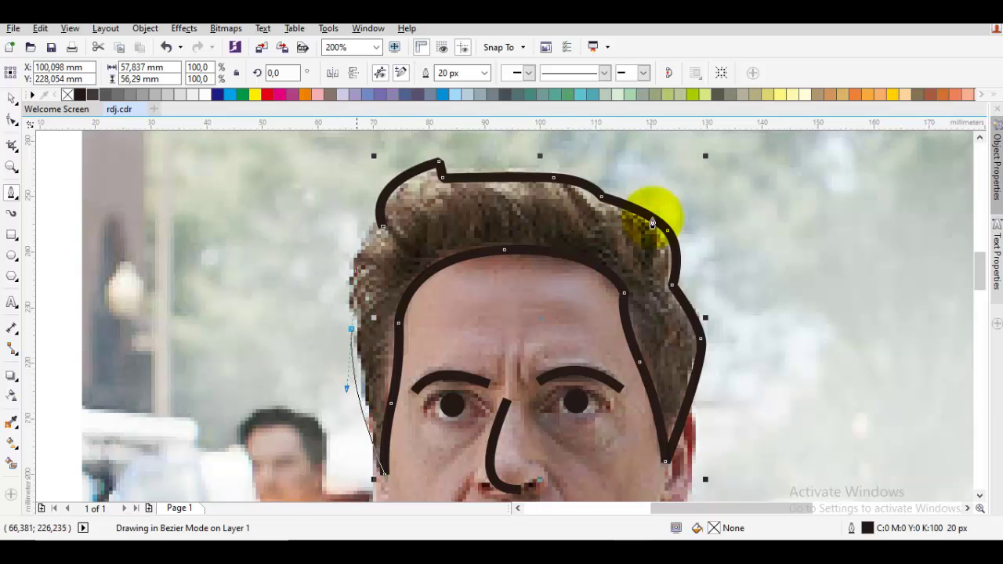
left_click_drag(354, 329, 347, 234)
left_click(381, 226)
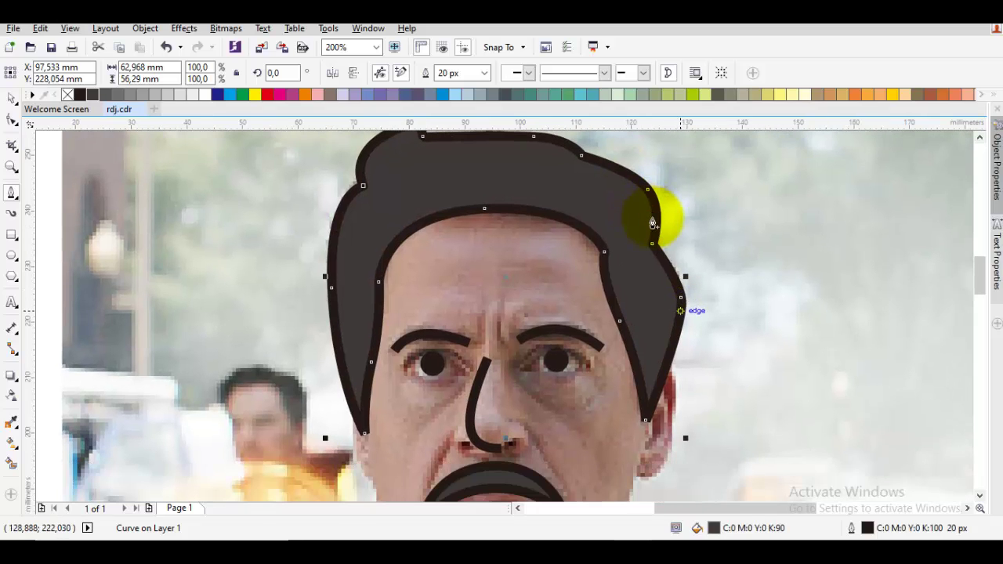
Smooth the hair outline by deleting four surplus nodes with the Shape tool, on the flat top, right crown, right outer side and left outer side.
key("space")
key("F10")
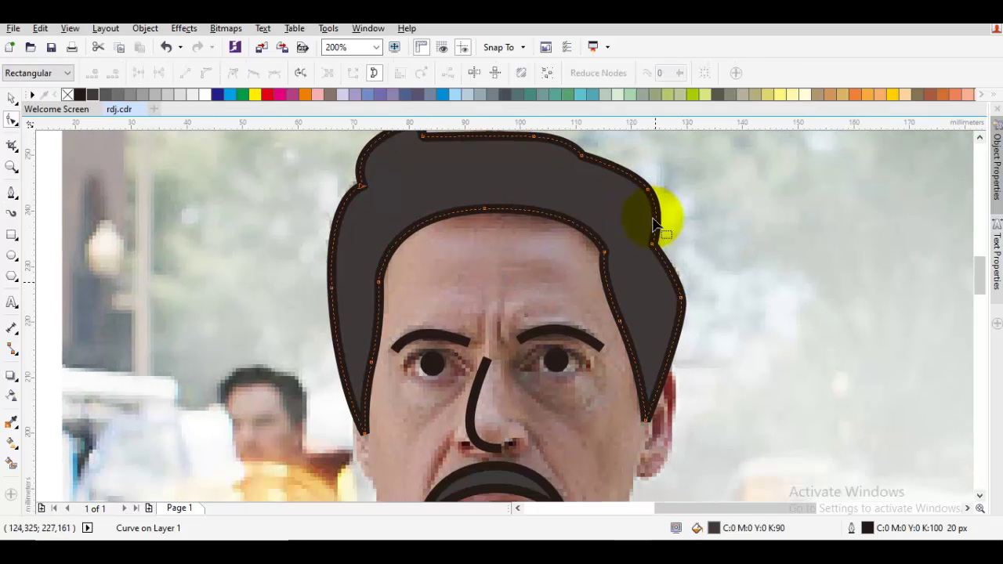
scroll(653, 218, "up", 1)
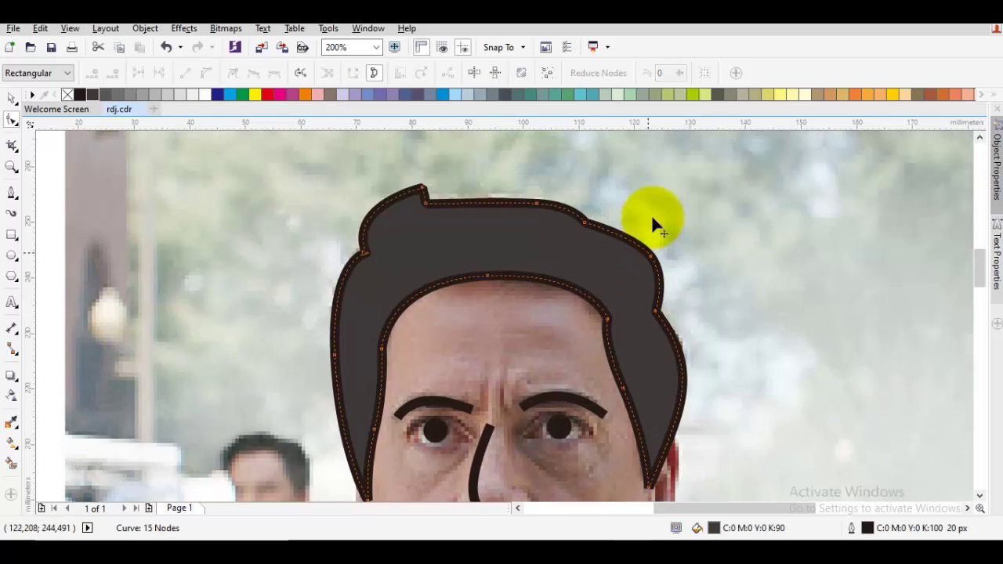
left_click(653, 223)
key("Delete")
left_click(653, 224)
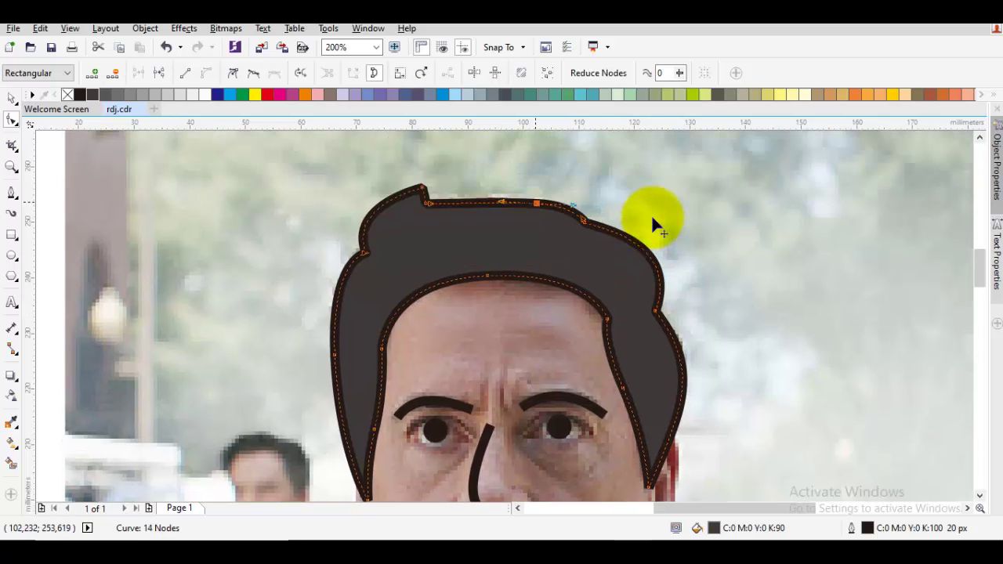
key("Delete")
left_click(653, 224)
key("Delete")
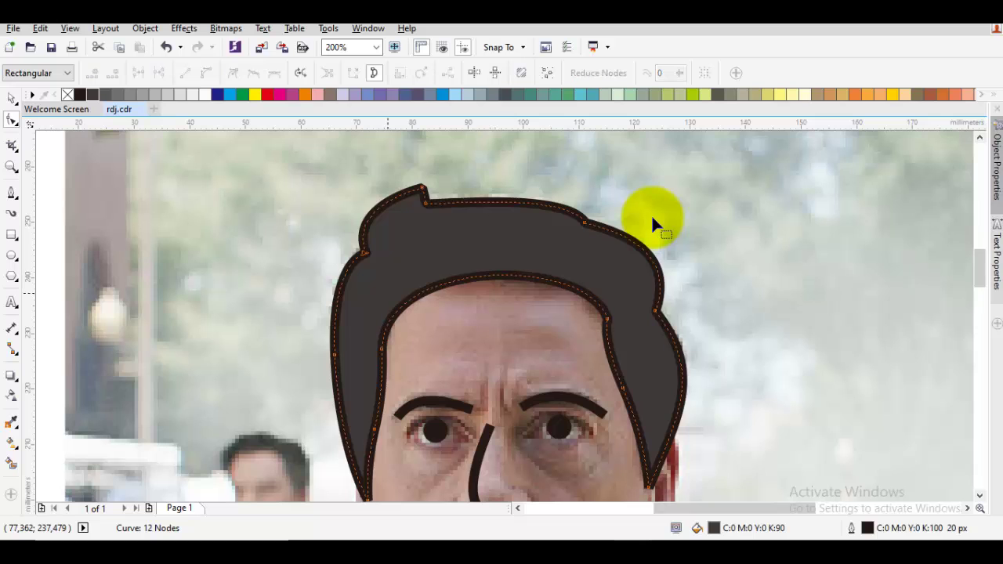
left_click(653, 224)
key("Delete")
scroll(653, 224, "down", 2)
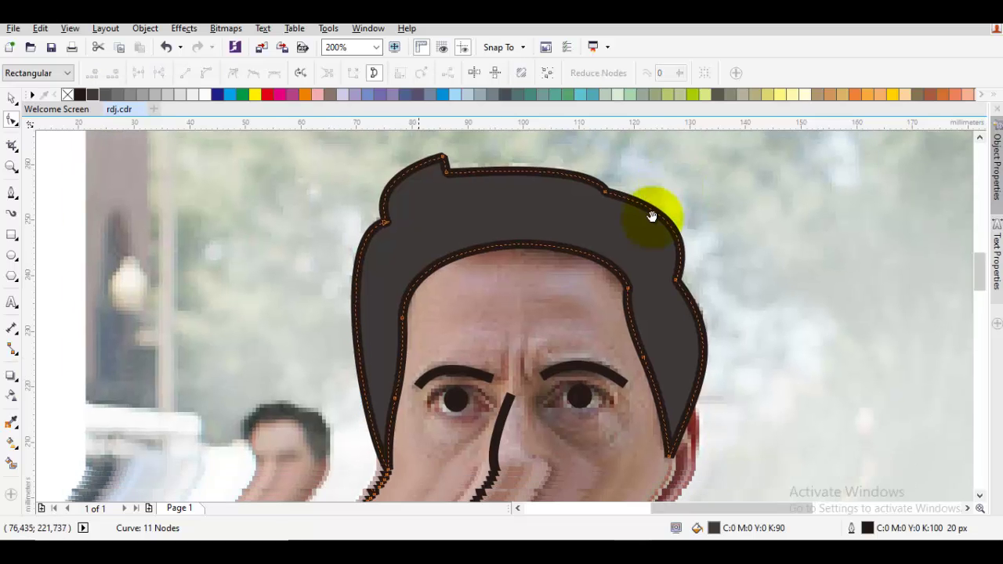
key("space")
scroll(652, 223, "down", 2)
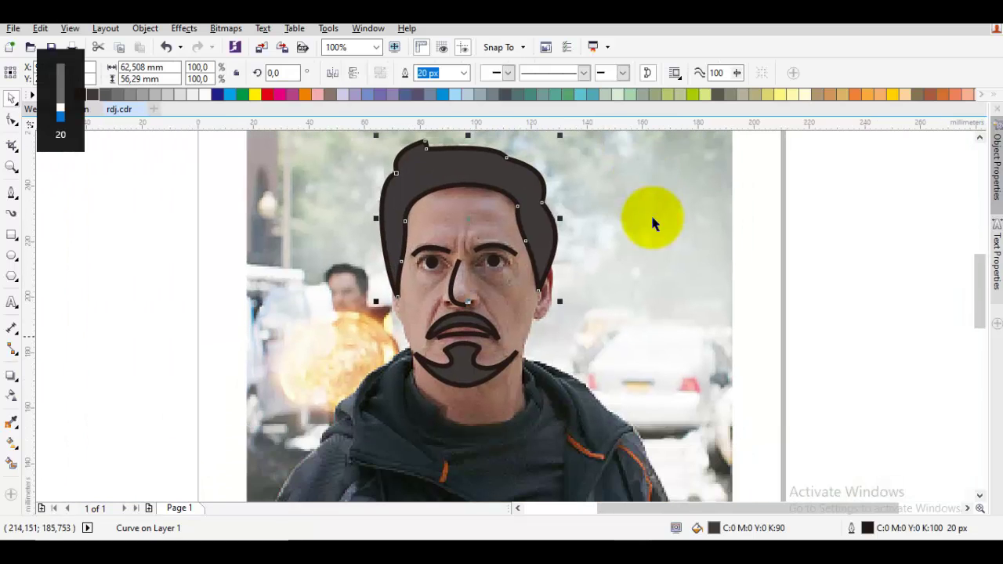
Start the face outline at the left earlobe, tracing up around the ear and beneath the hair to the upper left of the forehead.
key("Escape")
key("space")
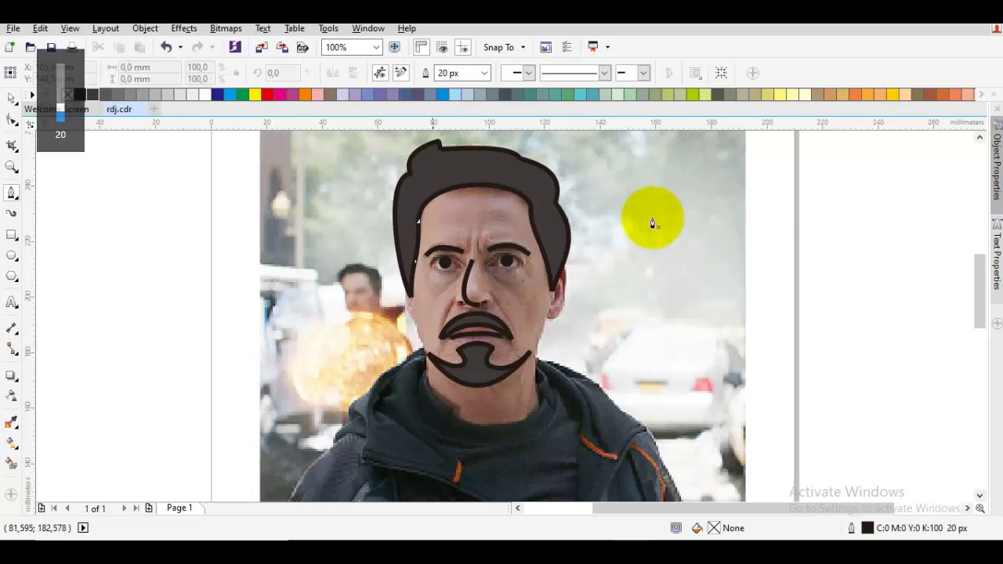
scroll(652, 218, "up", 4)
scroll(653, 223, "down", 2)
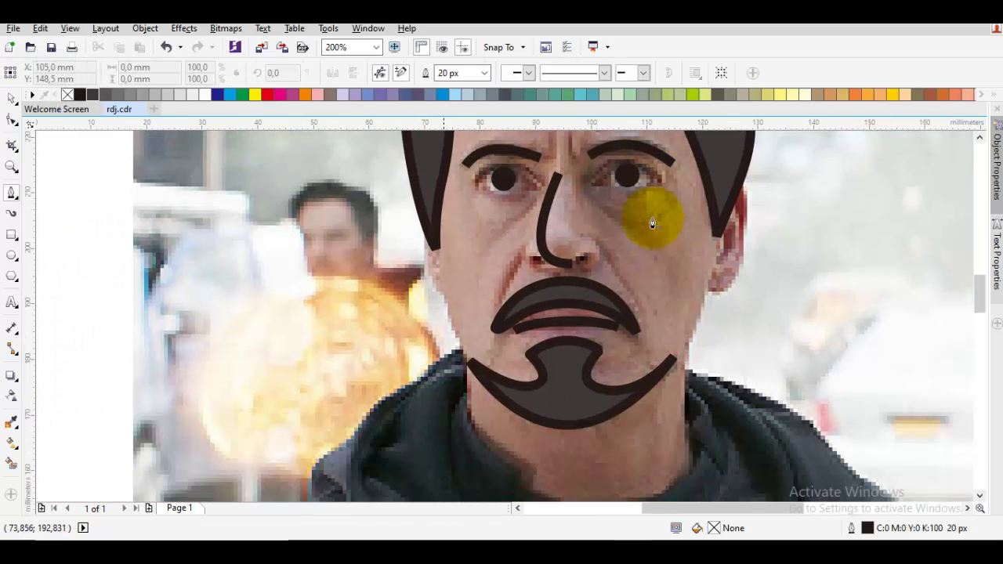
left_click_drag(453, 317, 486, 324)
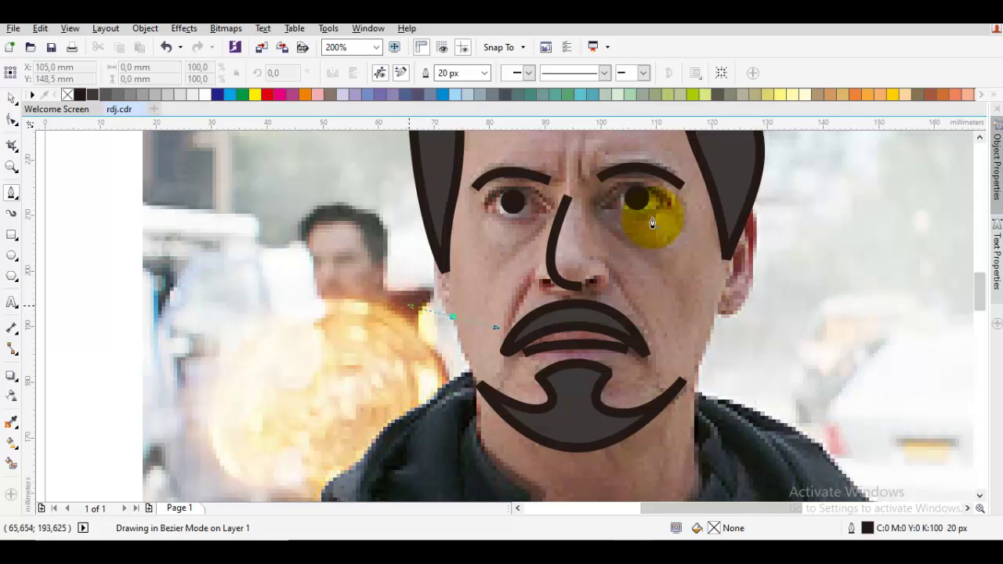
left_click(432, 236)
scroll(652, 224, "down", 2)
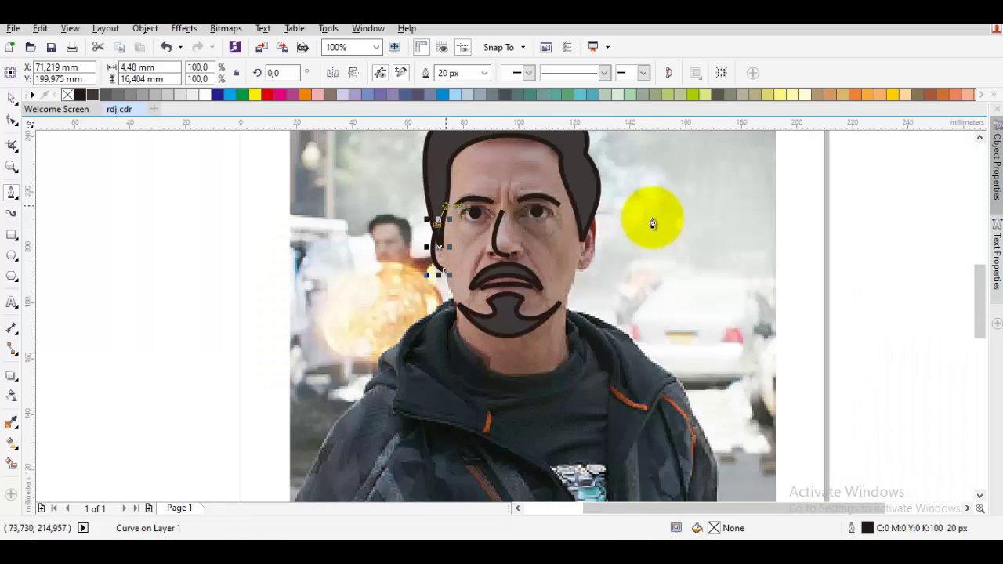
left_click_drag(464, 206, 511, 190)
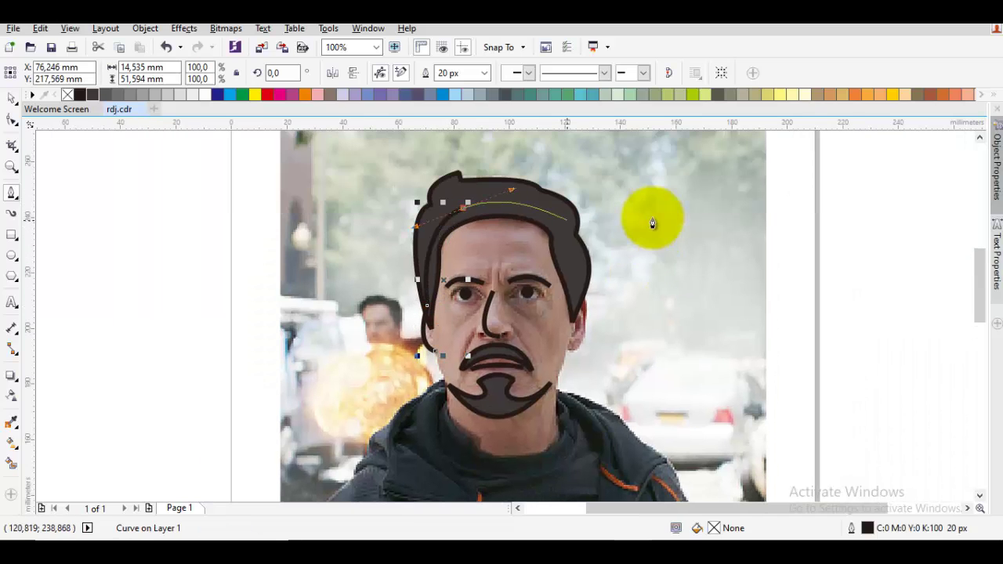
Extend the face outline beneath the hair and around the right ear to its lobe, about 57 mm wide, undoing one misplaced segment.
scroll(652, 223, "up", 3)
left_click_drag(580, 326, 681, 384)
scroll(652, 223, "down", 2)
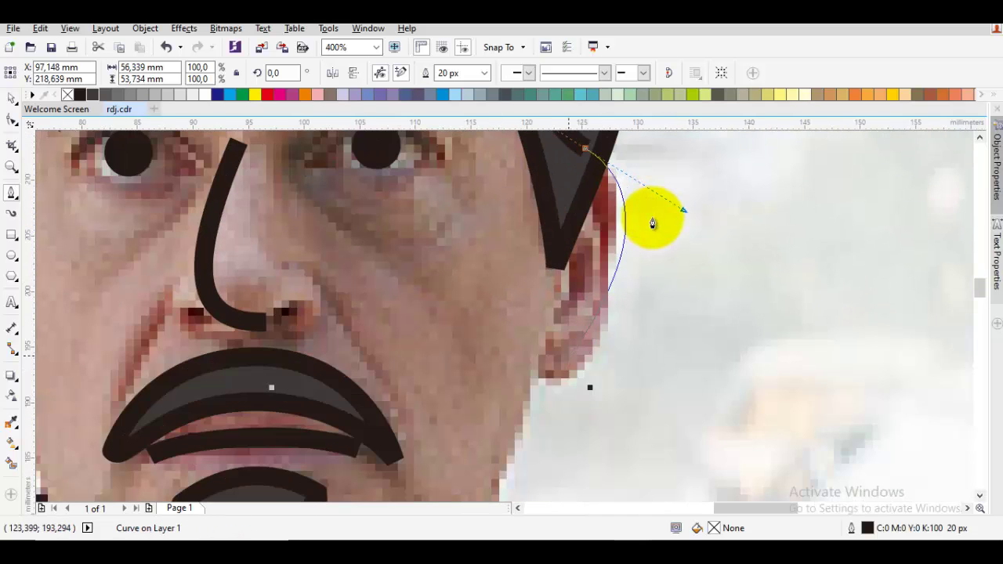
scroll(652, 223, "up", 1)
key("ctrl+z")
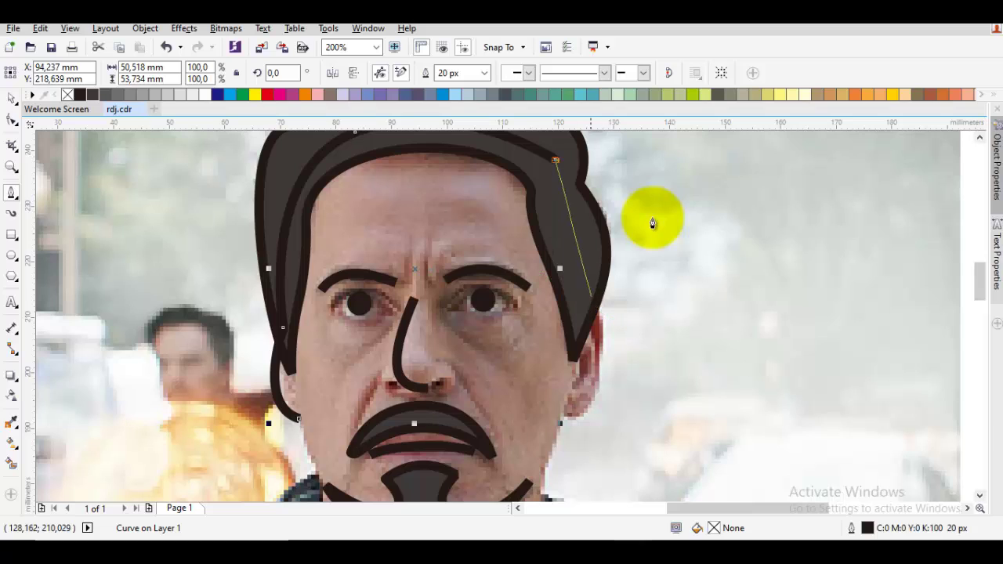
left_click_drag(593, 309, 635, 358)
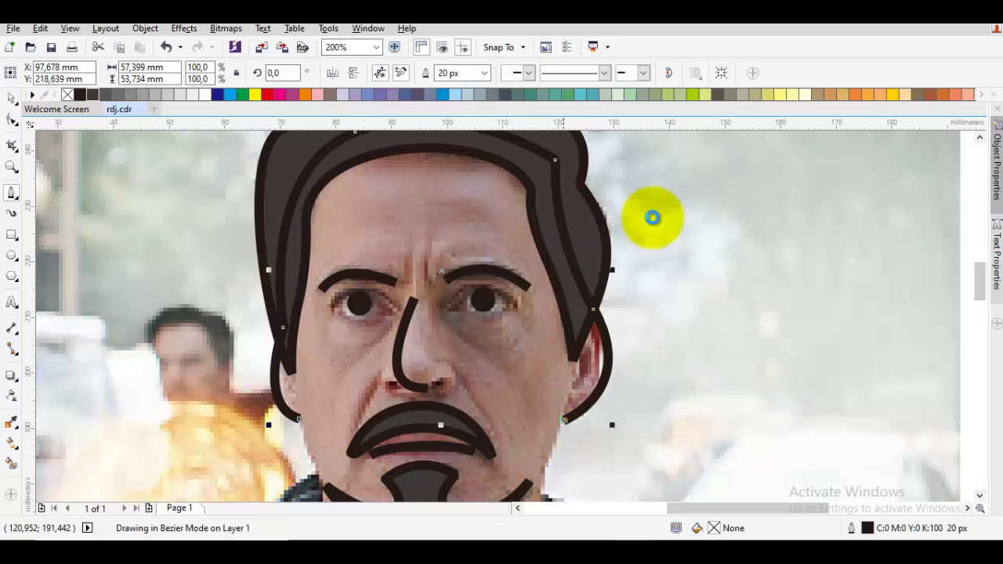
Close the face outline down the right jaw and neck, along the collar and up the left jaw, about 60 by 91 mm.
scroll(652, 219, "down", 2)
scroll(652, 218, "down", 2)
scroll(652, 221, "up", 1)
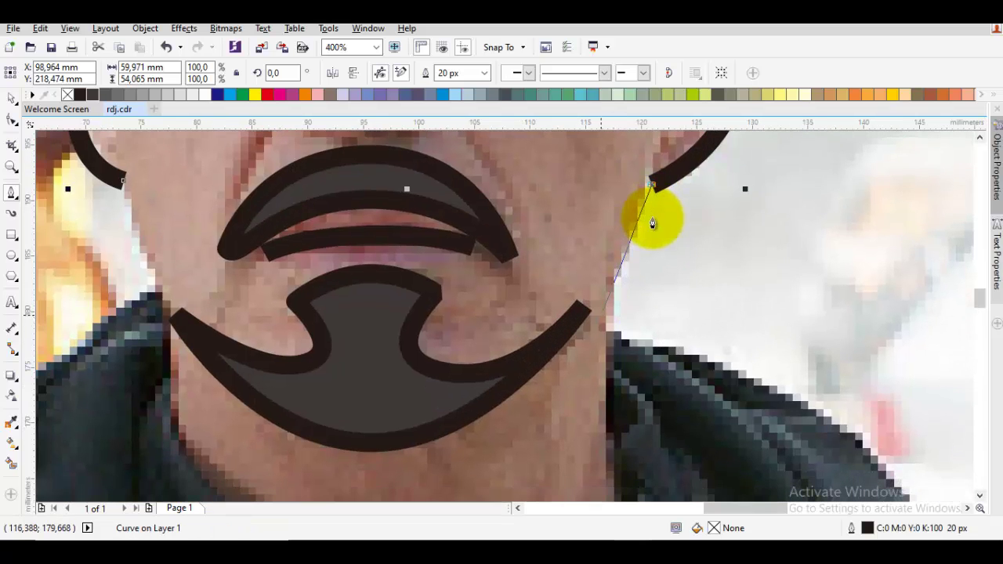
scroll(652, 223, "down", 1)
scroll(652, 223, "down", 1)
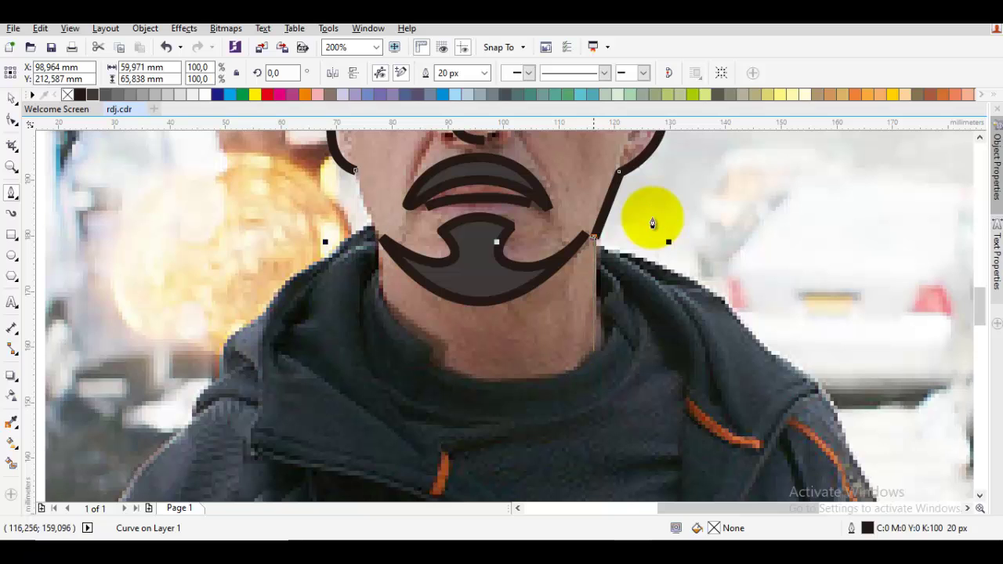
left_click_drag(483, 378, 403, 366)
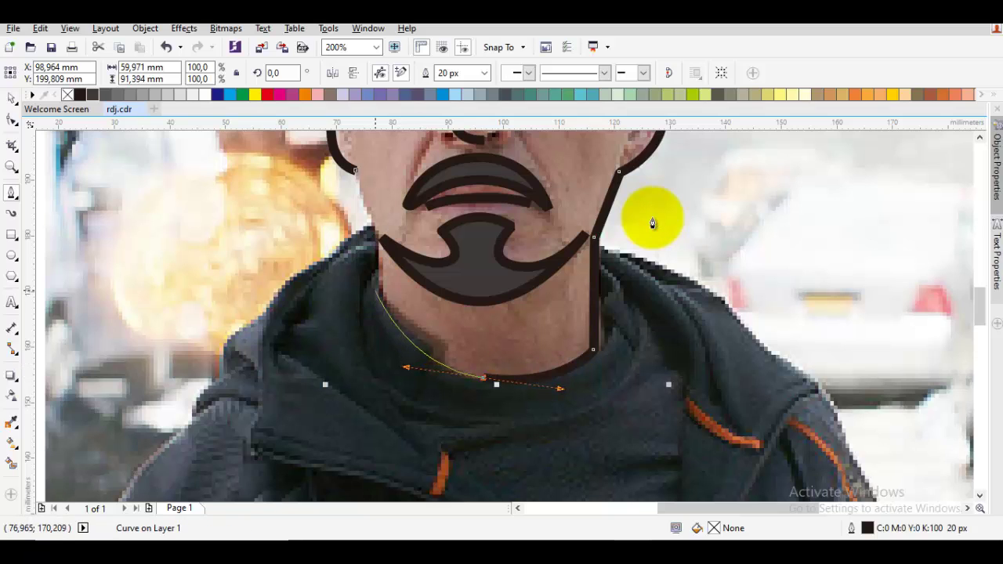
left_click(380, 237)
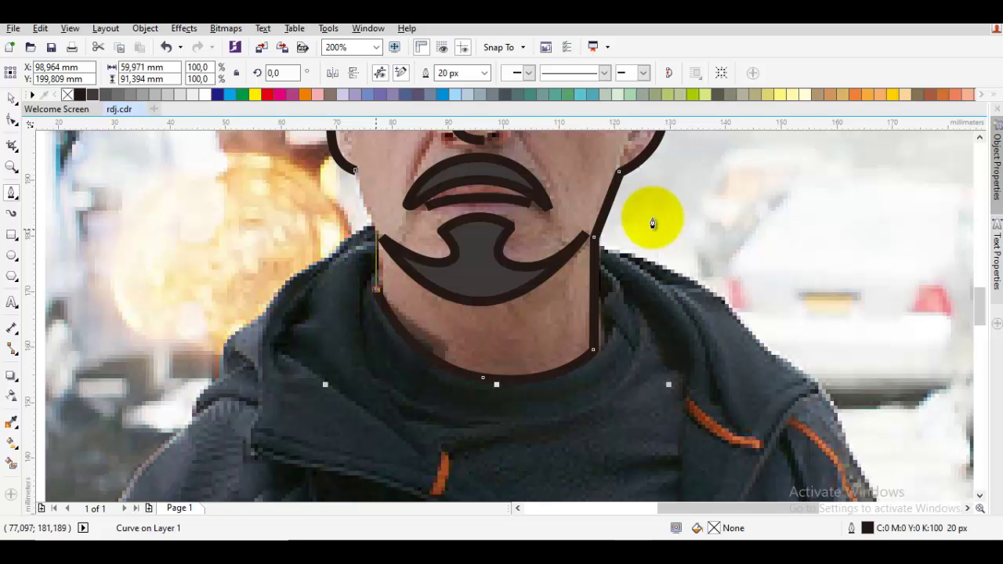
left_click(355, 168)
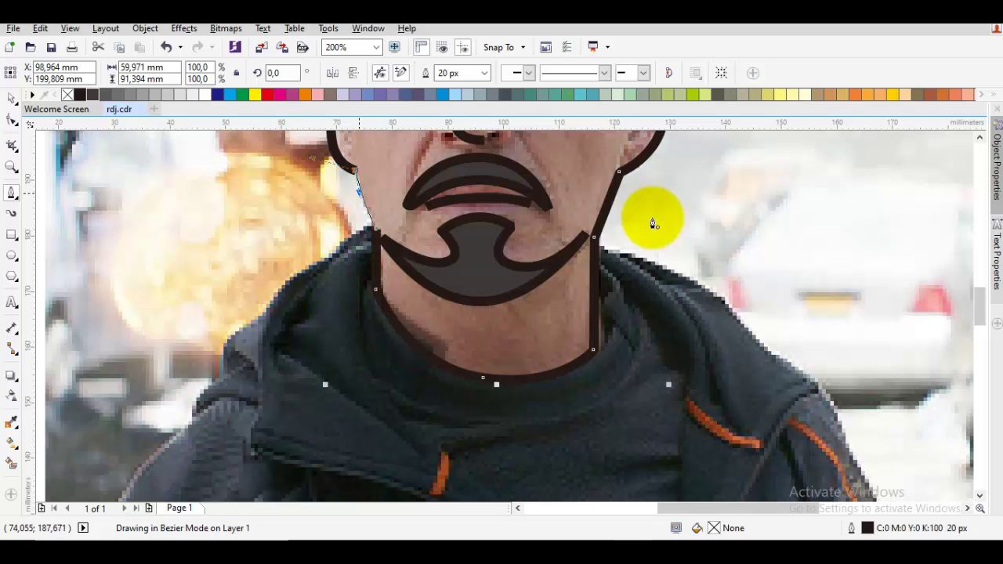
key("Escape")
scroll(652, 216, "up", 2)
Convert the straight segments of the face outline to curves with the Shape tool.
key("F10")
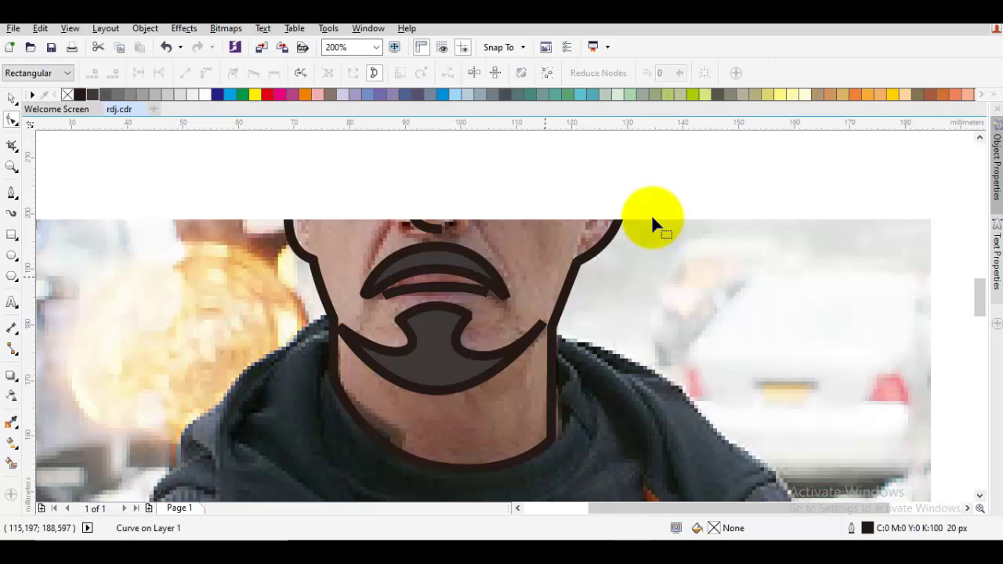
key("F3")
key("F2")
key("F3")
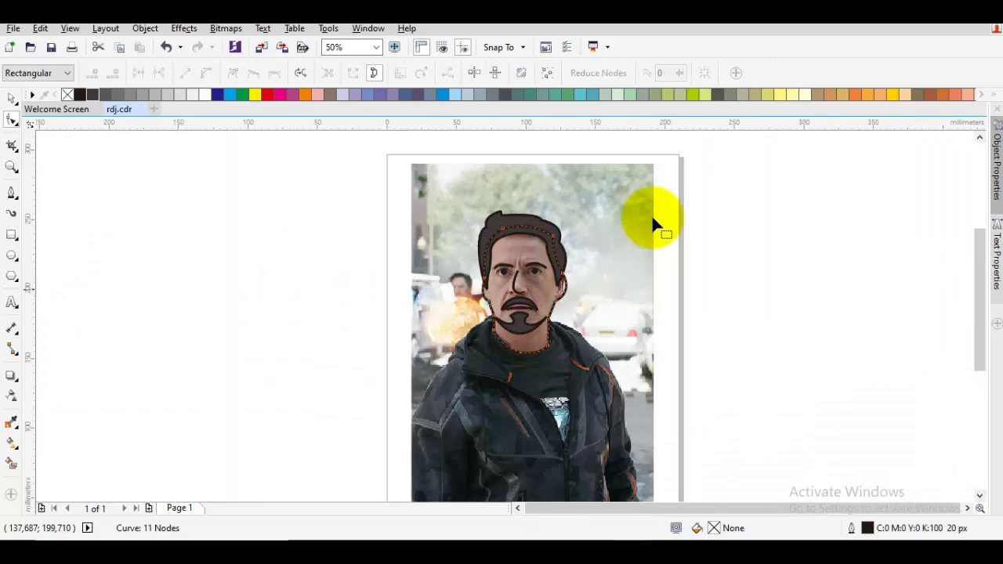
right_click(655, 225)
key("Escape")
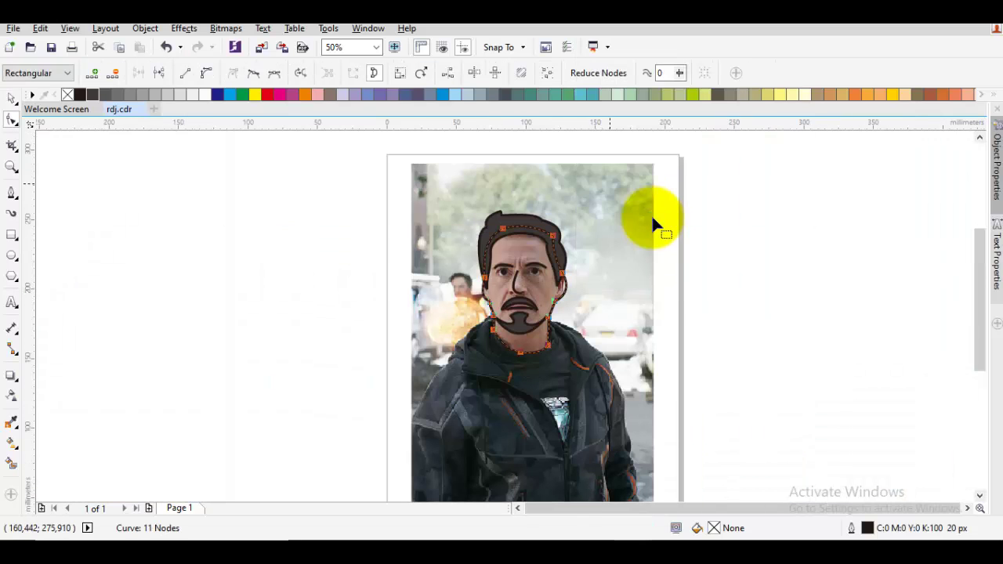
right_click(655, 225)
key("Escape")
key("F2")
key("space")
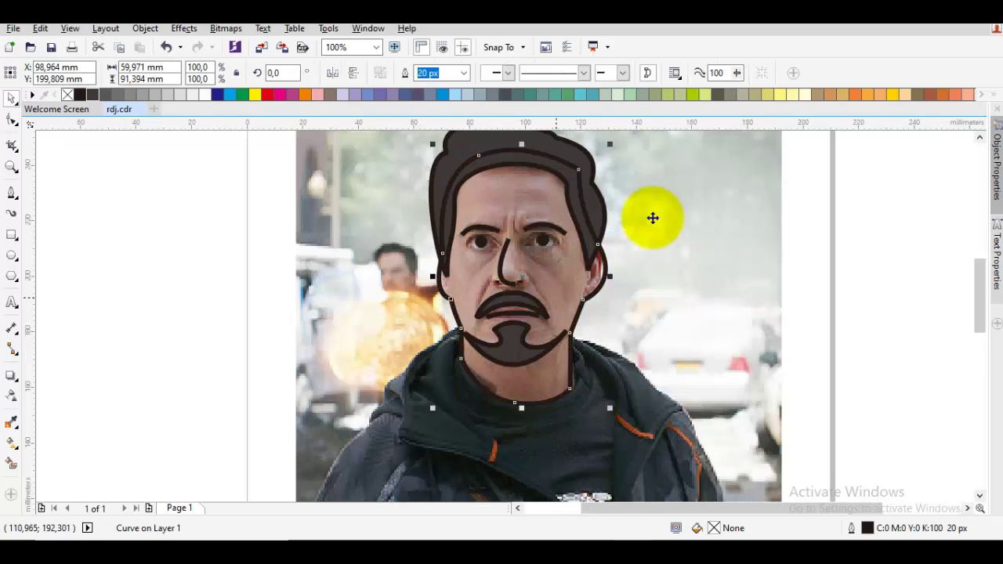
Bend the jaw segments between the earlobes and the neck slightly outward.
key("F10")
key("F2")
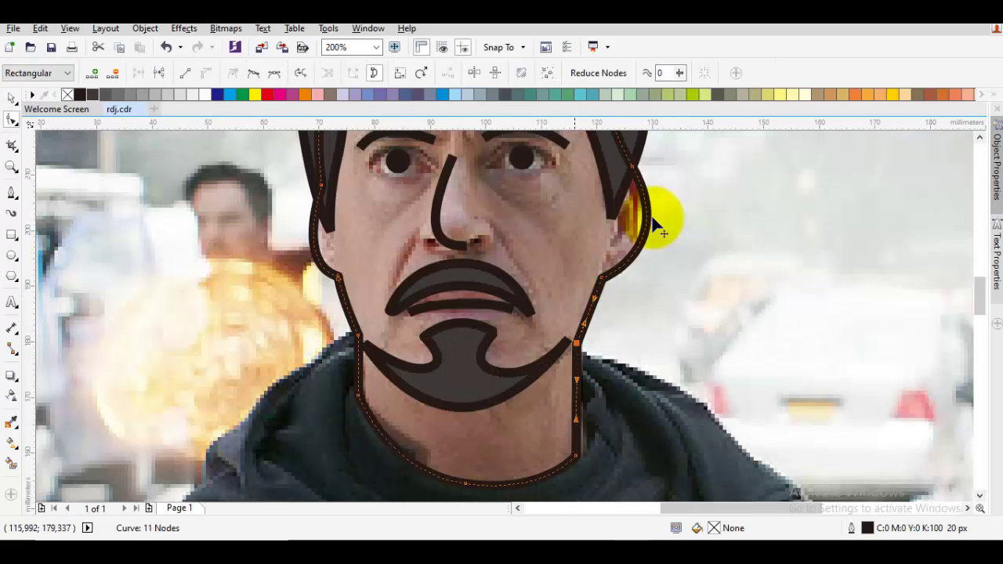
scroll(655, 225, "up", 1)
left_click_drag(650, 222, 653, 218)
key("space")
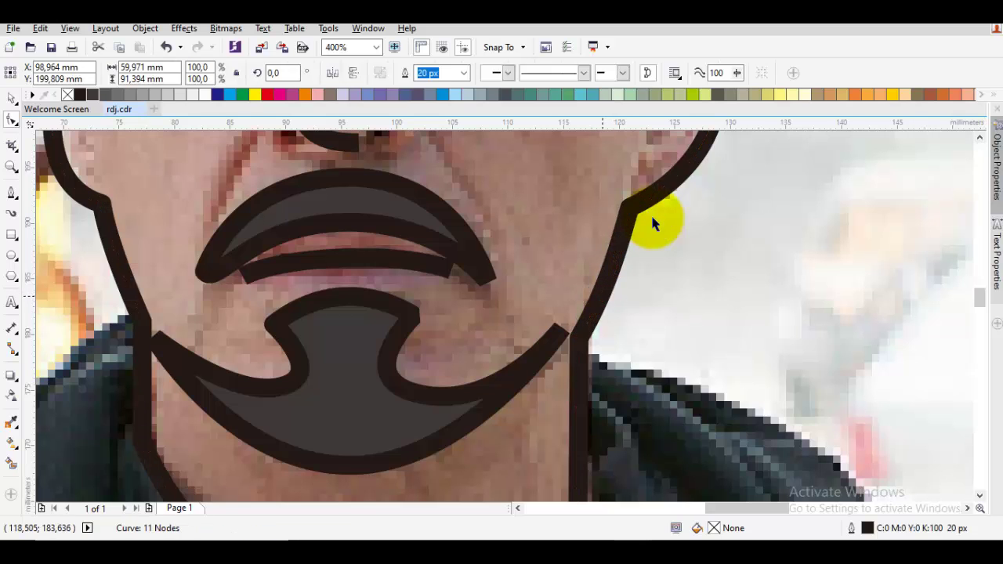
Change the stacking order so the face outline lies behind the hair shape.
scroll(653, 218, "down", 1)
right_click(653, 218)
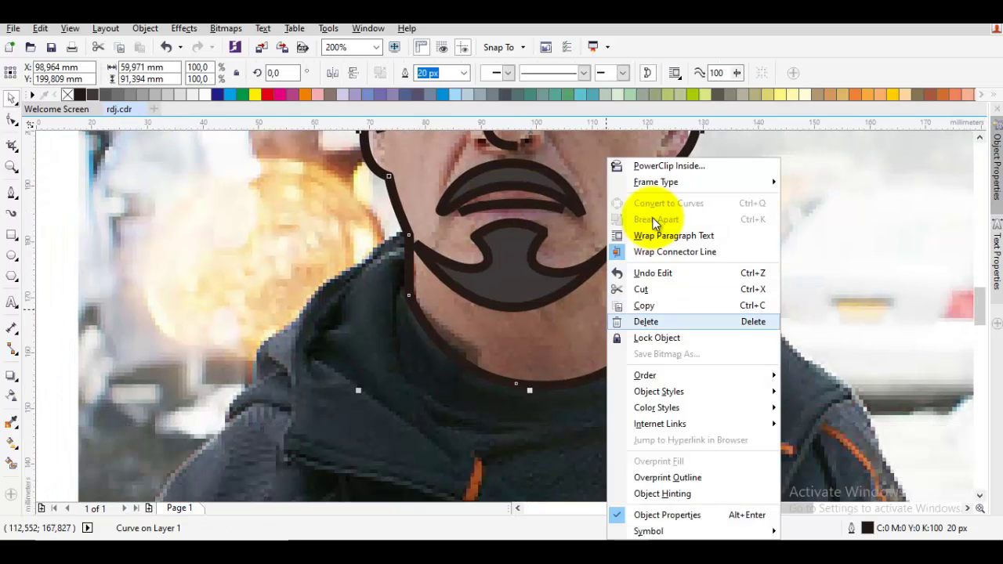
key("Down")
key("Down")
key("Right")
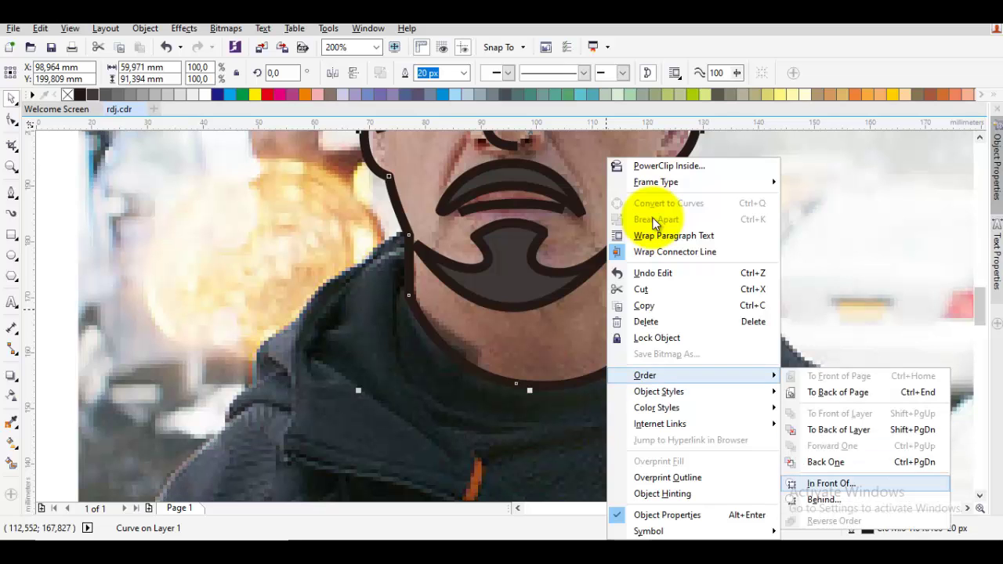
key("Escape")
key("Escape")
scroll(652, 217, "up", 2)
scroll(652, 217, "down", 1)
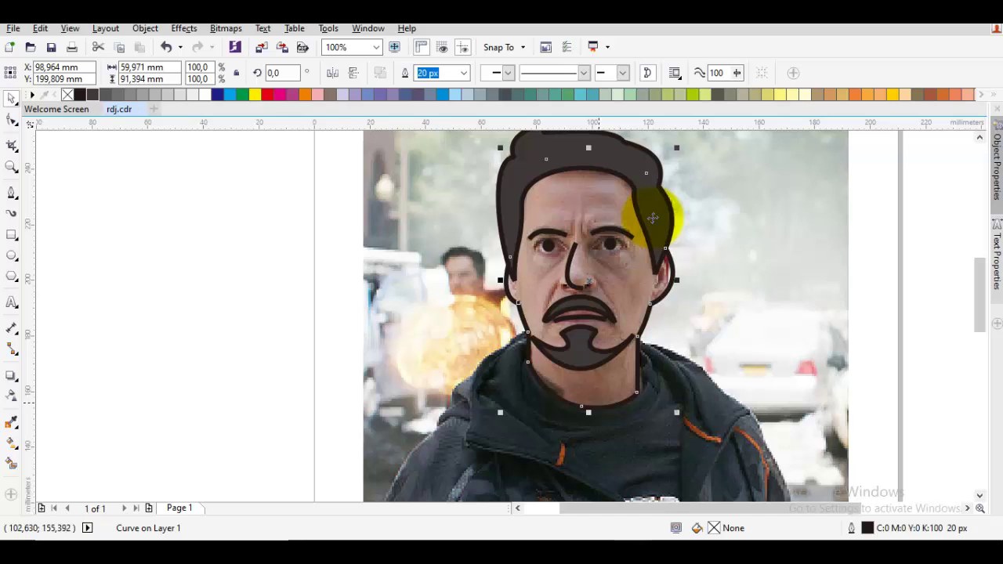
Delete the node at the middle of the neckline and try a C:0 M:20 Y:40 K:0 skin-tone fill on the face.
key("F10")
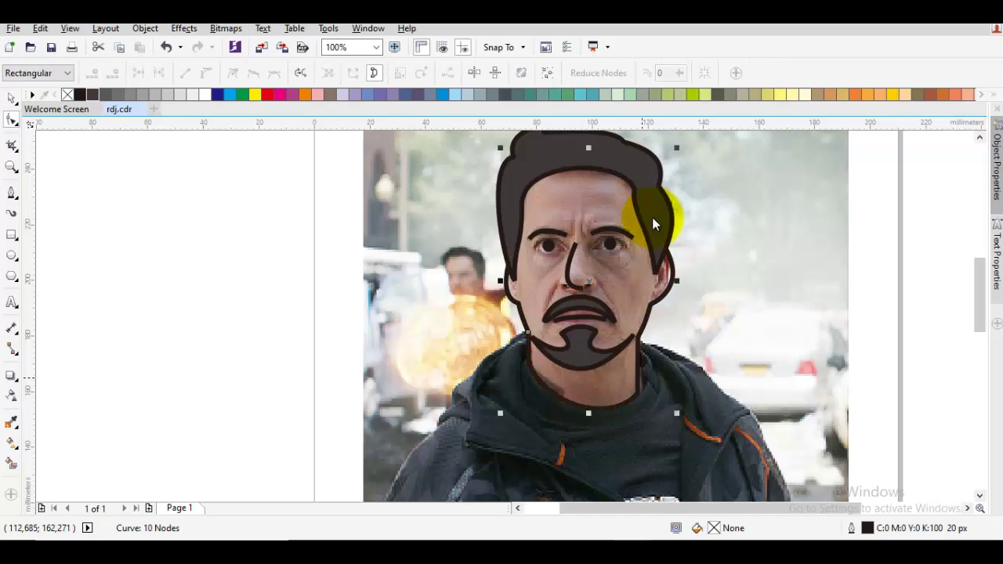
key("space")
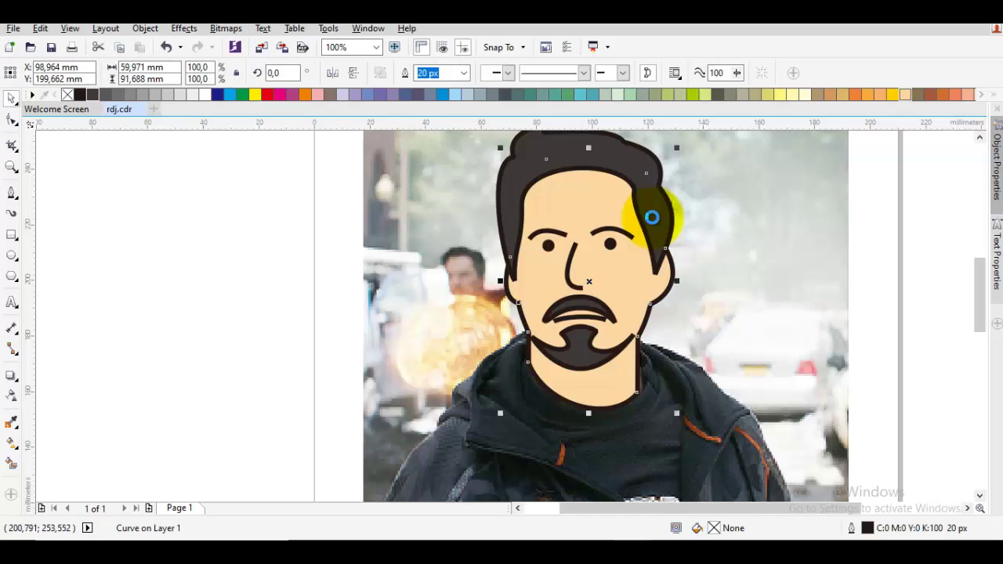
key("F10")
scroll(655, 224, "up", 2)
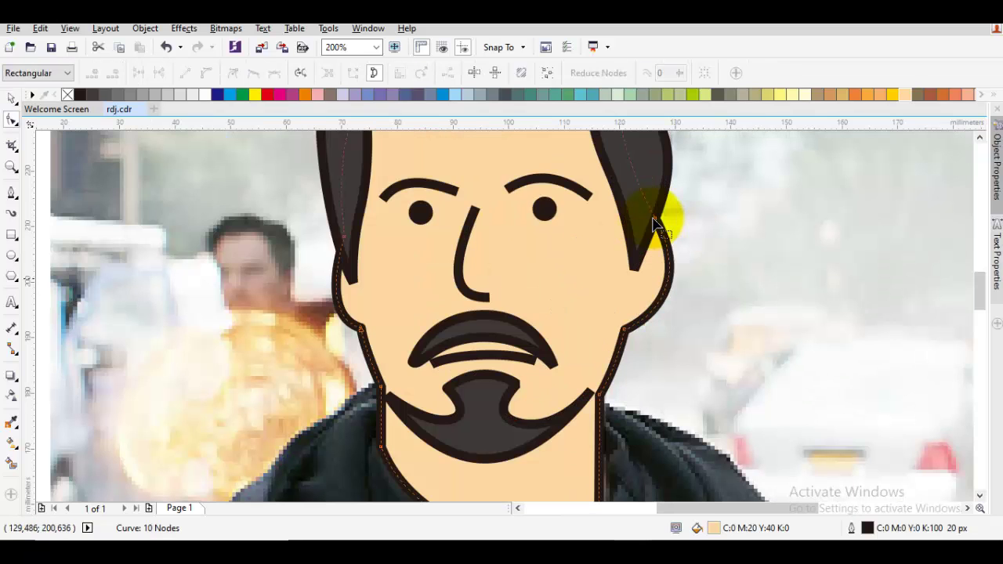
Undo the face's skin-tone fill and reshape the right ear by moving its lobe node slightly upward and adjusting its curve.
key("ctrl+z")
scroll(655, 225, "up", 2)
right_click(655, 225)
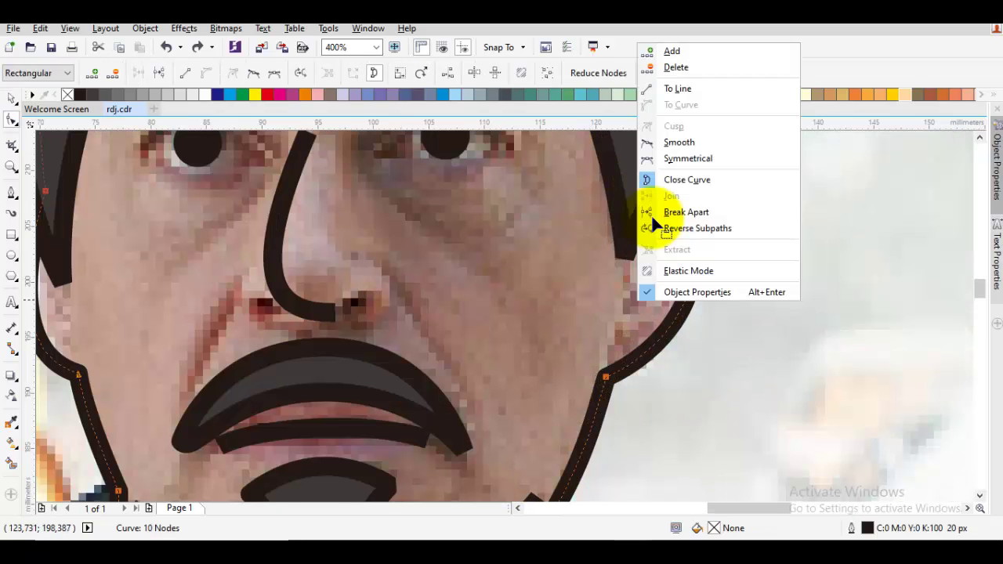
left_click(654, 220)
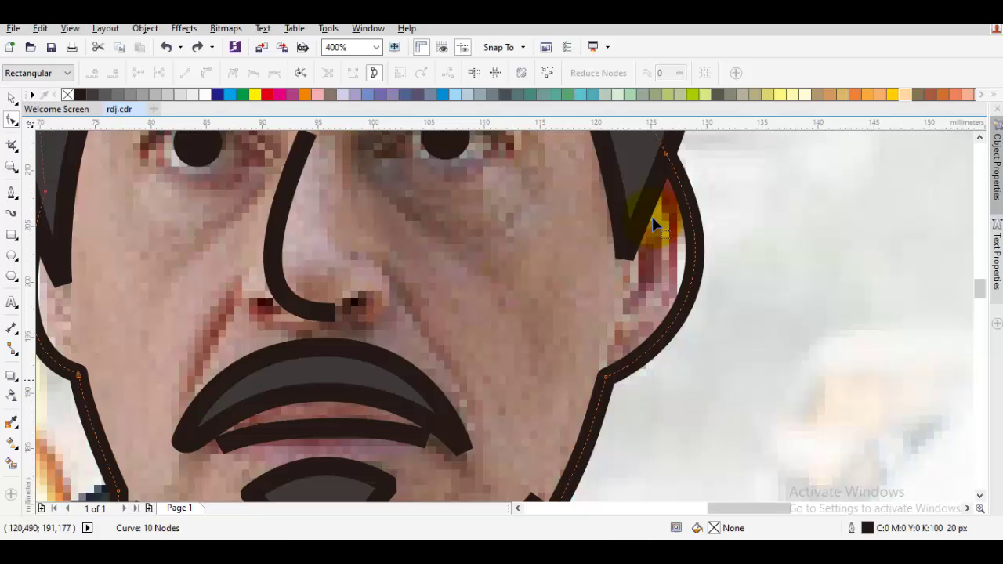
left_click(656, 224)
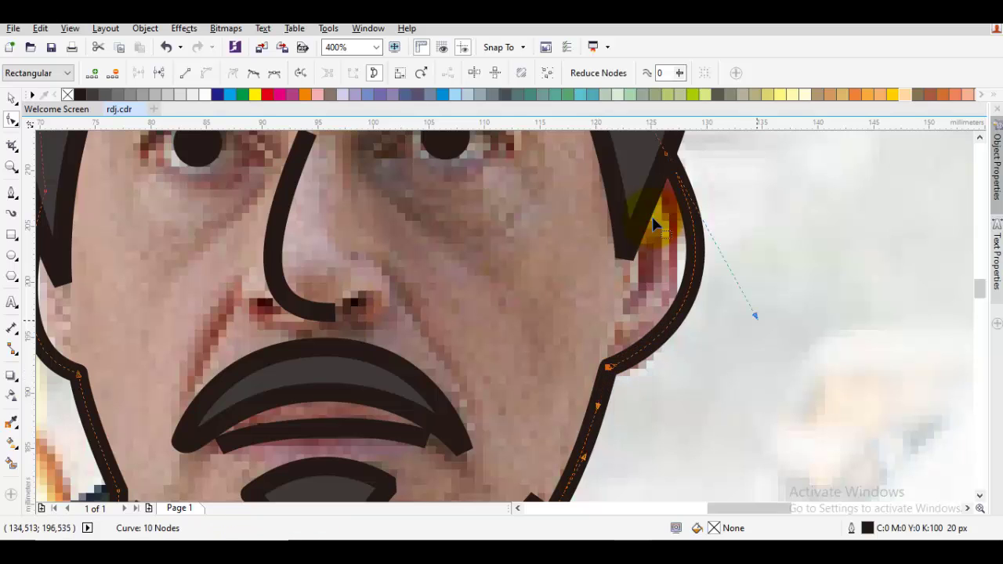
left_click_drag(655, 225, 657, 227)
Draw a small curved 20 px inner-ear line inside the right ear, starting under the sideburn, with the Pen tool.
key("F5")
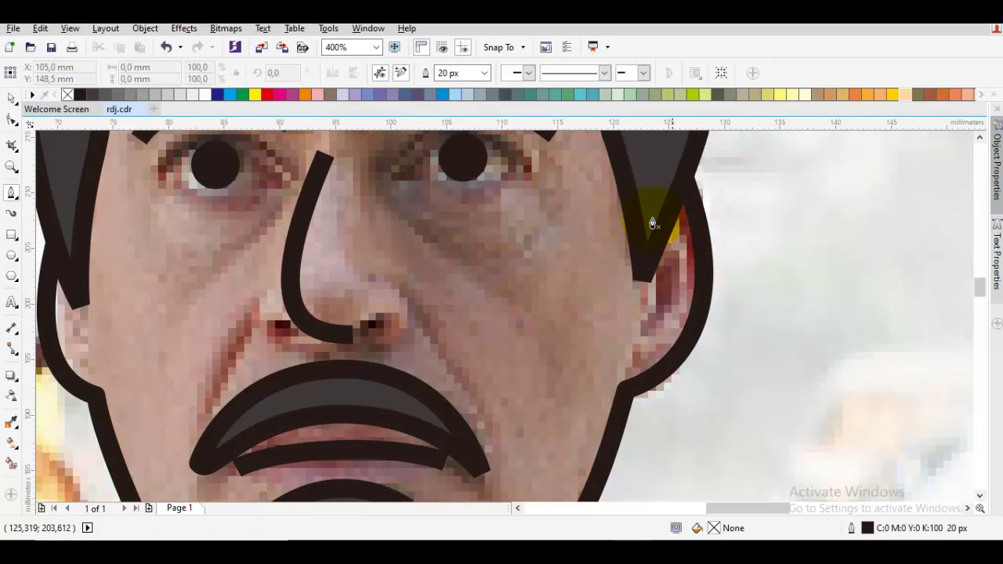
left_click_drag(643, 329, 698, 312)
left_click(652, 224)
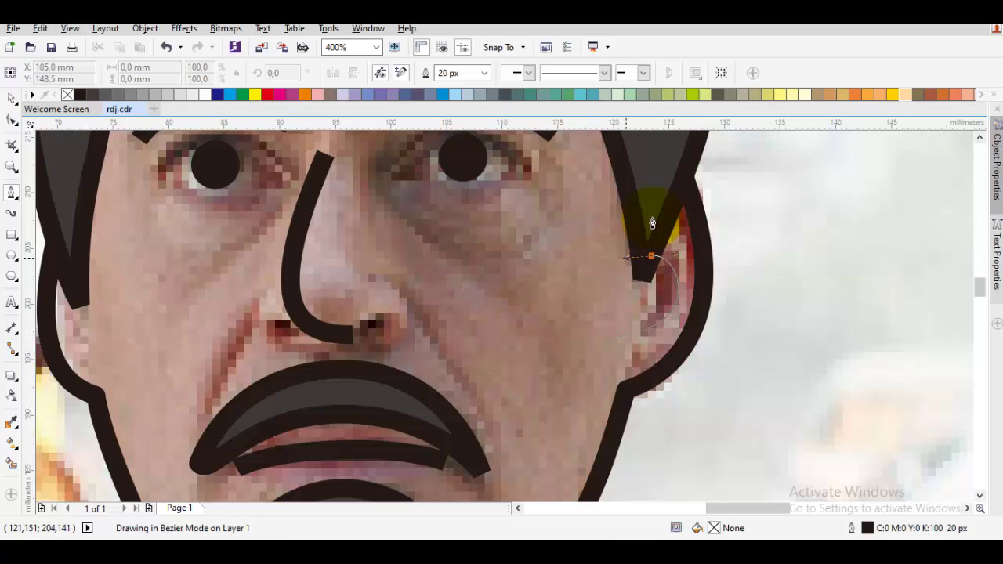
key("space")
scroll(652, 220, "down", 1)
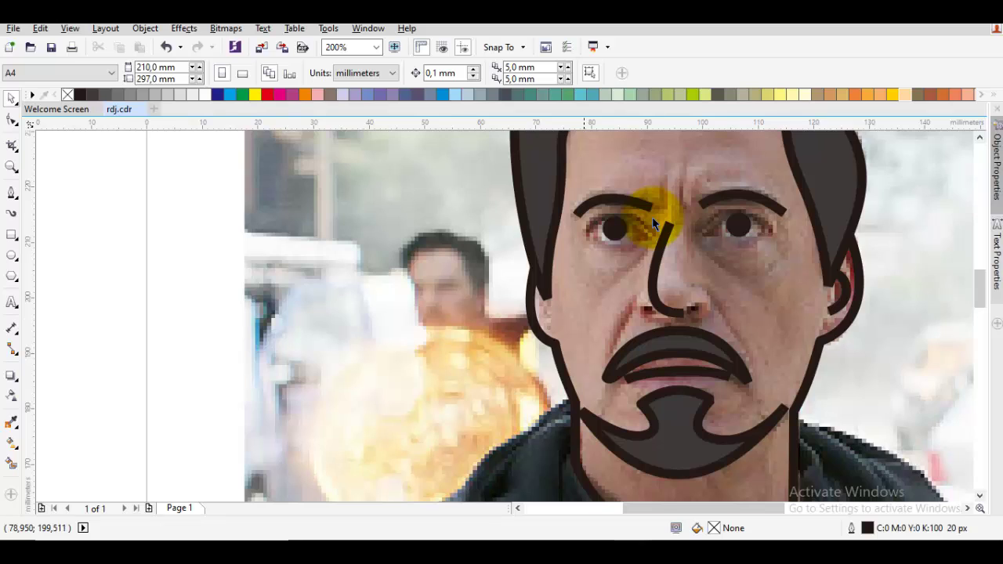
Draw a matching curved 20 px inner-ear line inside the left ear beside the sideburn tip with the Pen tool.
scroll(653, 223, "up", 2)
key("F5")
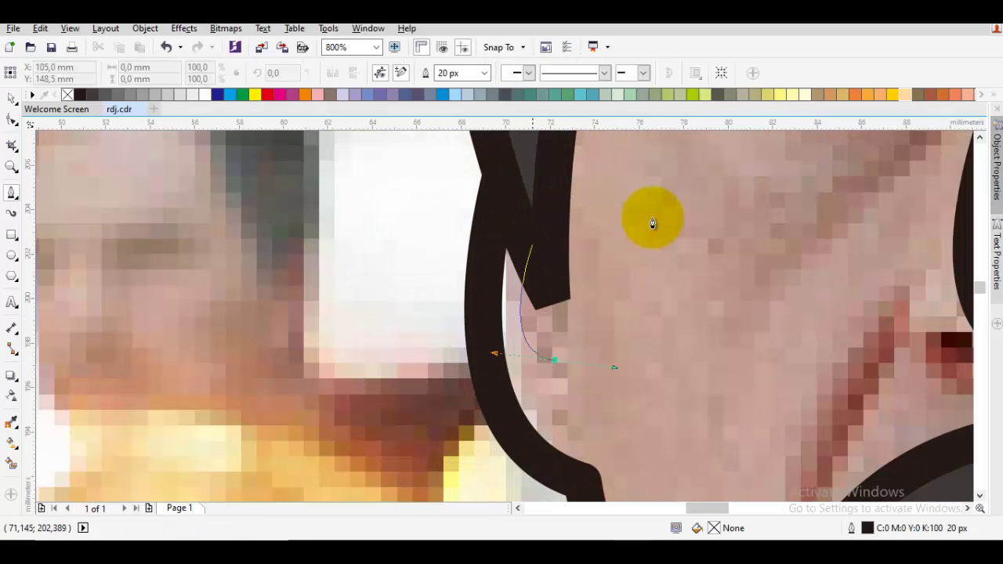
left_click_drag(540, 247, 577, 254)
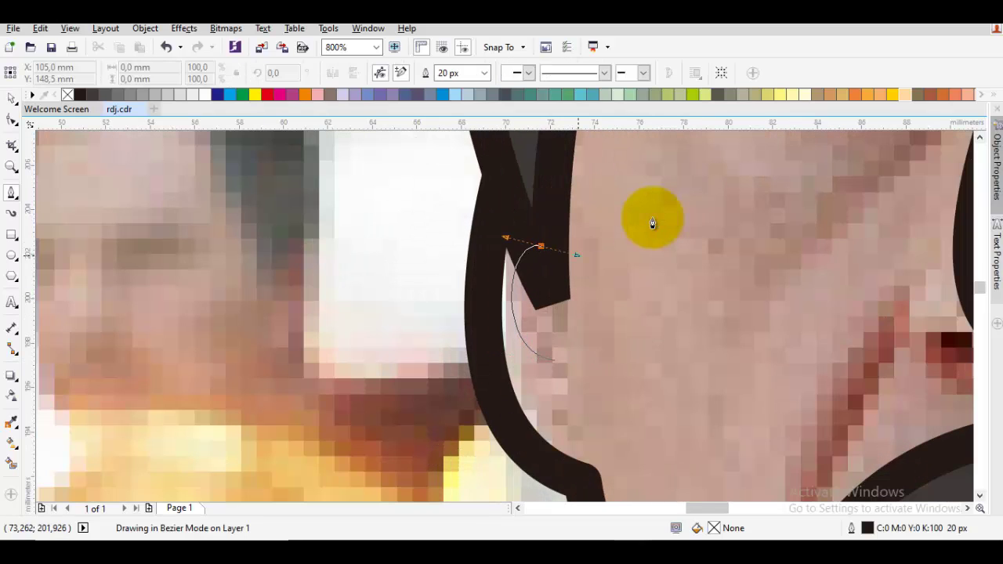
key("space")
key("Escape")
scroll(652, 223, "down", 1)
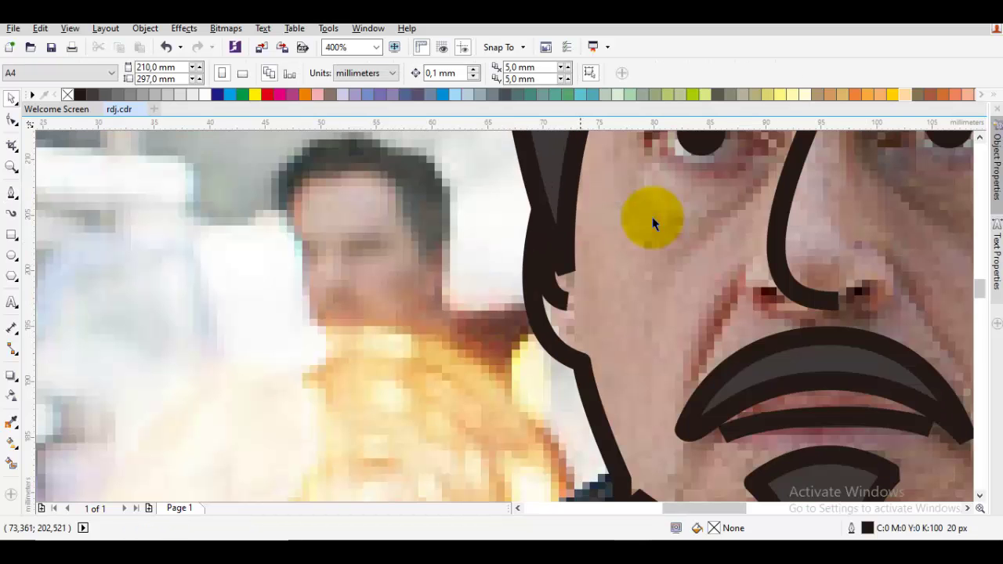
scroll(653, 224, "down", 2)
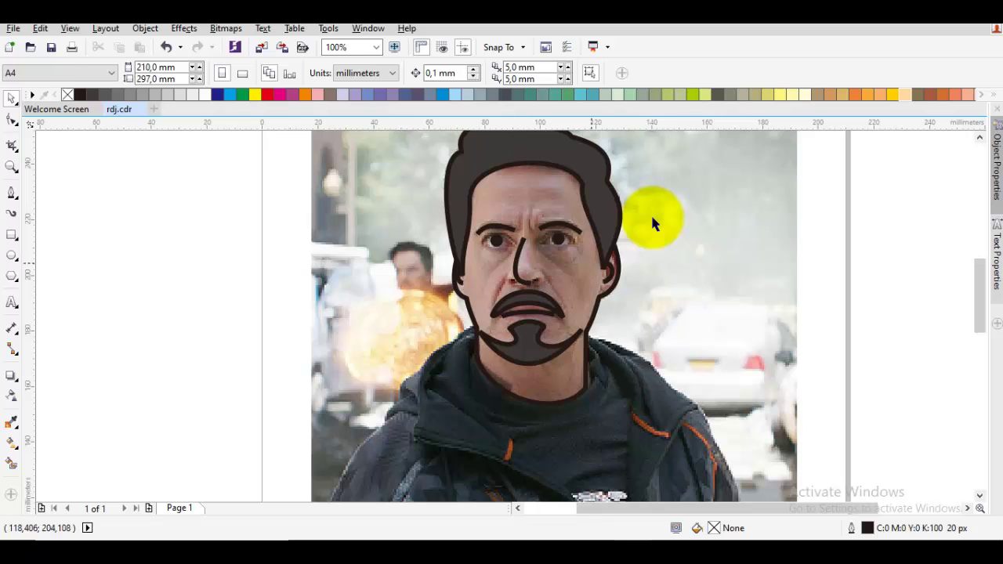
Fill the face shape, including the neck and ears, with a light pinkish-peach skin tone.
key("Tab")
left_click(905, 94)
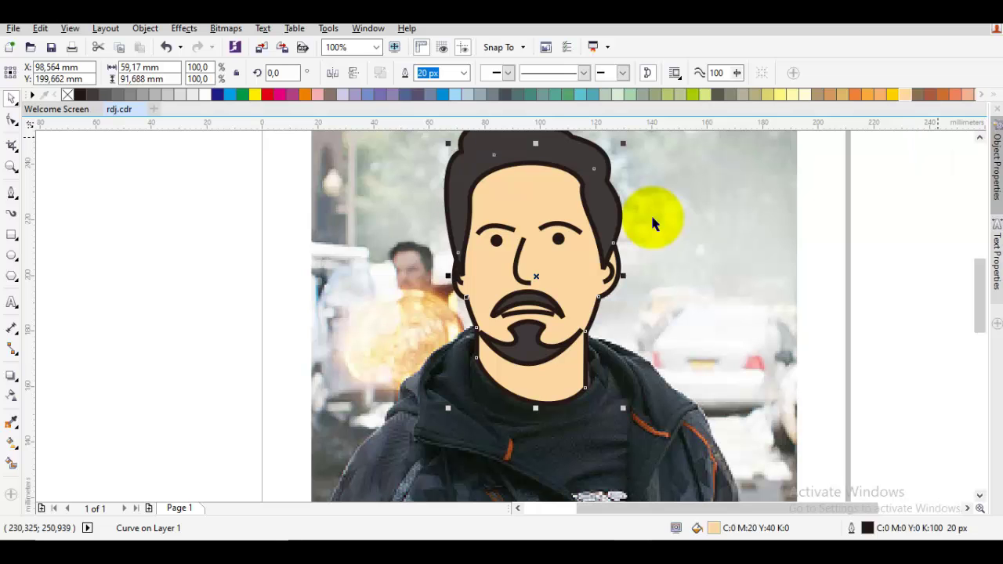
key("Escape")
Start a 20 px jacket outline with the Pen tool, curving from beside the jaw along the left edge of the hood.
key("F5")
scroll(653, 223, "up", 2)
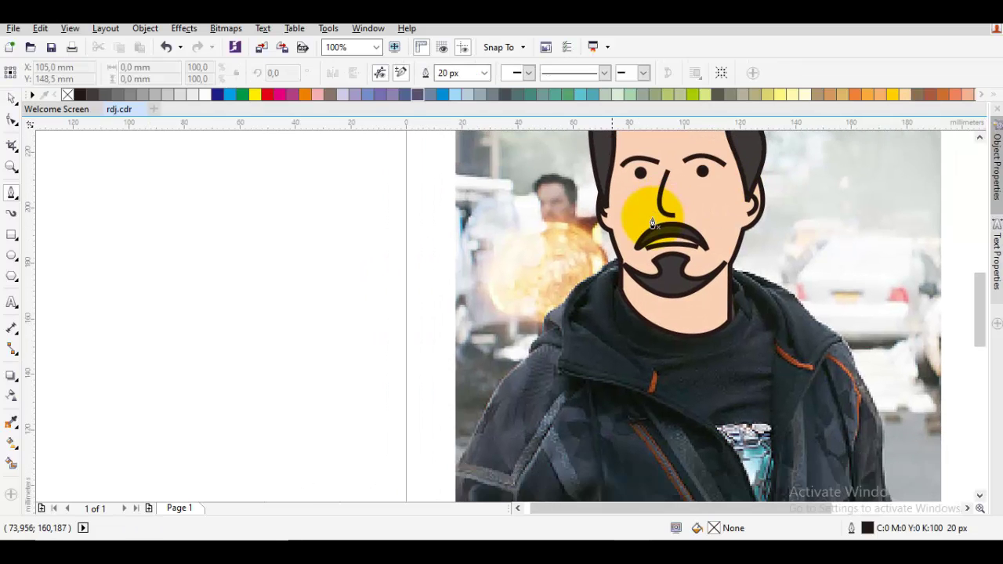
scroll(652, 224, "down", 2)
key("space")
scroll(653, 223, "up", 2)
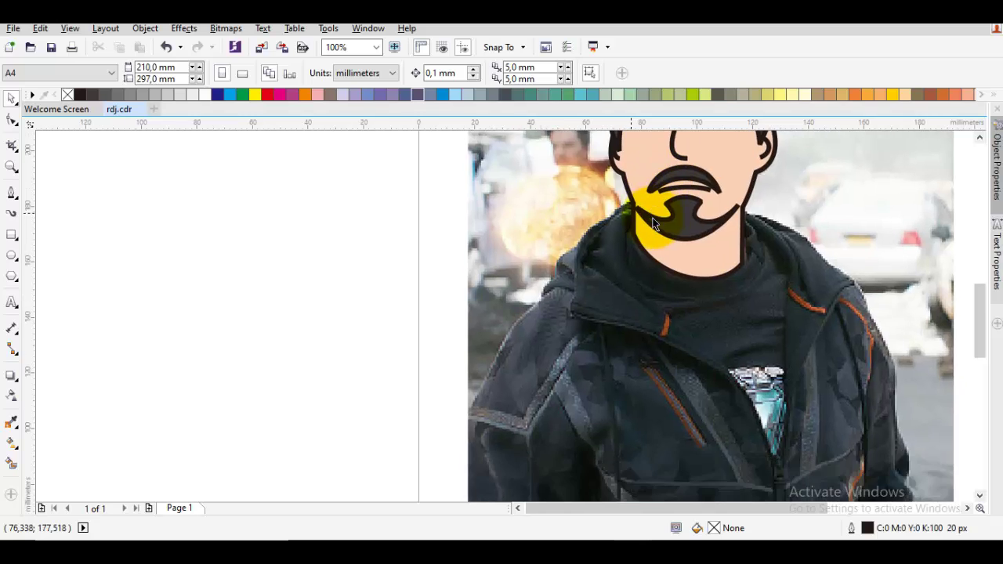
key("space")
left_click_drag(659, 185, 576, 179)
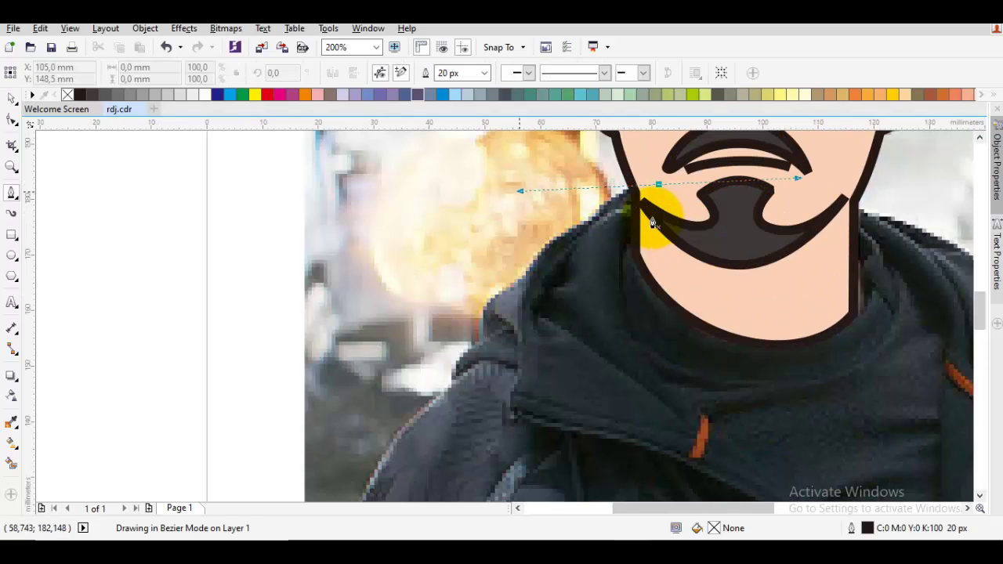
scroll(653, 224, "down", 1)
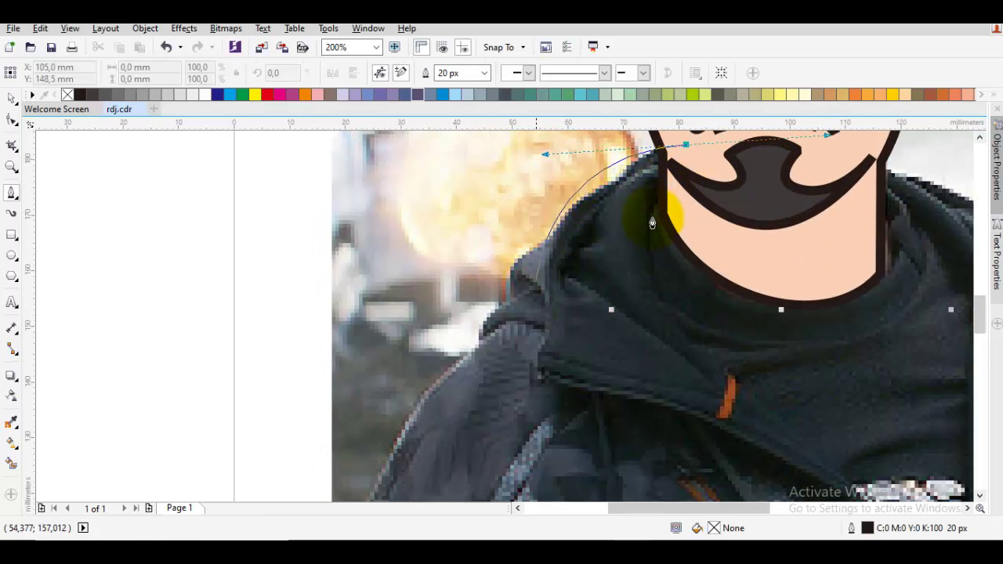
left_click(543, 240)
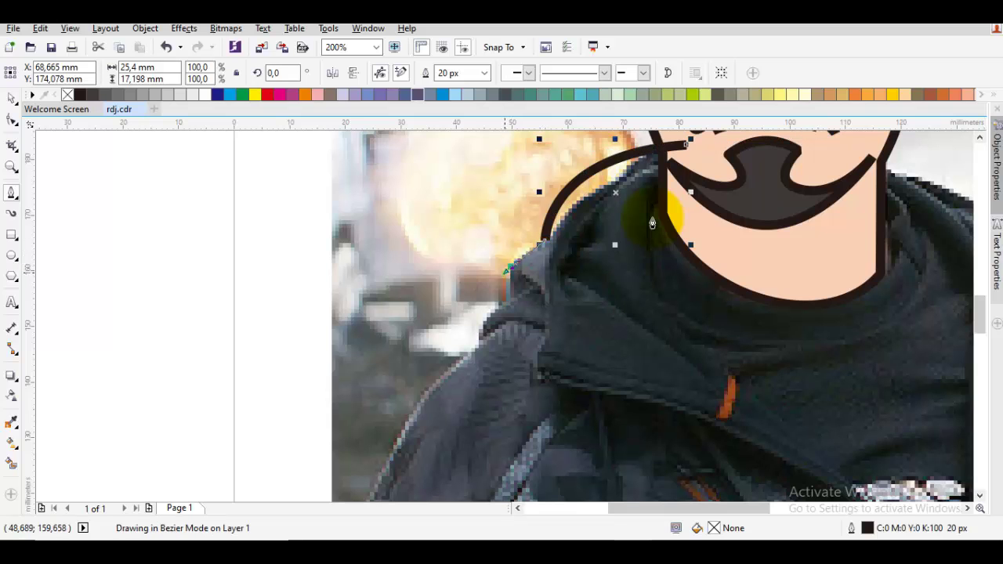
left_click(507, 270)
Continue the jacket outline down the left shoulder to the photo's edge and straight down along the sleeve.
scroll(653, 224, "down", 2)
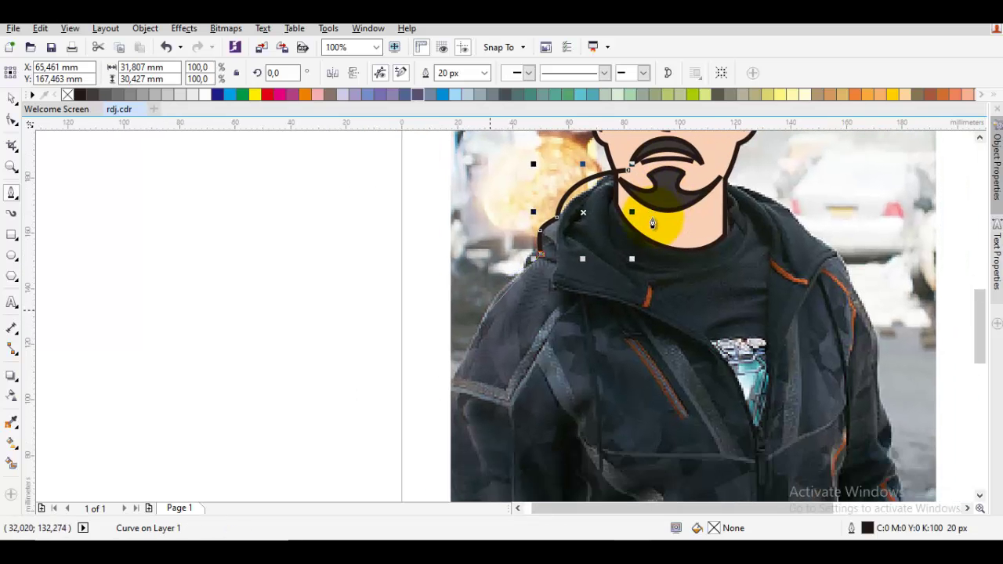
left_click(479, 319)
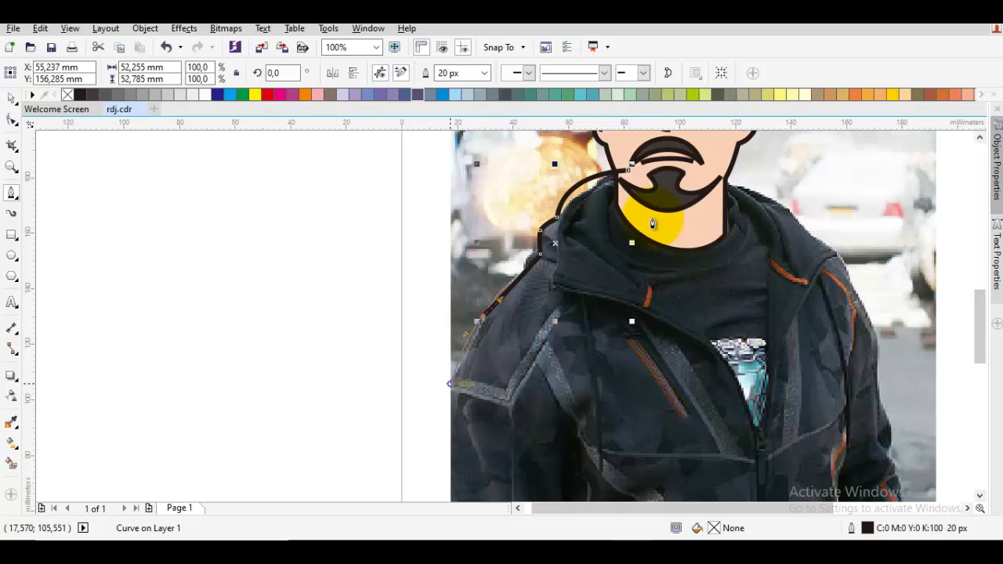
scroll(652, 223, "down", 3)
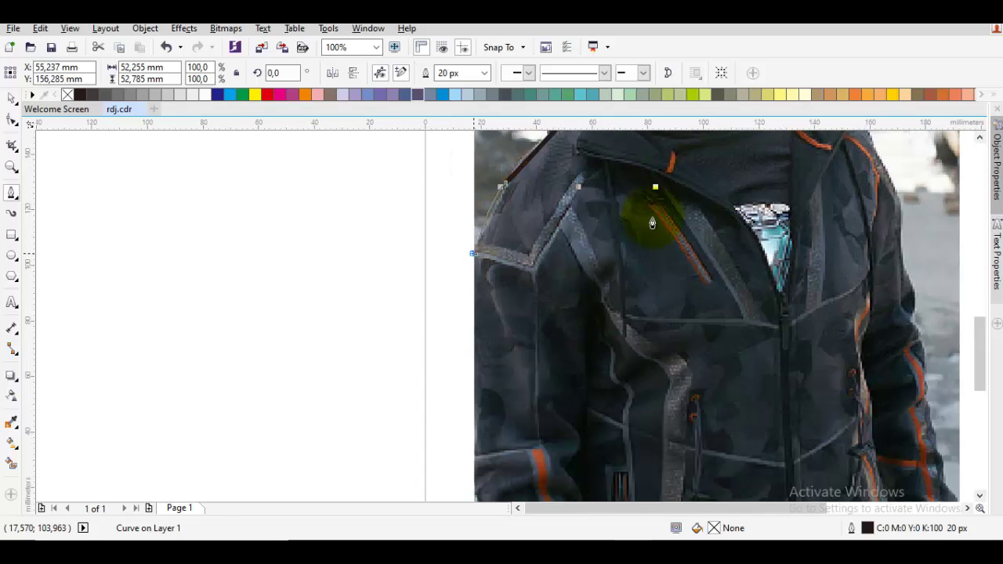
scroll(652, 223, "down", 2)
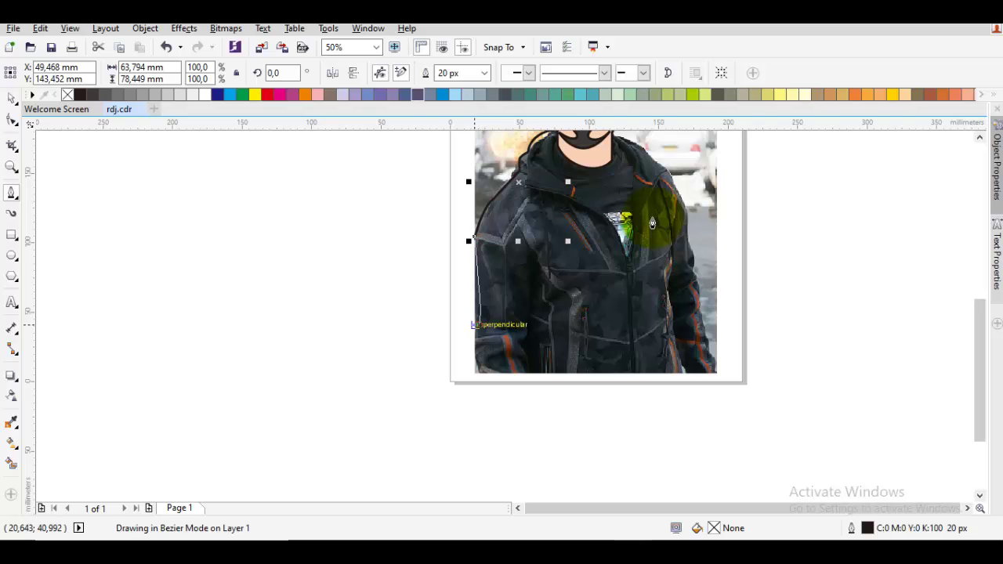
left_click(496, 324)
key("ctrl+z")
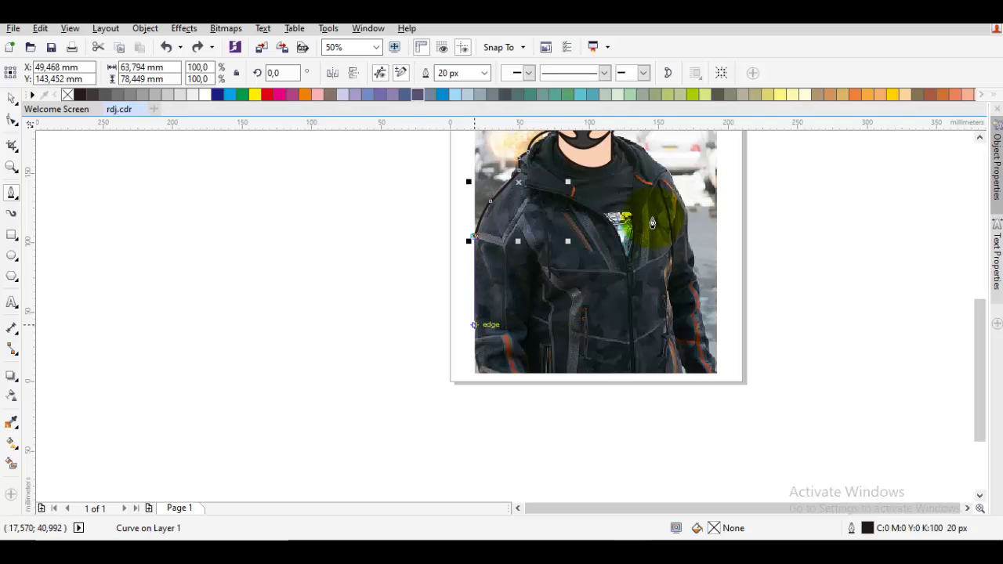
left_click(474, 321)
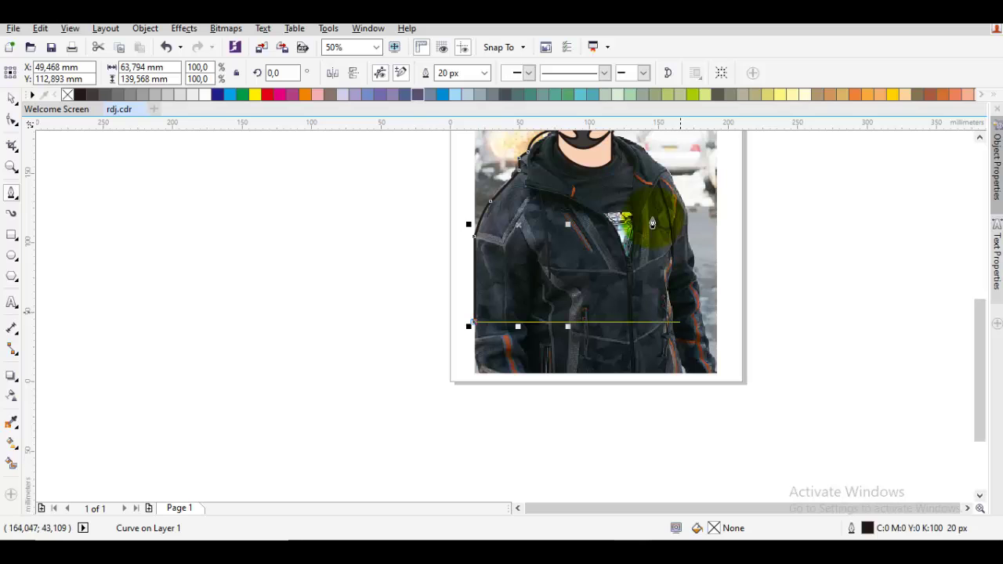
Run the jacket outline straight across the lower torso and up the outer edge of the right sleeve to the shoulder.
left_click(700, 323)
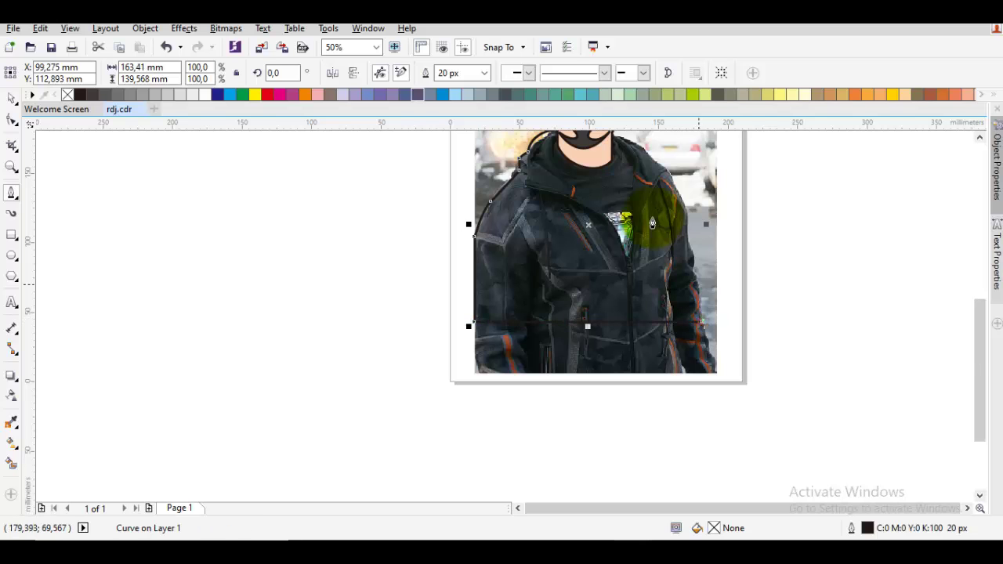
scroll(701, 322, "up", 1)
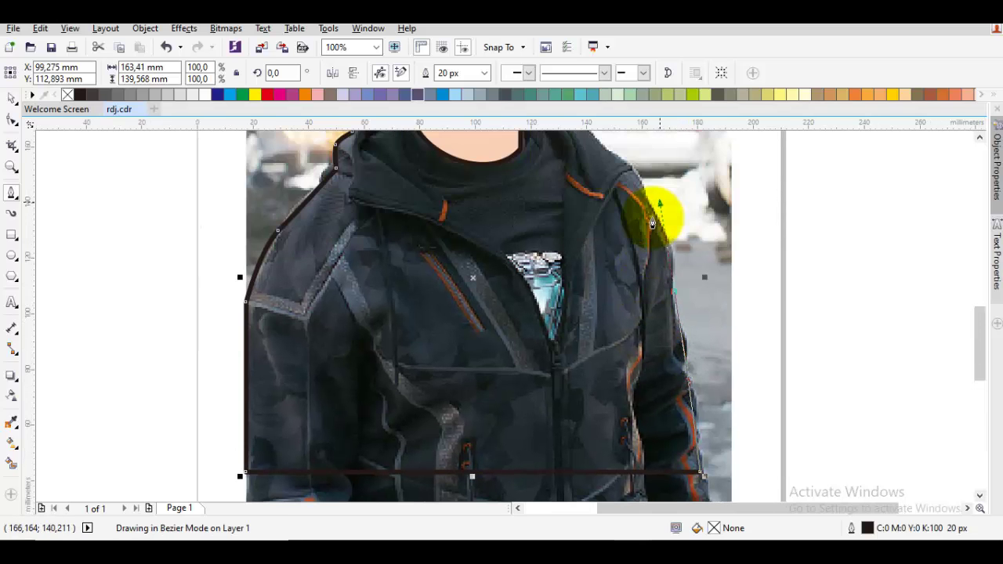
left_click(674, 292)
scroll(652, 223, "up", 1)
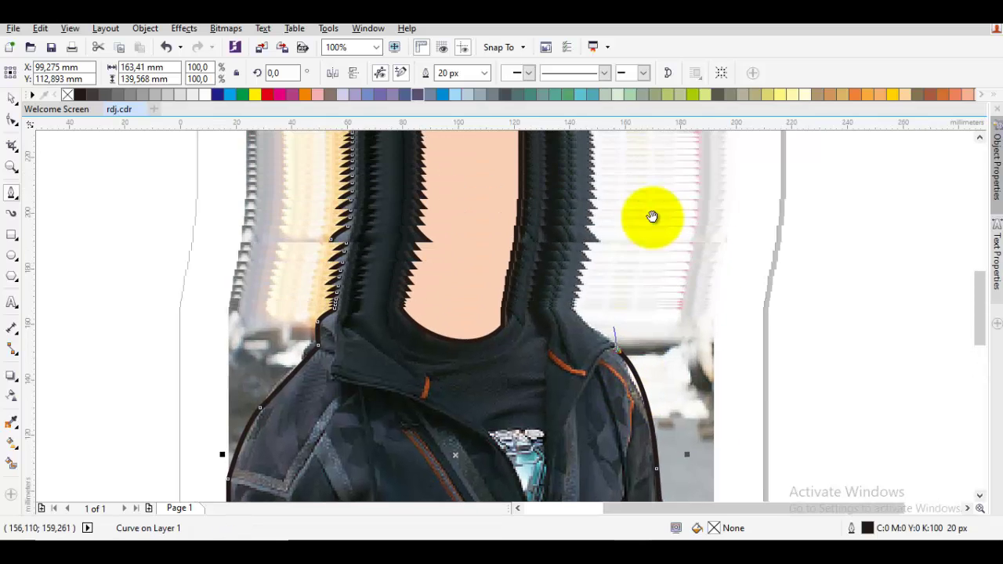
Trace the right shoulder and hood up to the neck and close the jacket outline at its starting point over the chin.
left_click_drag(554, 297, 509, 240)
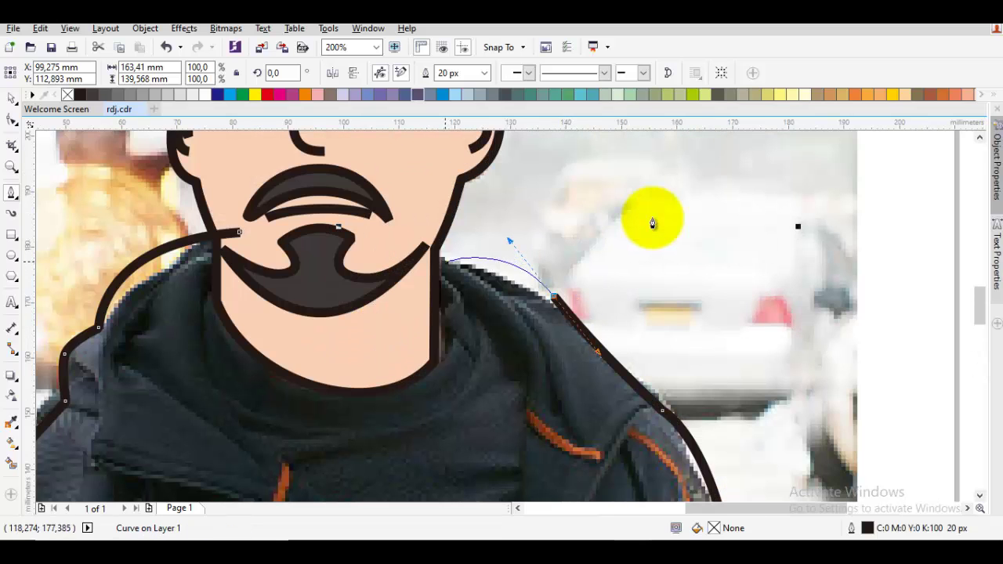
key("ctrl+z")
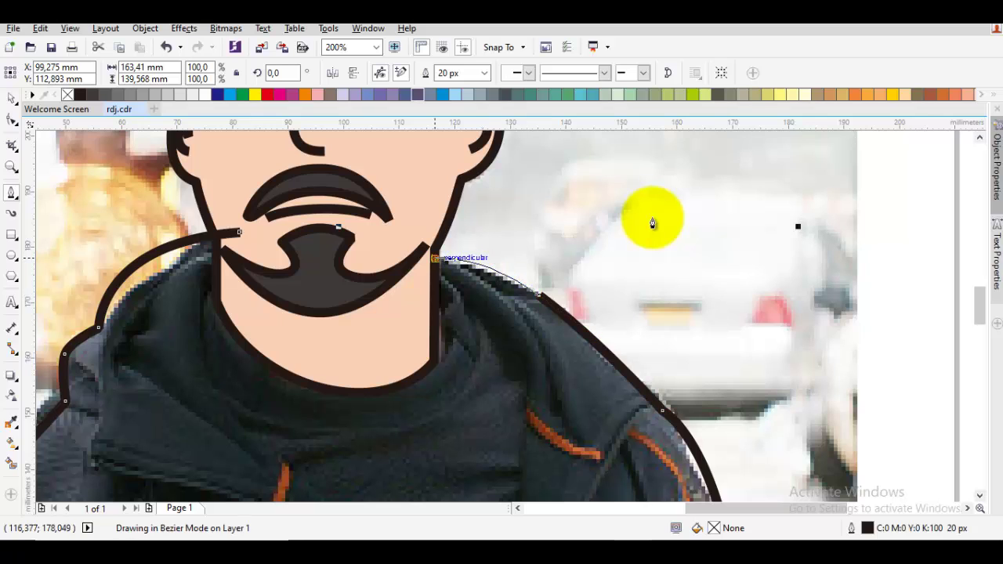
left_click_drag(239, 232, 98, 241)
Change the stacking order so the closed jacket outline lies behind the face shape.
scroll(653, 224, "down", 1)
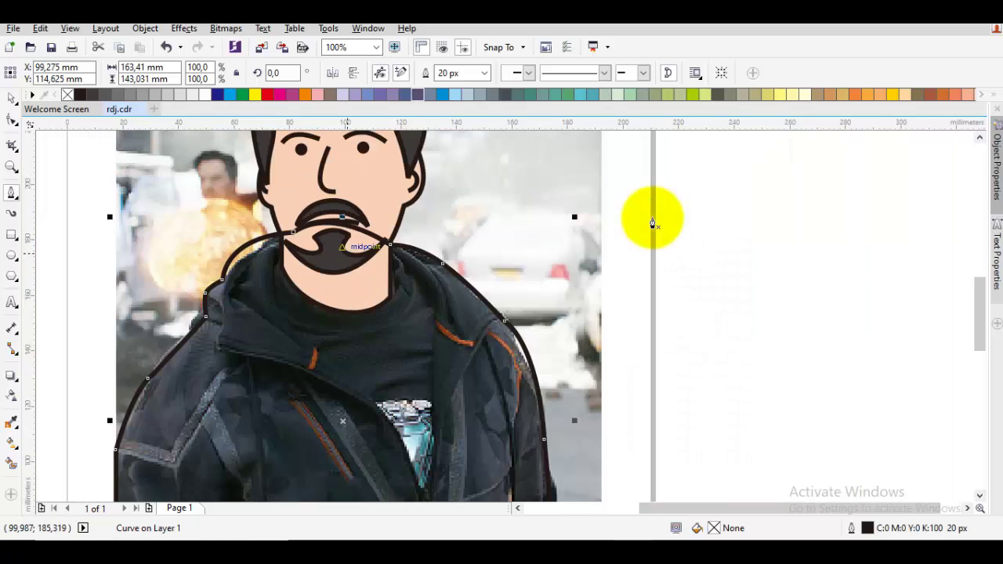
right_click(405, 158)
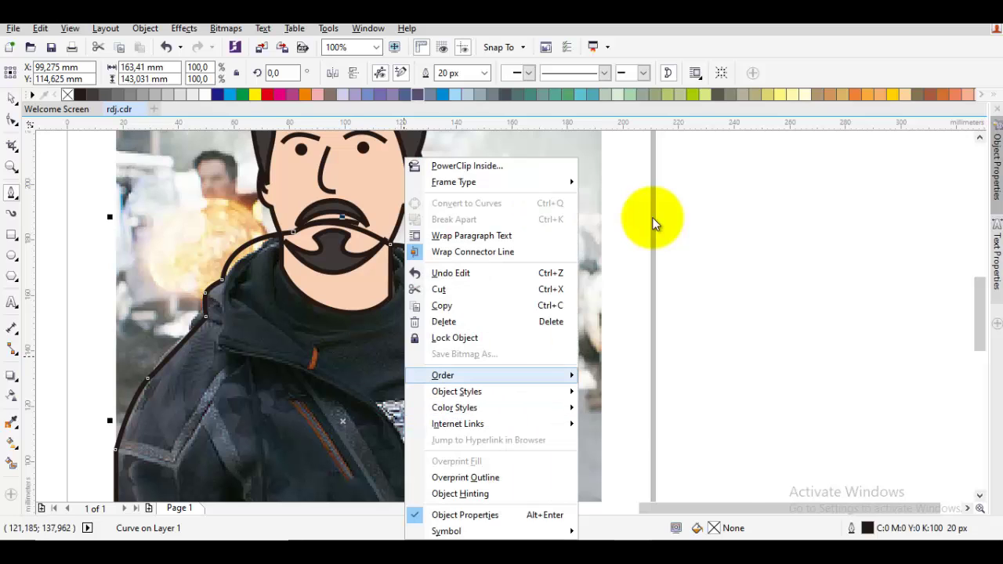
mouse_move(471, 376)
left_click(629, 484)
left_click(653, 217)
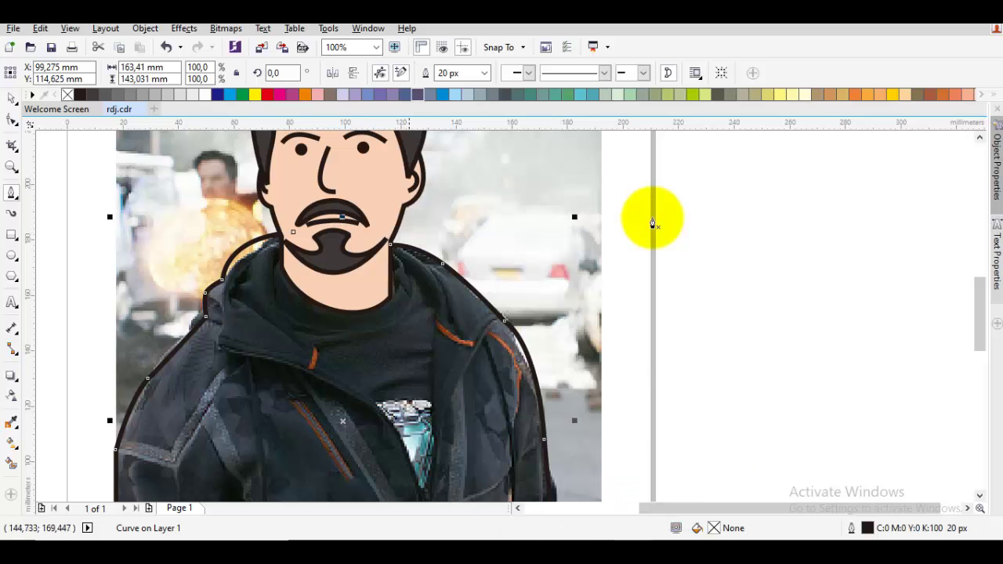
Delete the extra node on the jacket's left collar bump and reshape the left hood curve to follow the photographed hood more closely.
key("F10")
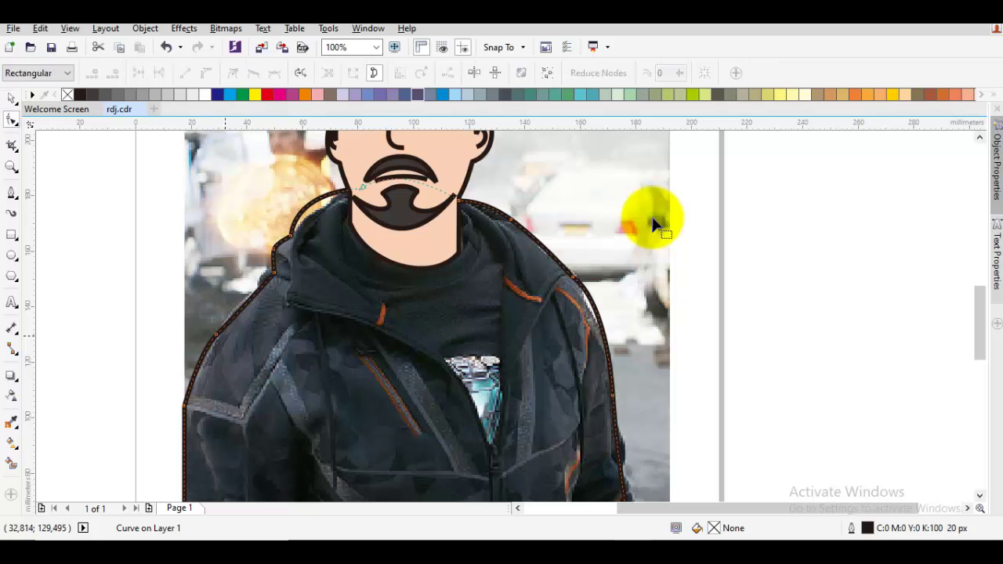
key("F5")
scroll(649, 212, "up", 2)
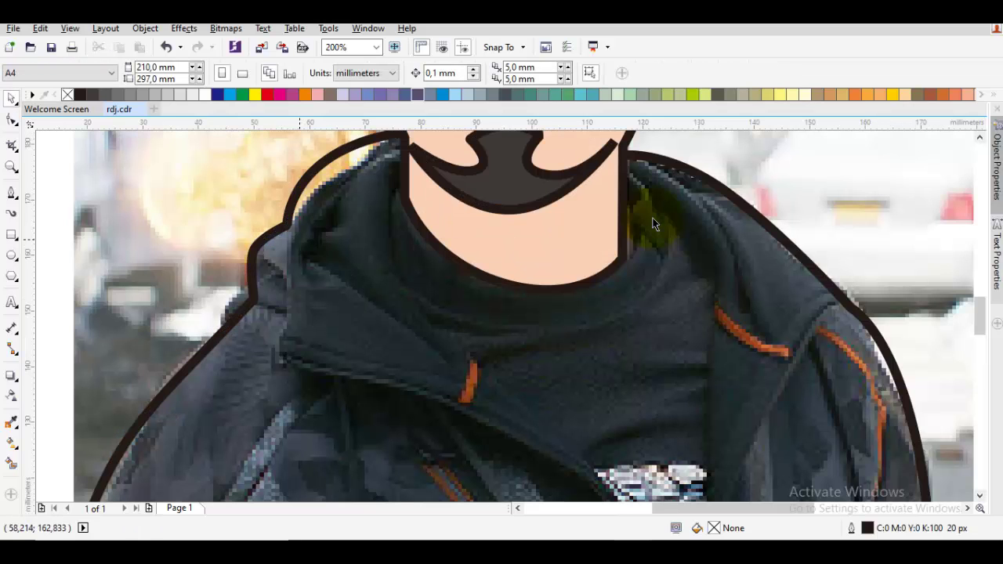
scroll(653, 224, "up", 1)
key("F10")
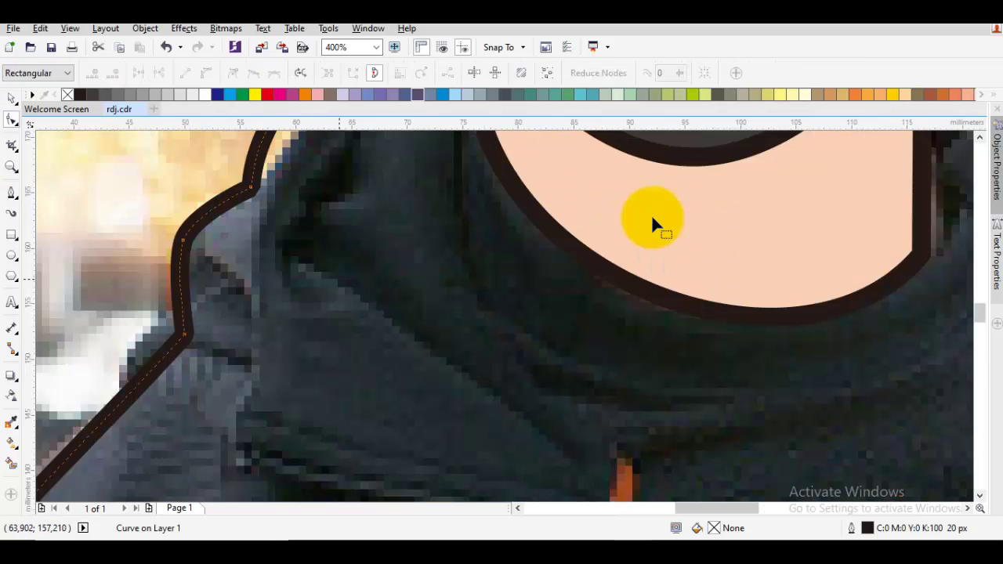
scroll(652, 217, "down", 2)
scroll(652, 217, "up", 1)
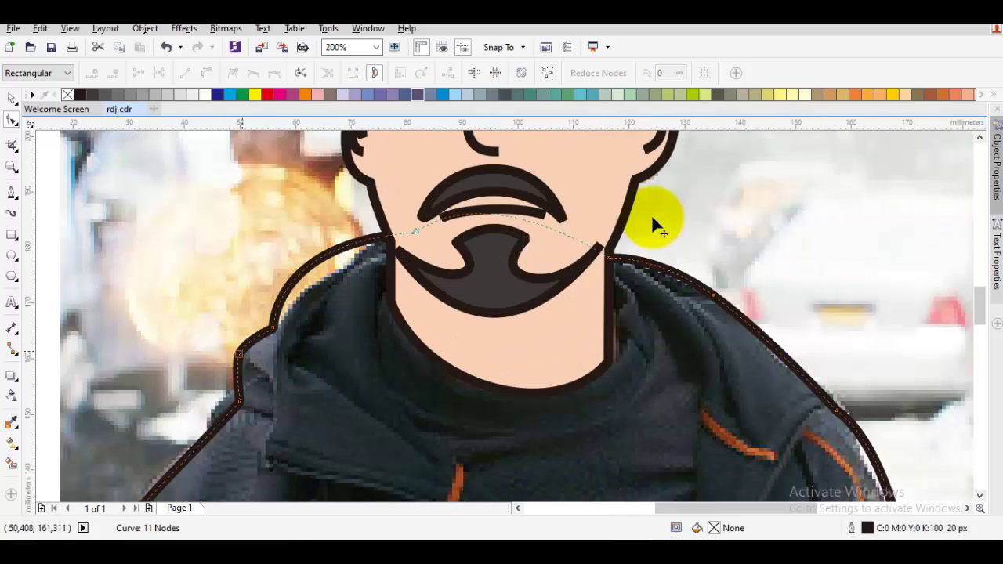
key("Delete")
key("Tab")
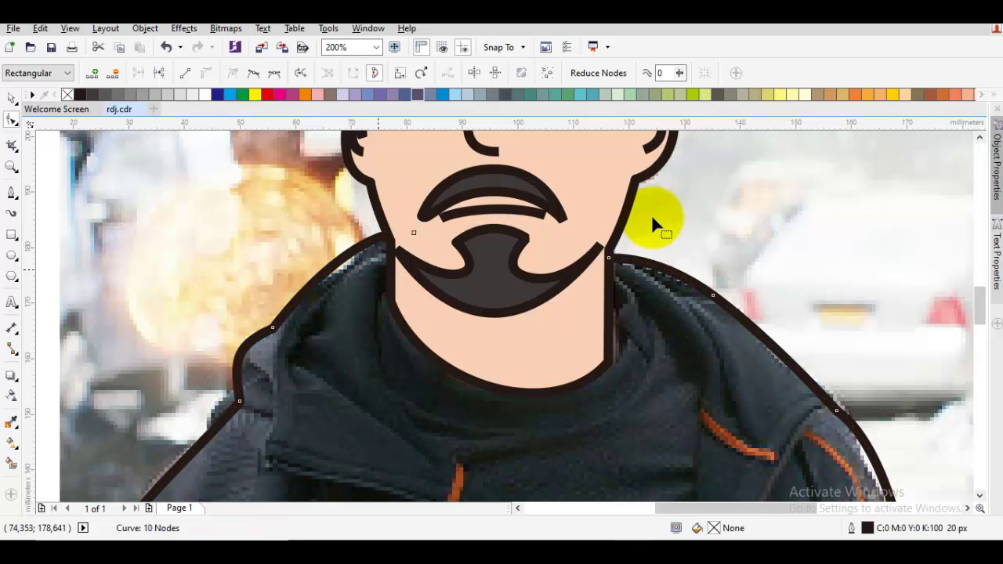
key("space")
key("Escape")
Draw a 20 px line from the neck's left side along the left lapel to the zip and straight down to the jacket's lower edge.
key("F5")
left_click(652, 218)
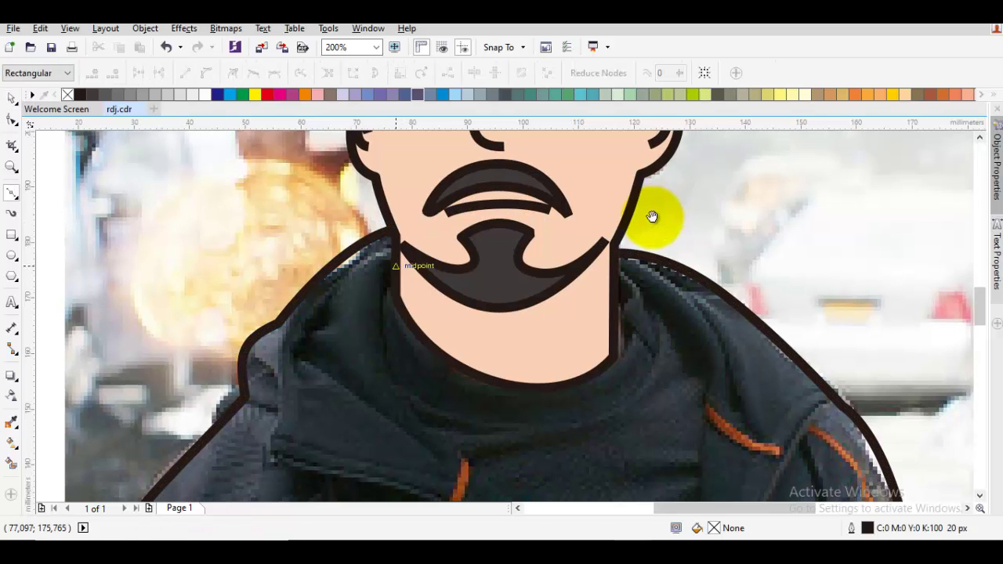
scroll(652, 217, "down", 1)
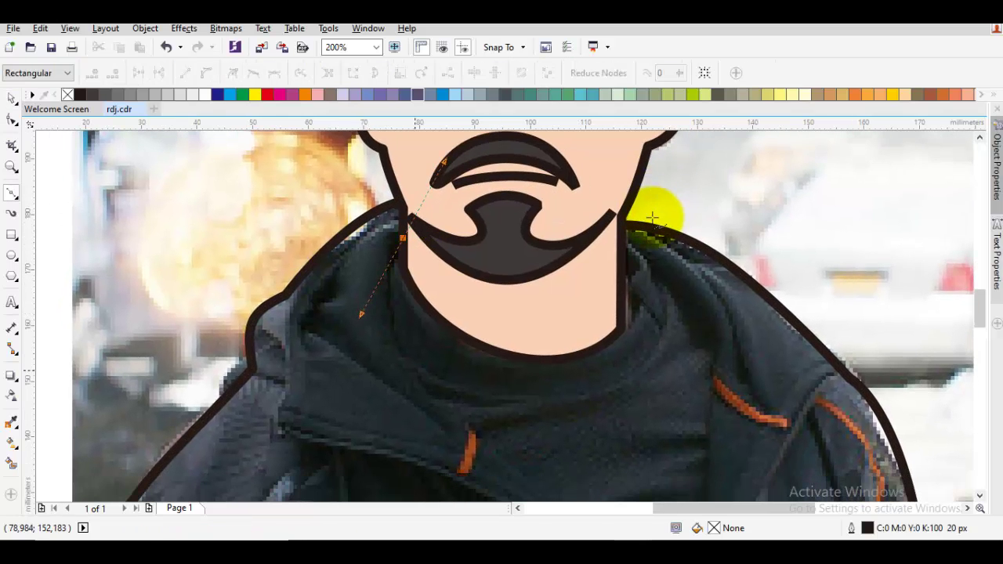
scroll(652, 217, "down", 5)
key("space")
scroll(652, 218, "down", 1)
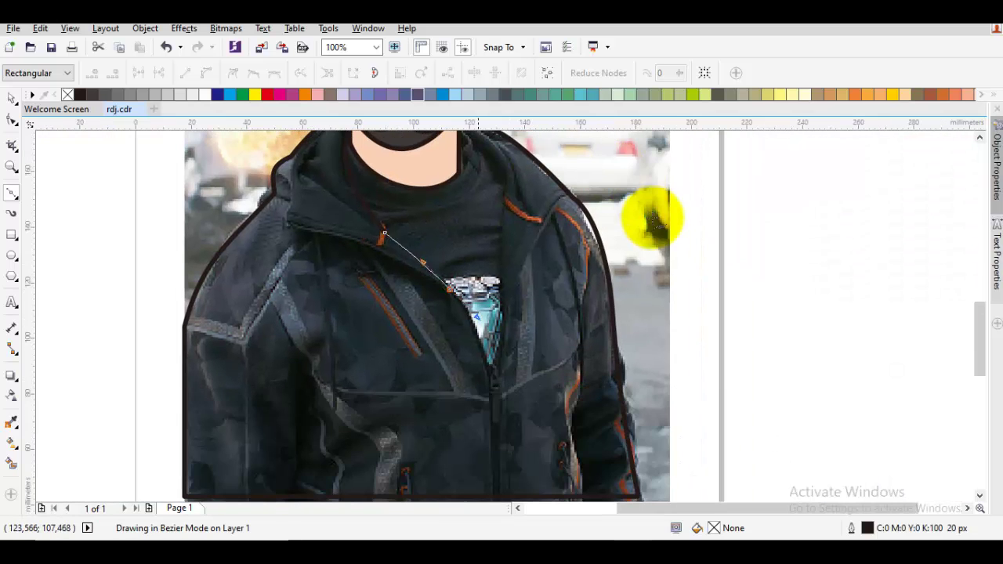
scroll(652, 218, "down", 5)
left_click(488, 229)
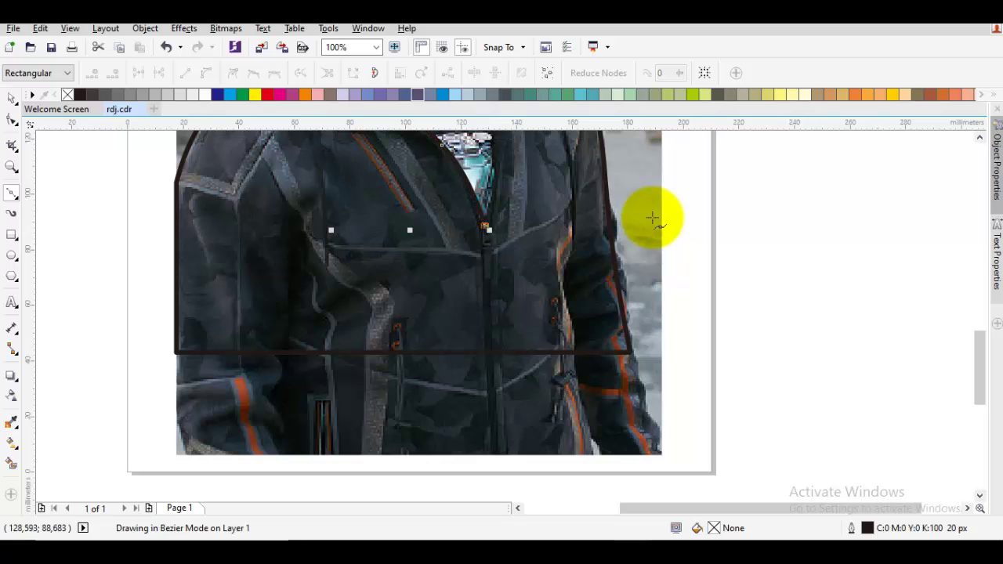
scroll(652, 218, "up", 5)
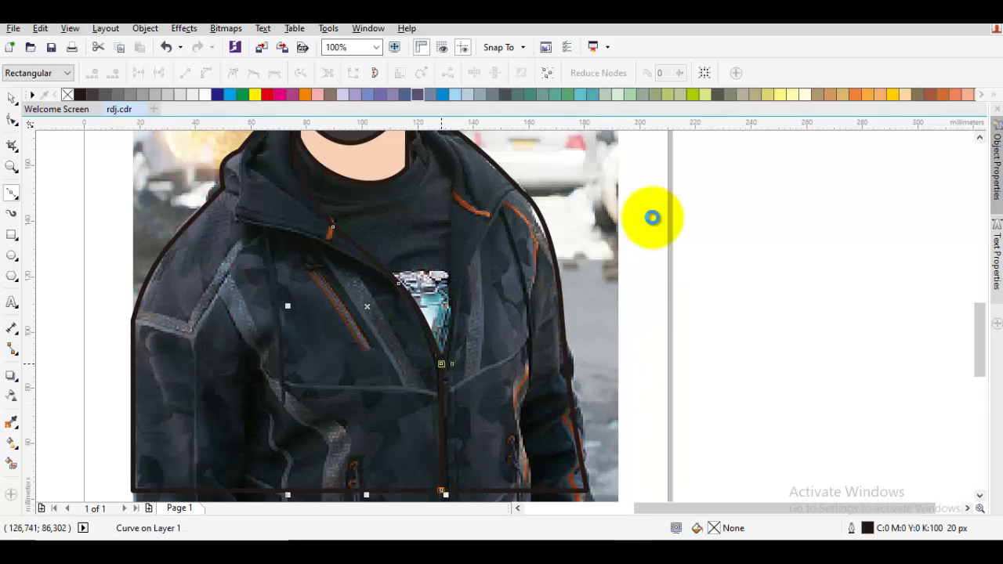
key("space")
scroll(652, 224, "up", 2)
key("space")
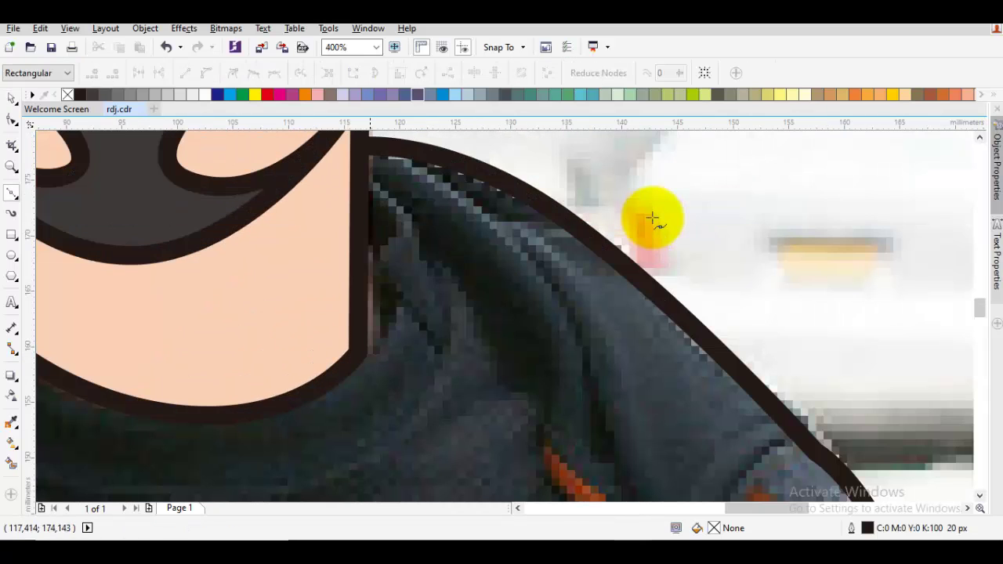
left_click(355, 176)
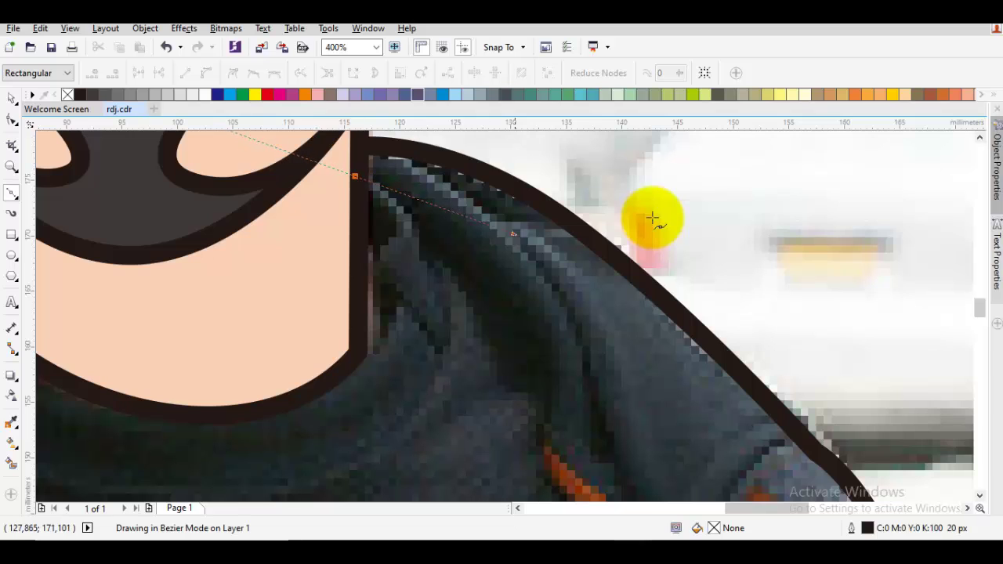
key("ctrl+z")
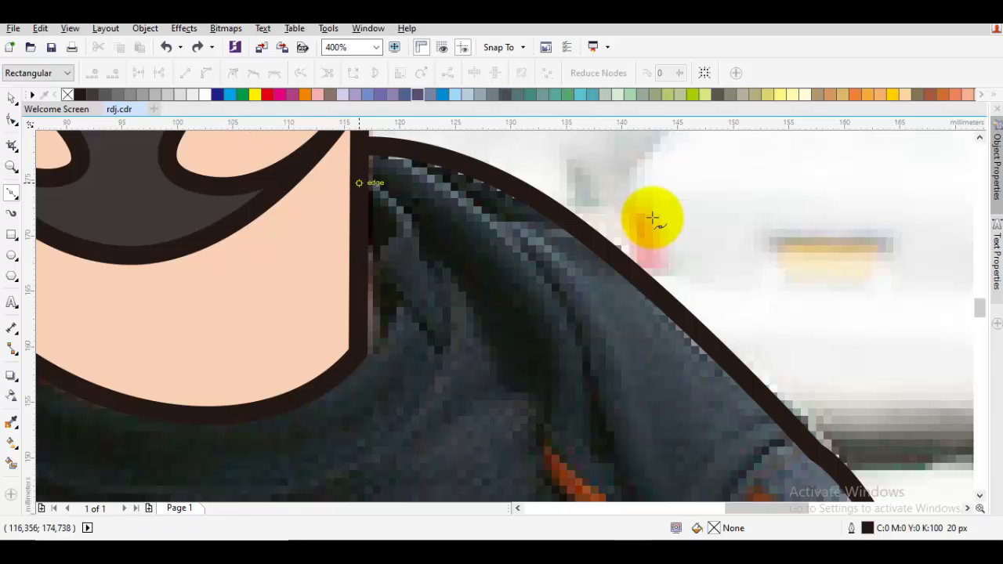
Draw a 20 px curve from the neck's right side along the right lapel and down the shirt's edge to the zip.
scroll(653, 218, "down", 2)
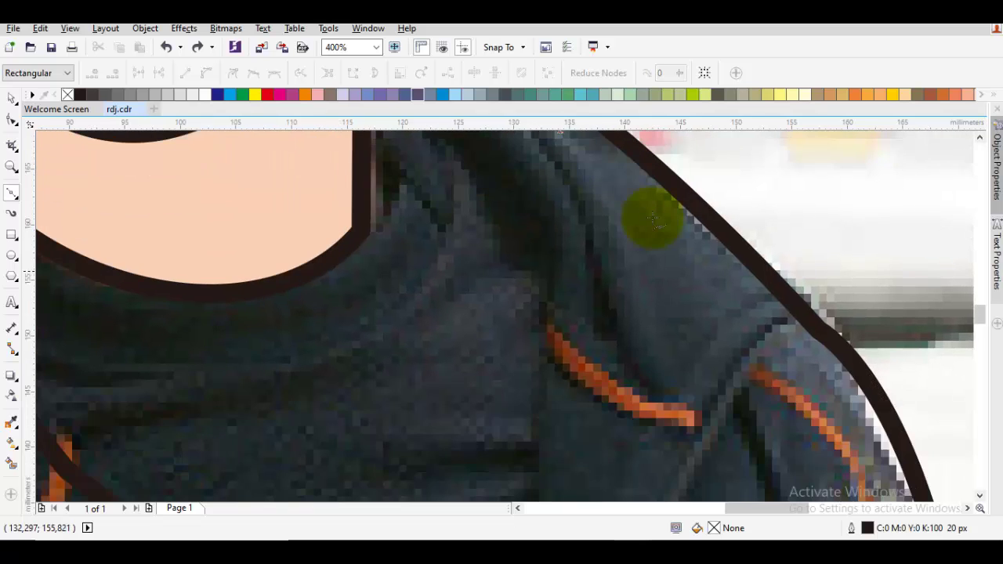
key("ctrl+shift+z")
scroll(653, 218, "up", 2)
scroll(653, 218, "down", 1)
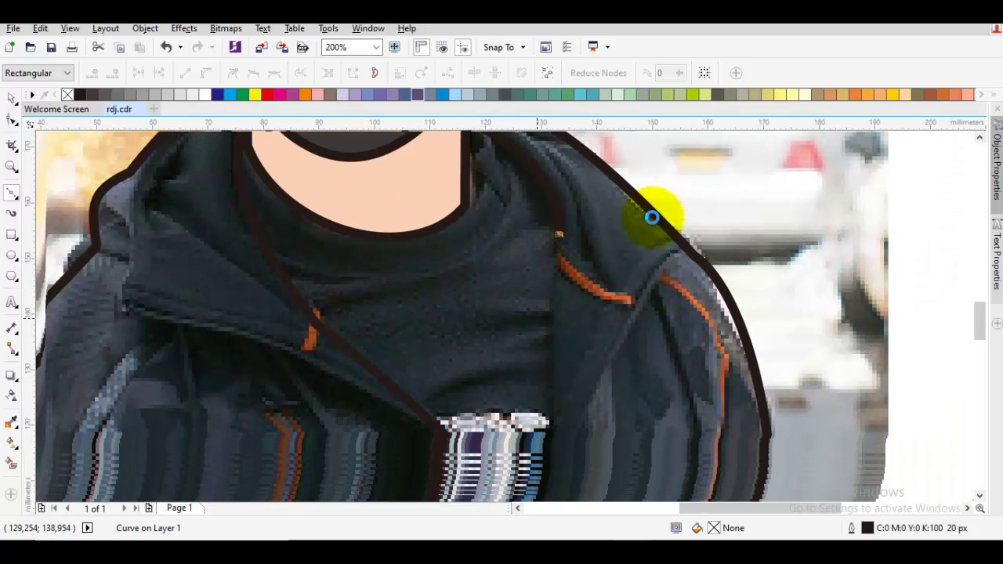
scroll(652, 219, "down", 1)
left_click_drag(563, 322, 566, 419)
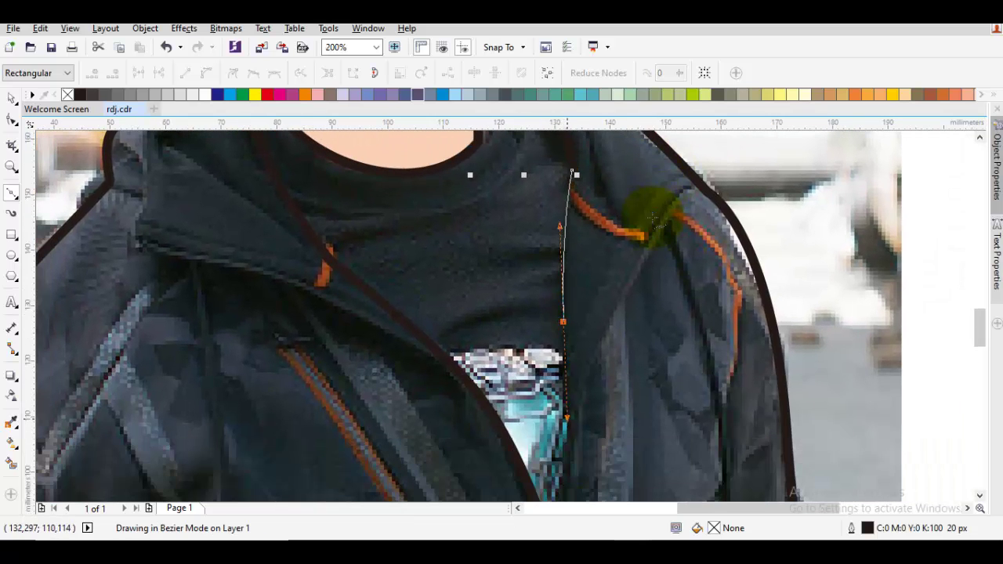
scroll(653, 218, "down", 3)
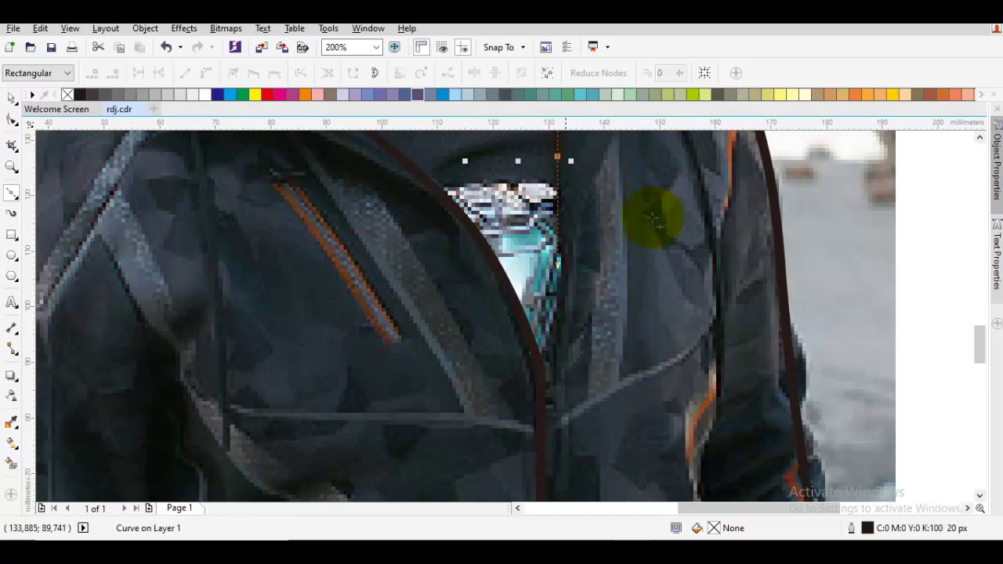
key("space")
key("Escape")
scroll(653, 219, "down", 1)
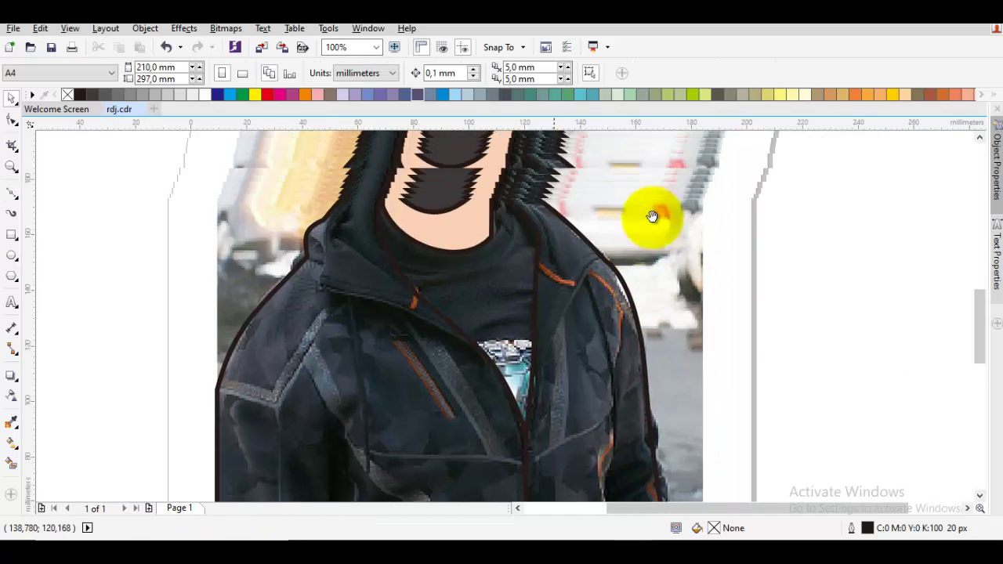
Draw a curve from the right shoulder outline down along the outer edge of the right collar to the zip.
scroll(653, 220, "up", 1)
key("space")
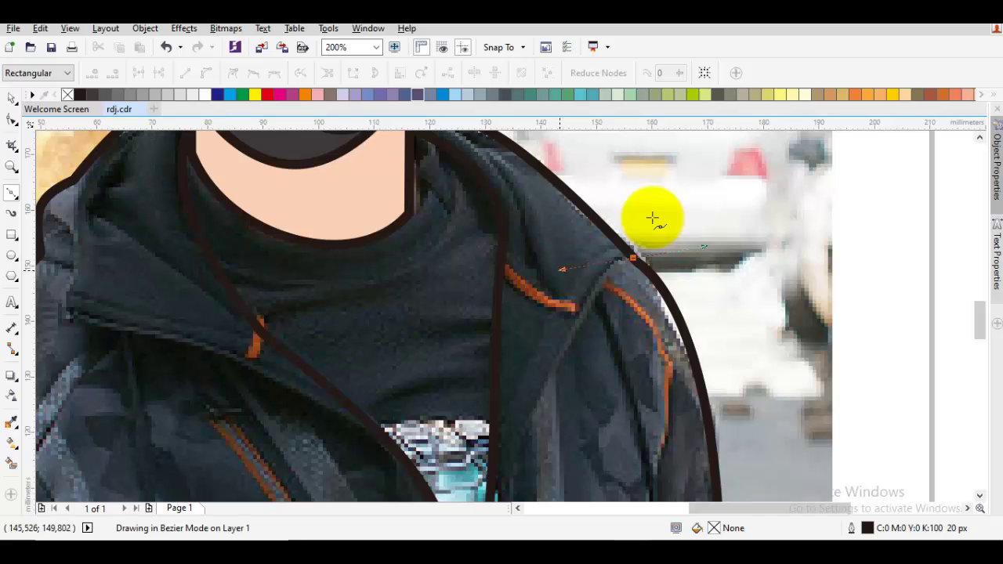
scroll(653, 219, "down", 2)
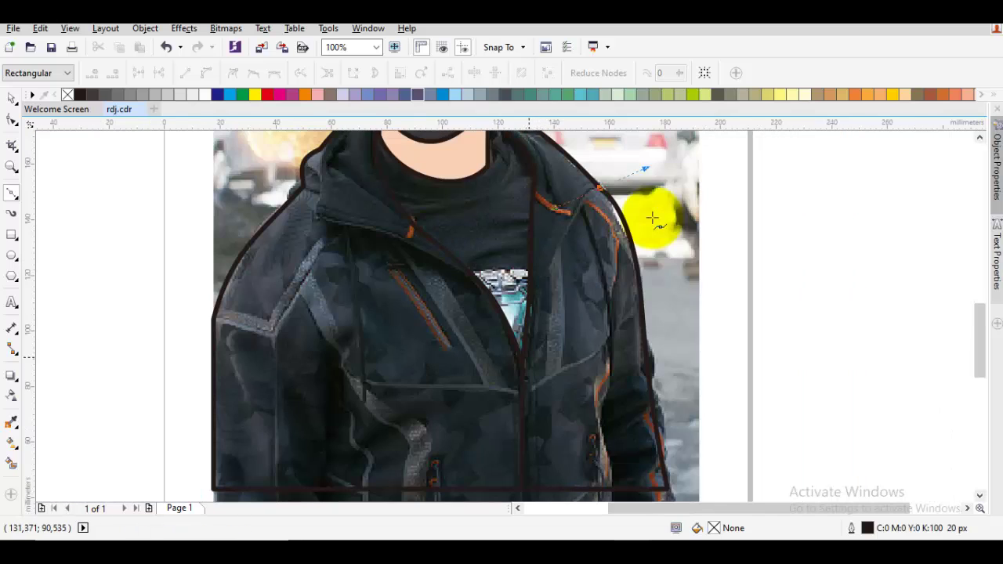
key("space")
key("Left")
key("Left")
key("Left")
key("Up")
key("Up")
key("Up")
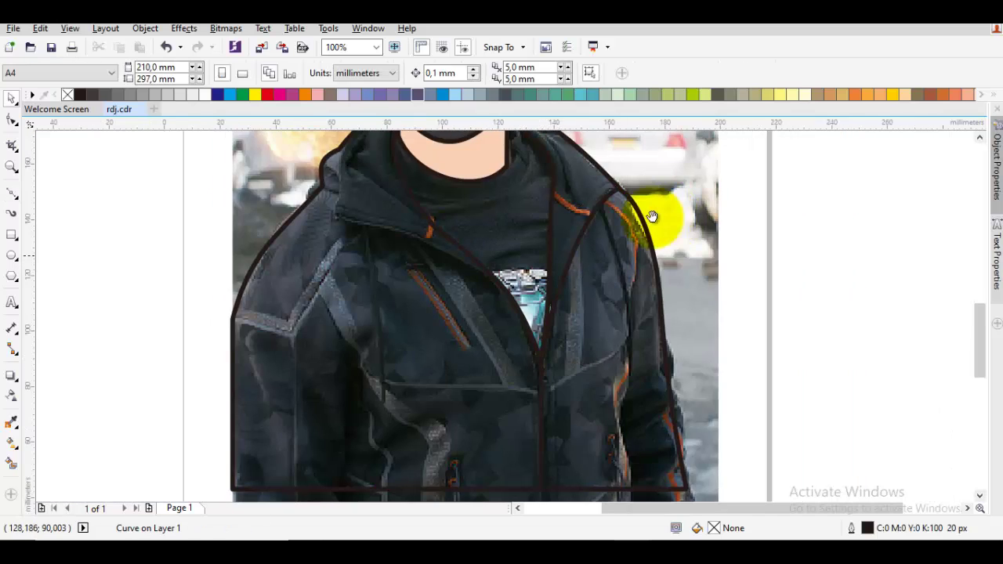
Trace the left hood edge from the jacket outline down to the collar corner and along the collar's lower edge to the lapel.
key("space")
scroll(653, 218, "up", 1)
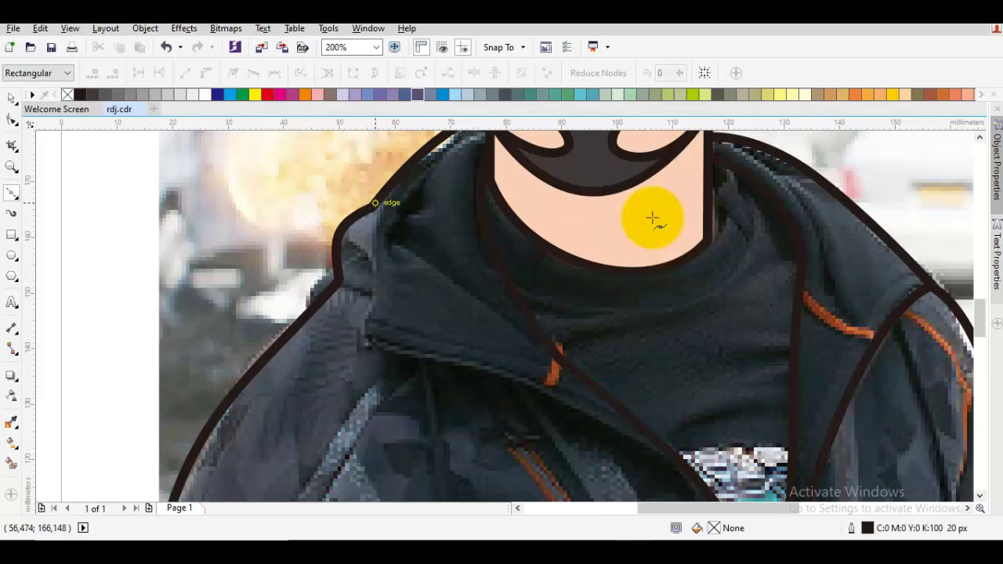
left_click_drag(372, 207, 374, 161)
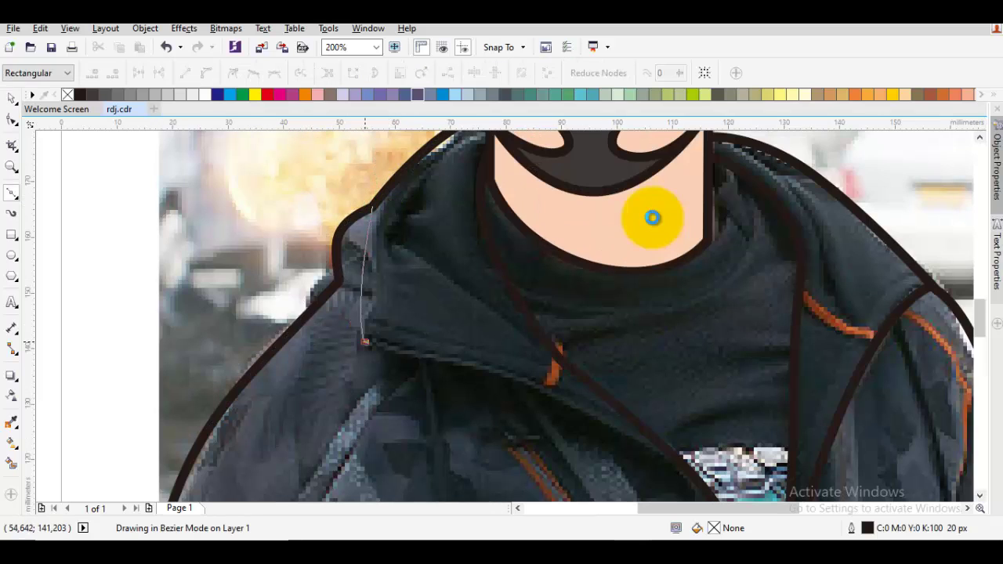
key("Escape")
scroll(654, 219, "down", 1)
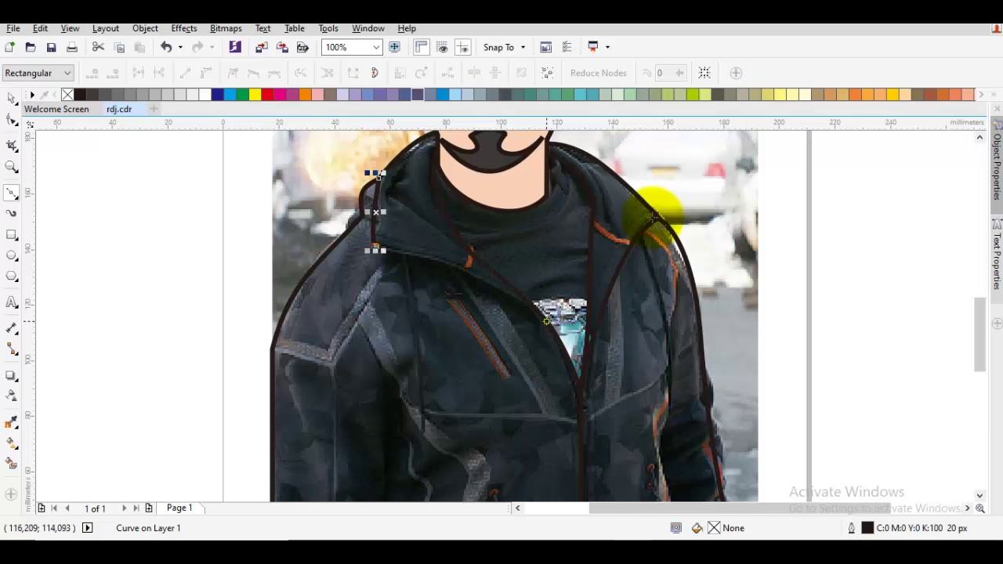
key("space")
scroll(652, 218, "down", 2)
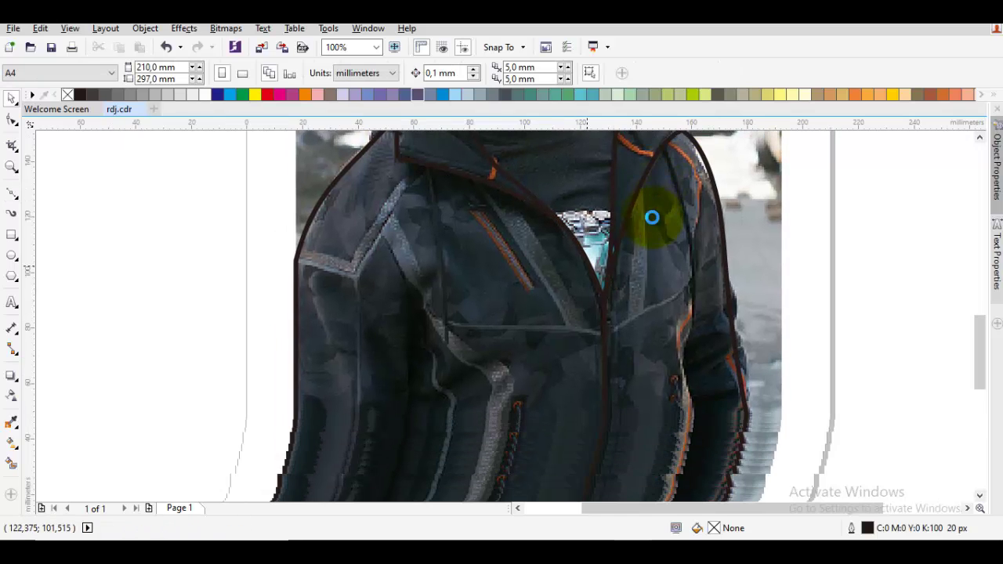
Draw the left sleeve's inner line from below the armpit down to the jacket's lower edge.
key("space")
left_click(412, 278)
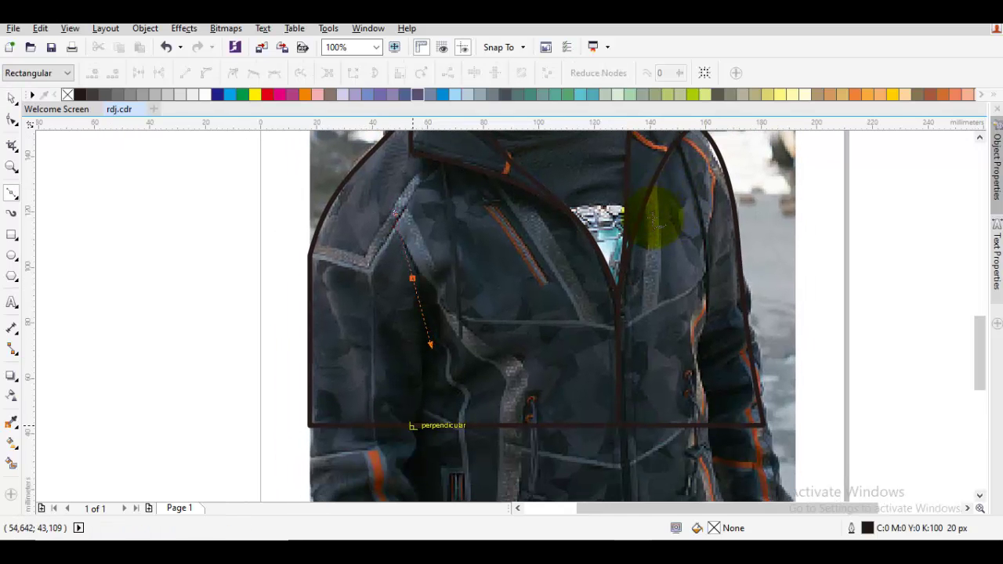
left_click(413, 425)
key("Escape")
key("space")
Draw the right sleeve's inner line from the armpit down to the jacket's lower edge.
key("space")
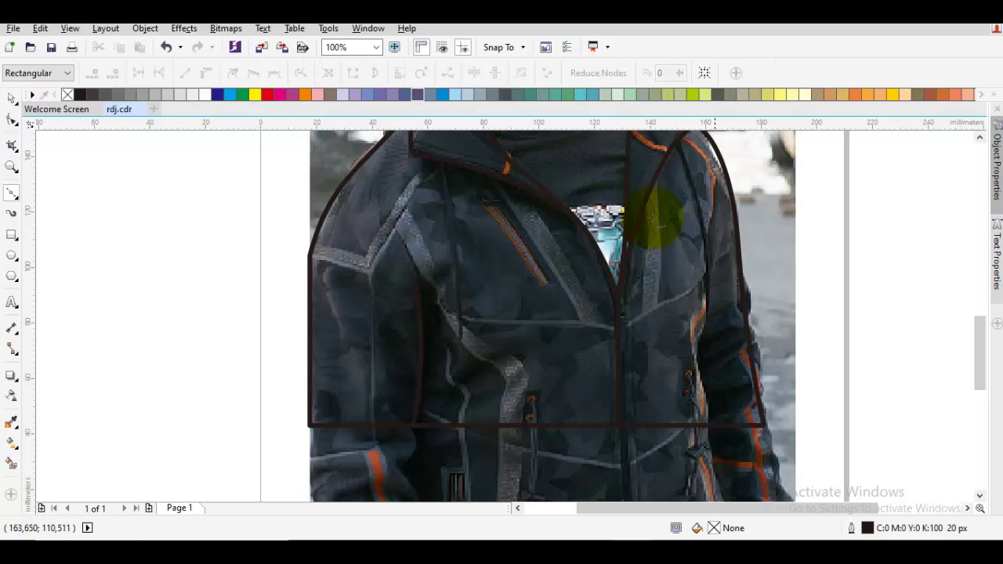
left_click(707, 231)
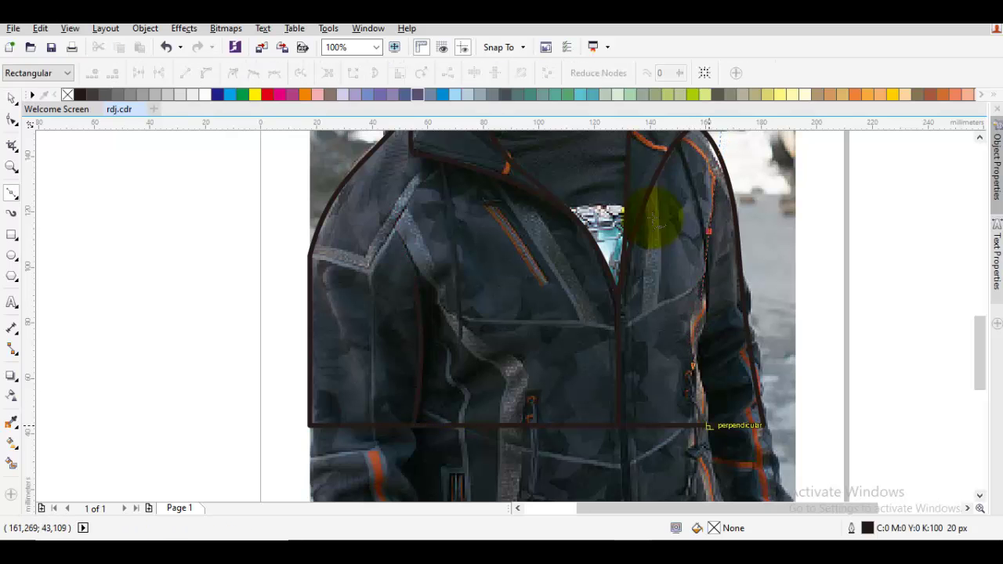
left_click(707, 426)
key("space")
key("Escape")
scroll(560, 329, "up", 2)
Draw two short curved fold lines, one beside each lapel where they meet at the zip.
key("space")
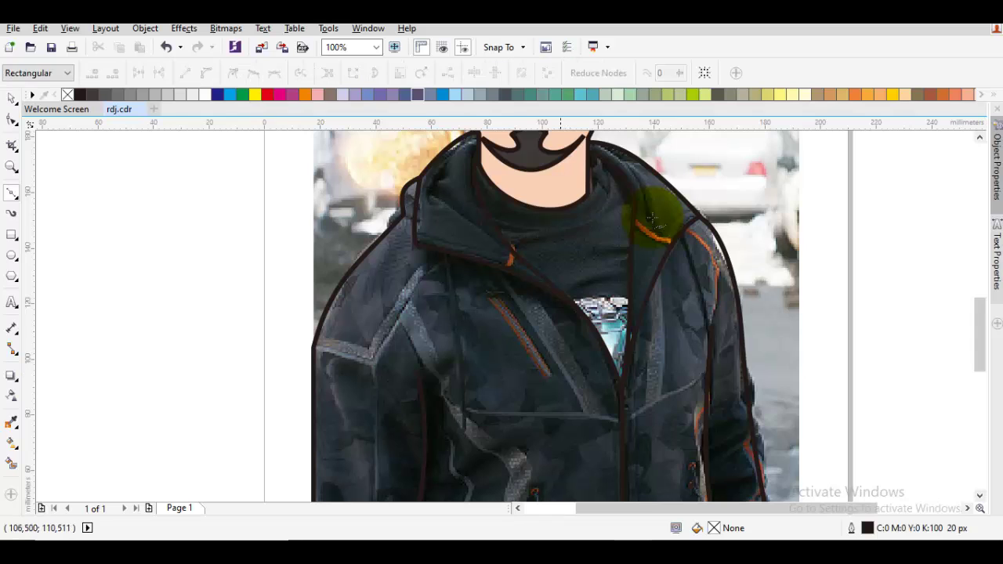
scroll(652, 218, "up", 1)
scroll(652, 218, "down", 1)
scroll(652, 218, "up", 1)
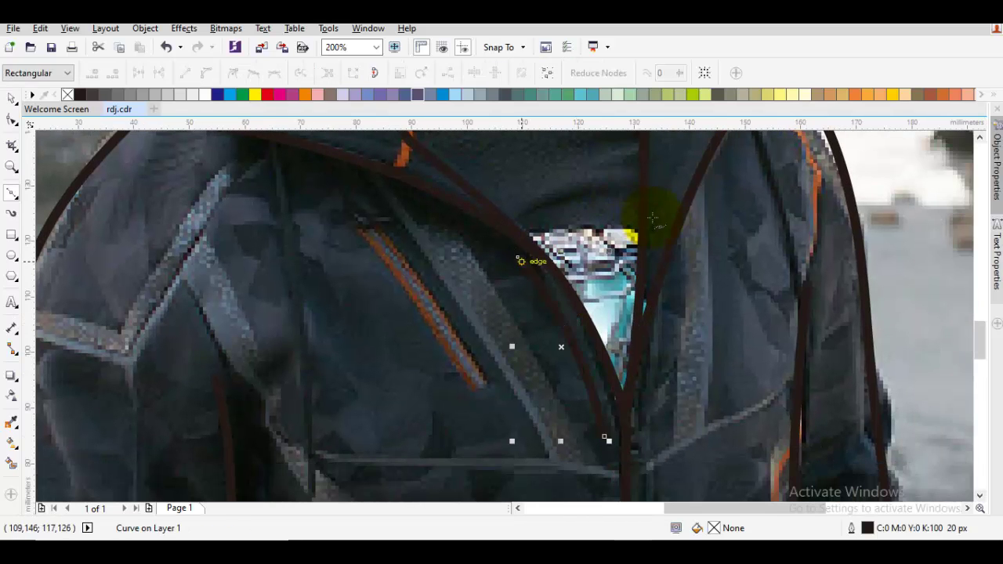
key("space")
key("space")
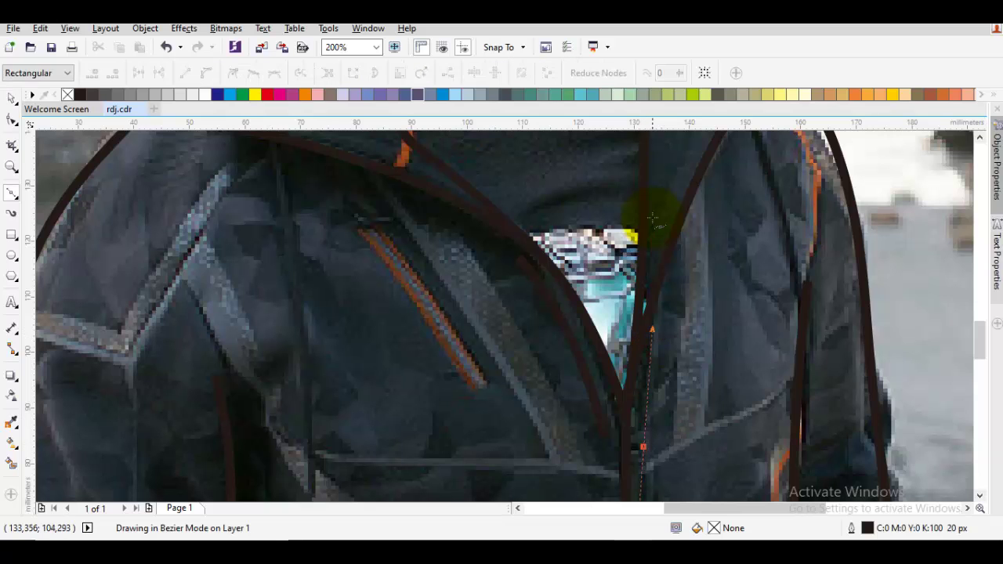
key("space")
scroll(653, 221, "down", 1)
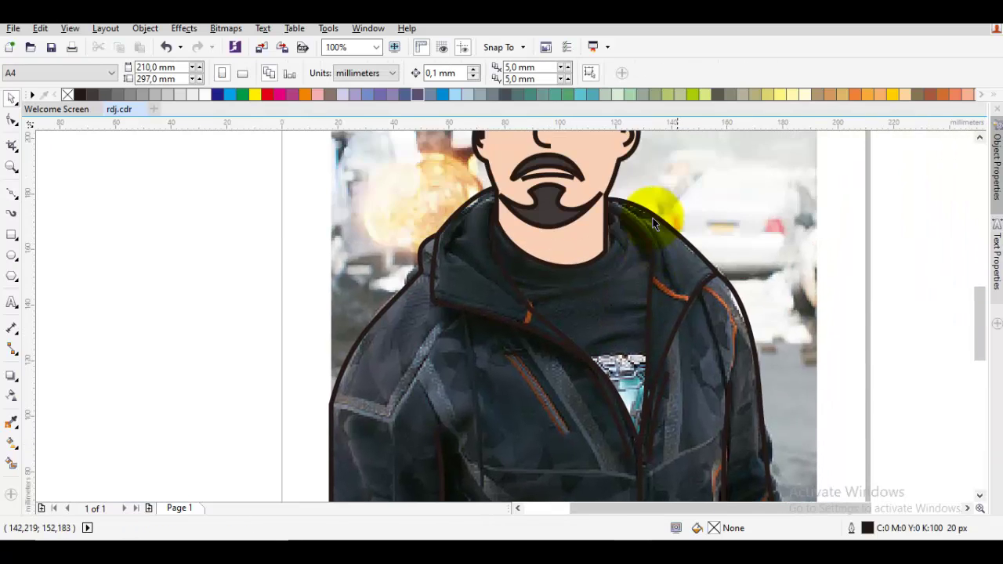
Draw a fold curve inside the right hood from the orange trim up towards the neck.
scroll(654, 223, "up", 1)
key("space")
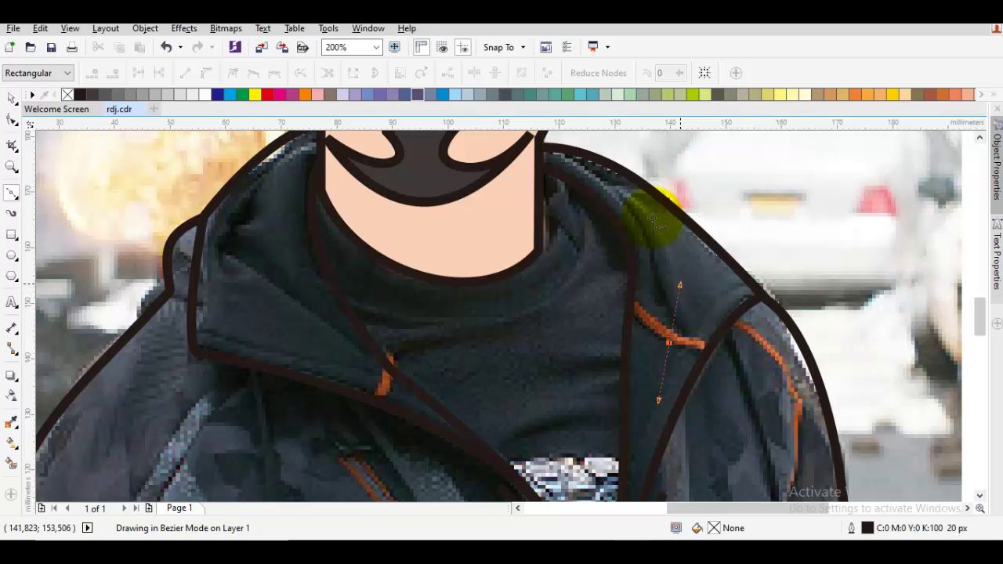
scroll(654, 221, "down", 1)
scroll(653, 221, "up", 1)
mouse_move(654, 217)
left_mouse_down()
mouse_move(650, 210)
mouse_move(656, 224)
left_mouse_up()
key("space")
scroll(655, 224, "left", 1)
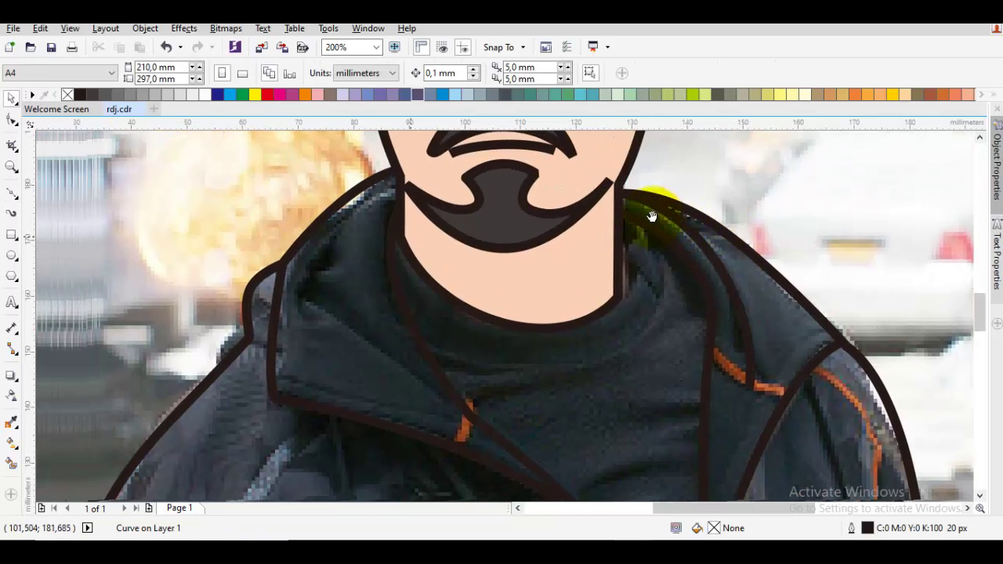
Draw the left hood's inner fold from beside the lapel to the inner corner and up to the neck below the jaw.
key("space")
left_click(446, 405)
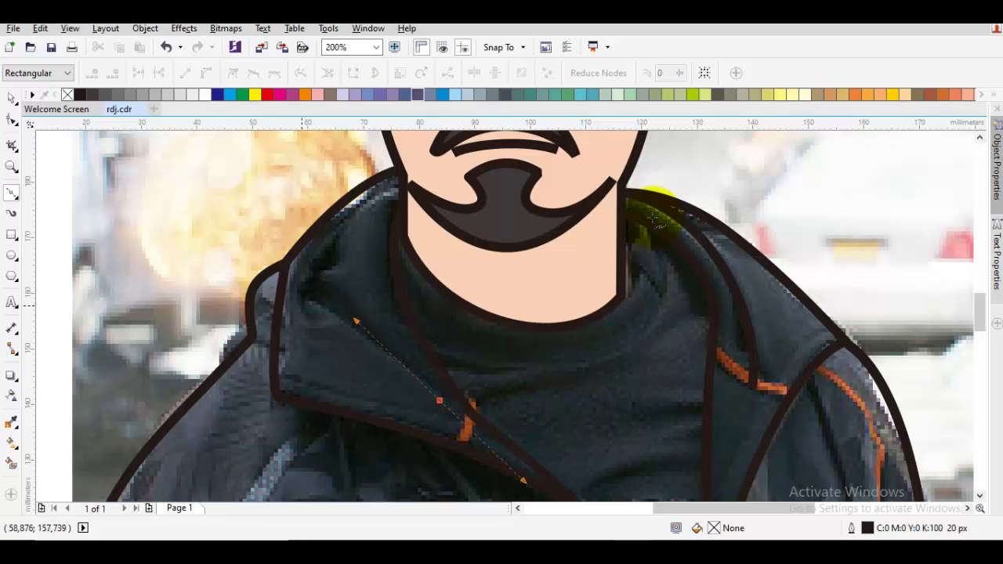
left_click(301, 304)
left_click(403, 175)
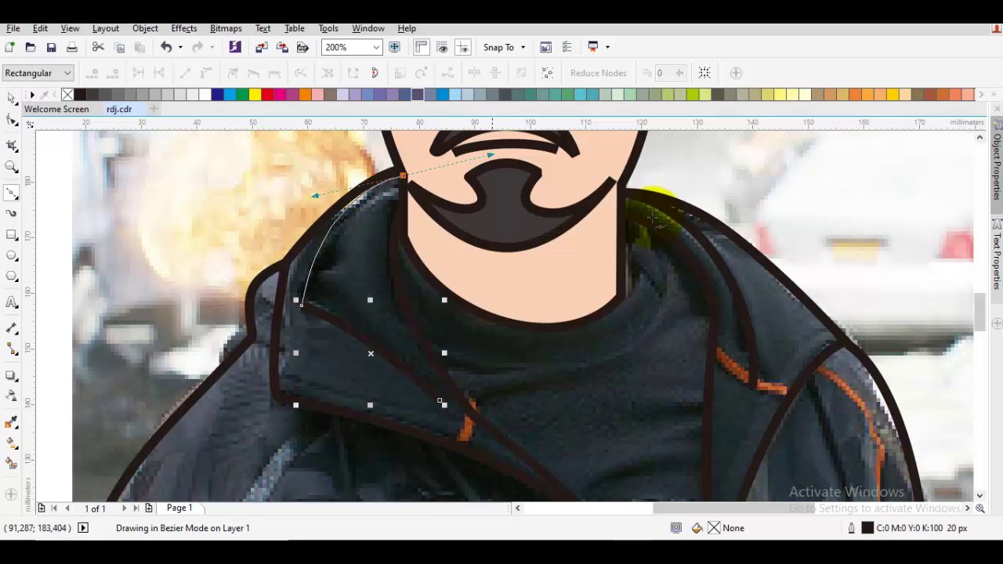
key("space")
scroll(652, 217, "down", 1)
scroll(652, 217, "right", 1)
Trace the shirt collar's lower edge from the left lapel below the neck and up to the neck's right side.
key("space")
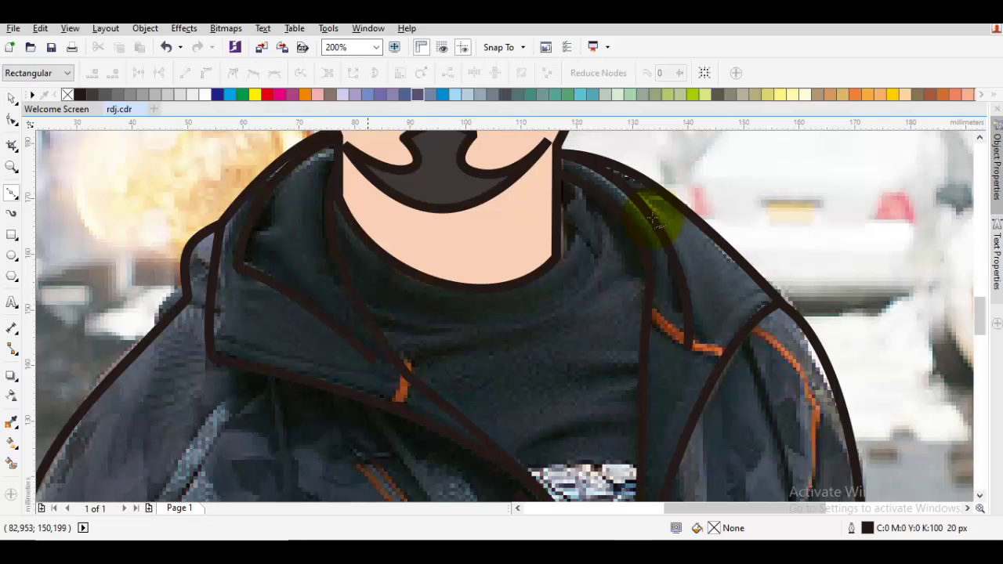
left_click_drag(341, 266, 442, 369)
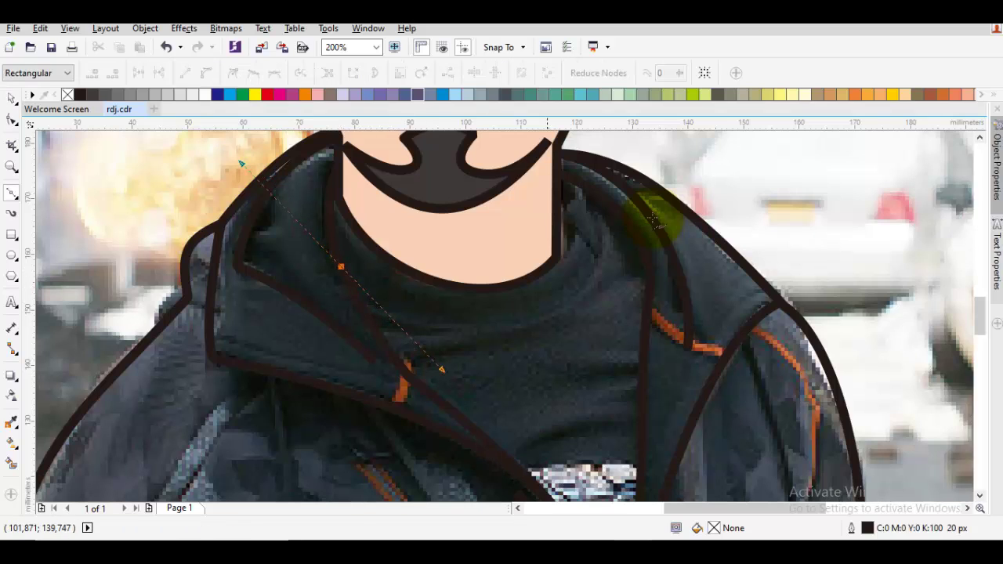
left_click_drag(584, 286, 615, 250)
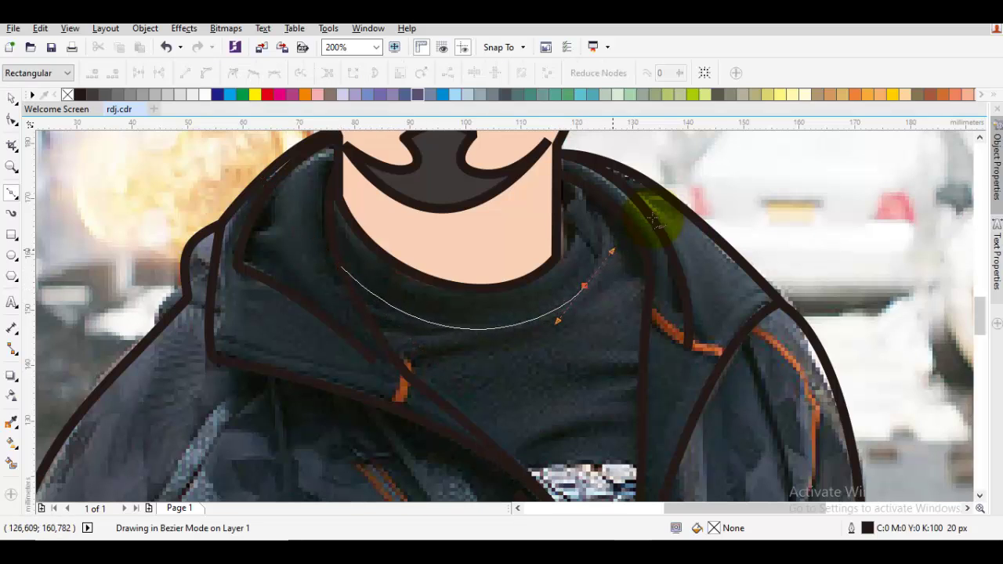
left_click_drag(570, 178, 537, 164)
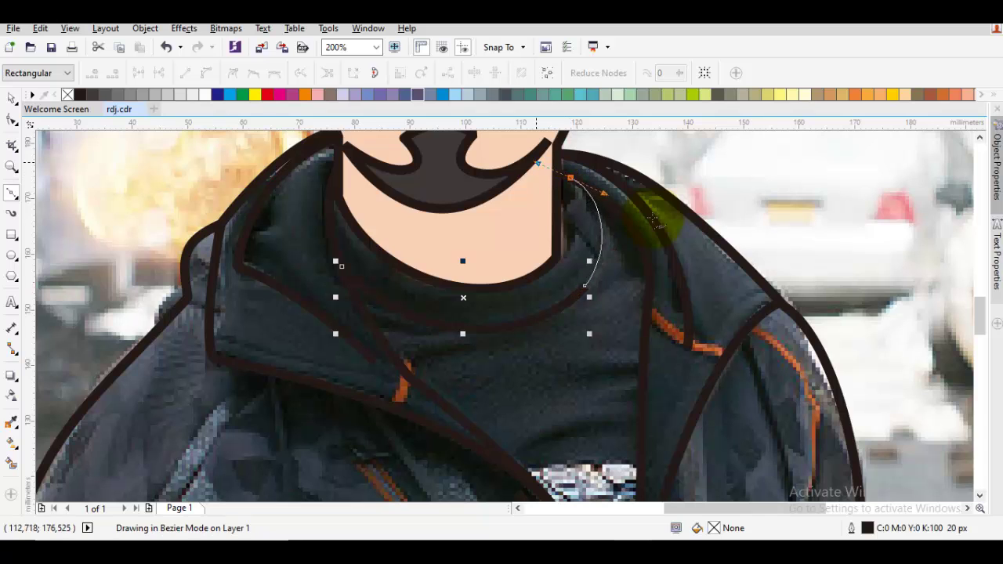
scroll(657, 222, "down", 2)
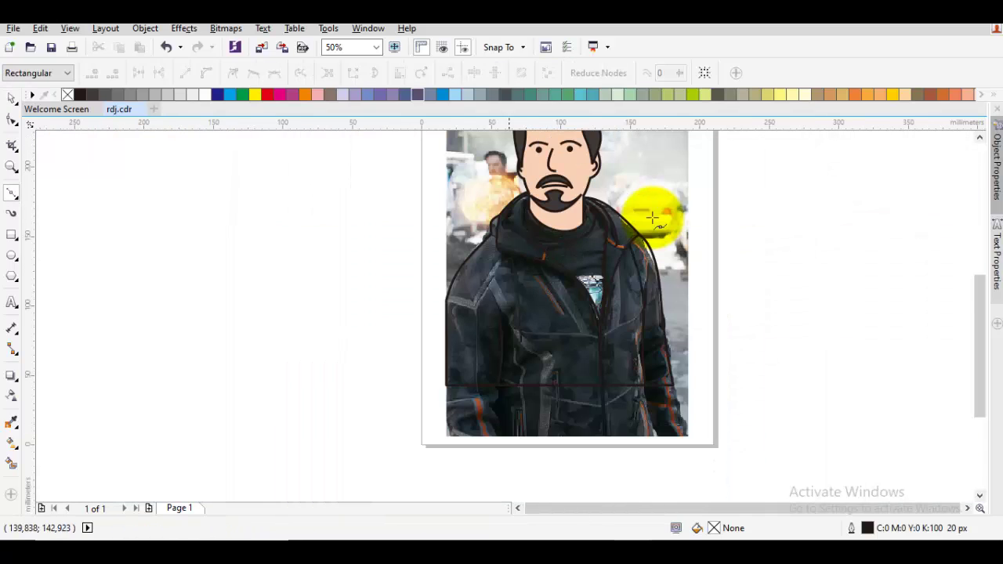
Fill the closed jacket outline with dark grey and deselect it.
key("space")
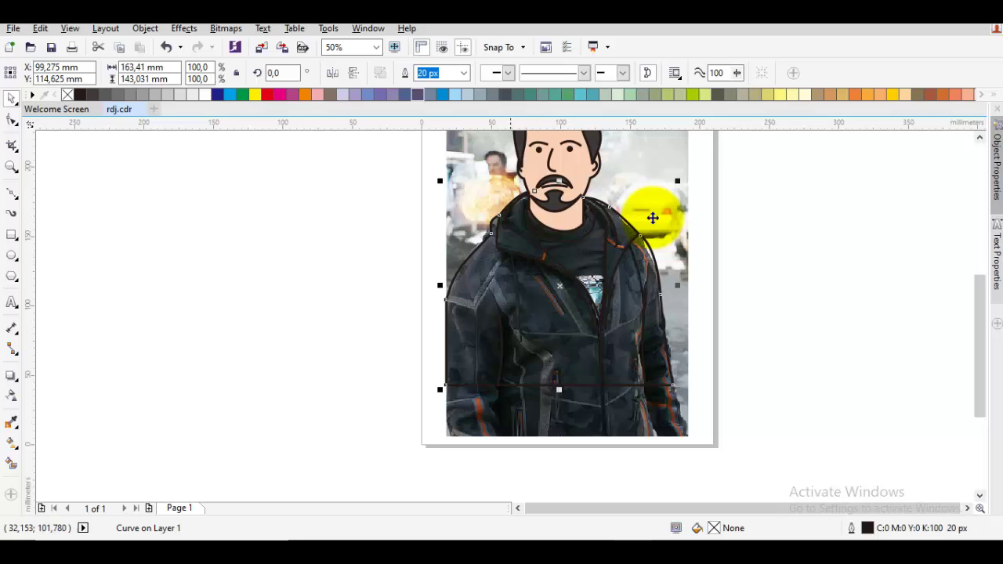
key("Escape")
left_click(654, 220)
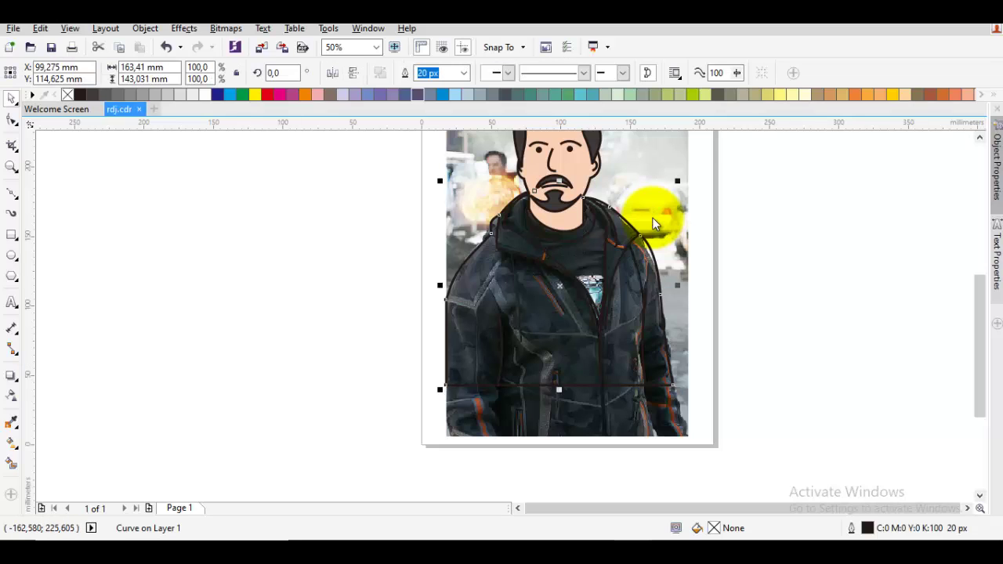
key("Escape")
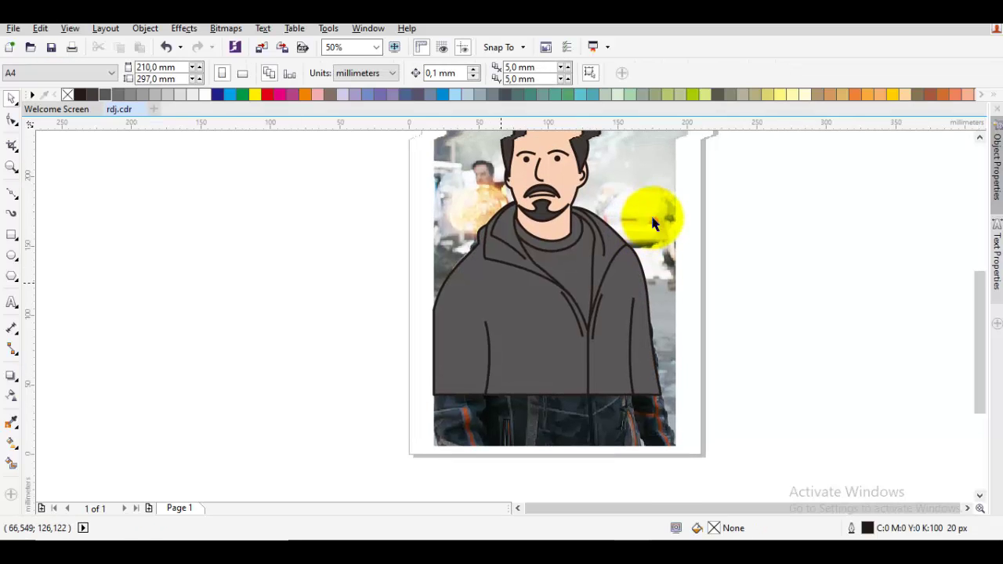
scroll(653, 221, "up", 2)
scroll(653, 218, "down", 4)
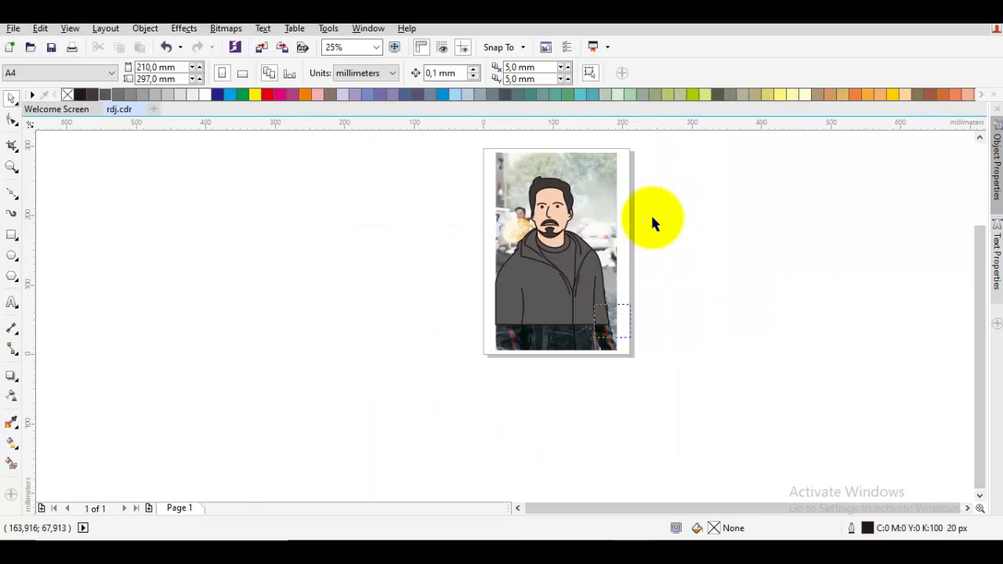
Select all the traced portrait objects and place a duplicate of them beside the page, clear of the photo.
key("ctrl+a")
key("shift+Right")
key("shift+Right")
key("shift+Right")
key("shift+Right")
key("shift+Right")
key("shift+Right")
key("shift+Right")
key("shift+Right")
key("shift+Right")
key("shift+Right")
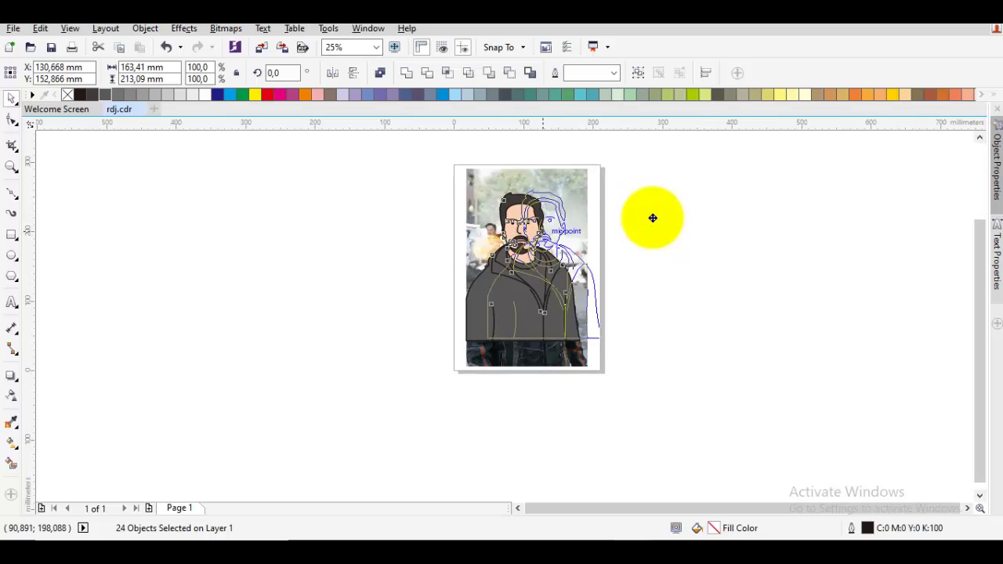
Group all objects of the duplicated portrait and deselect the group.
key("shift+F10")
key("Down")
key("Down")
key("Down")
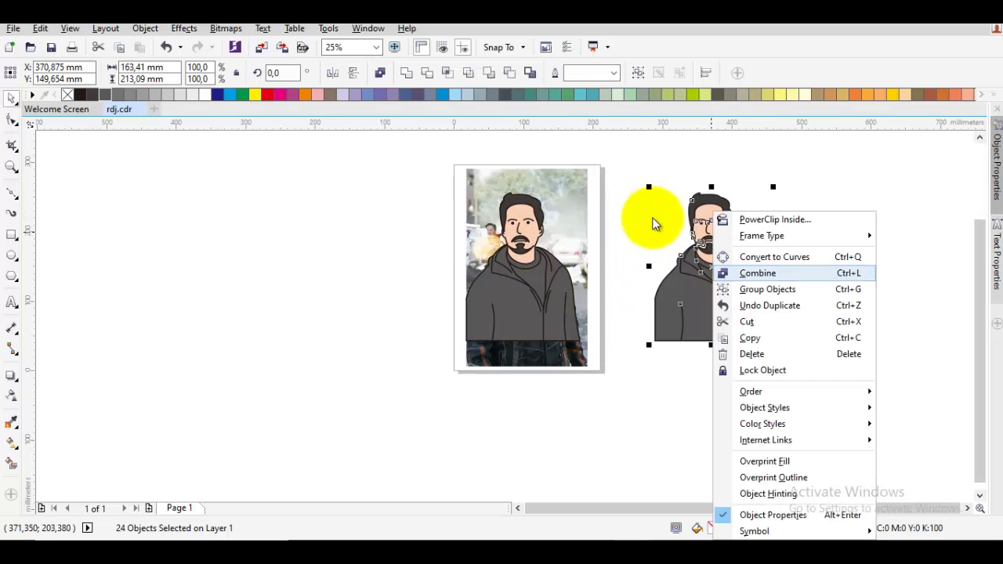
key("Return")
scroll(653, 222, "up", 3)
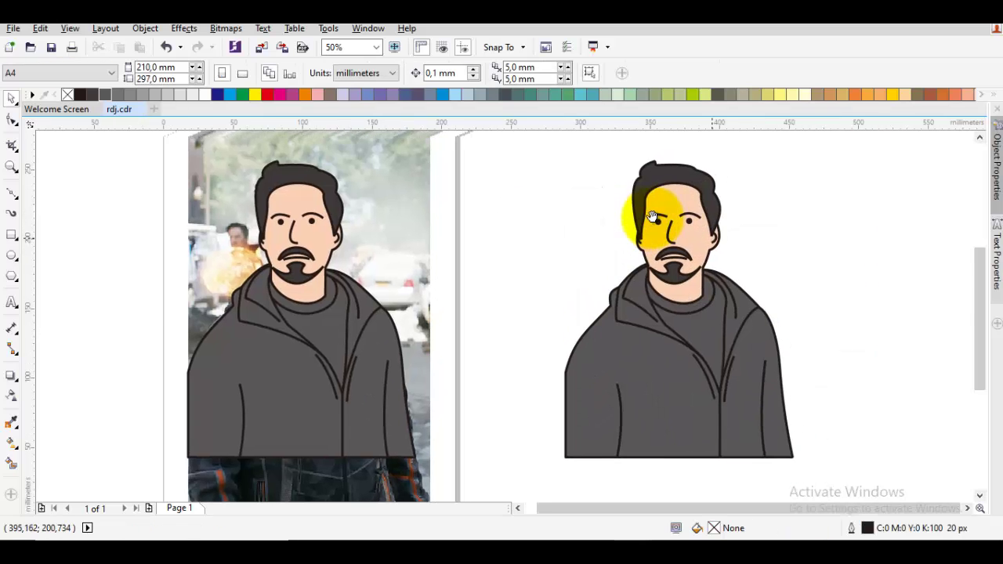
scroll(653, 219, "down", 1)
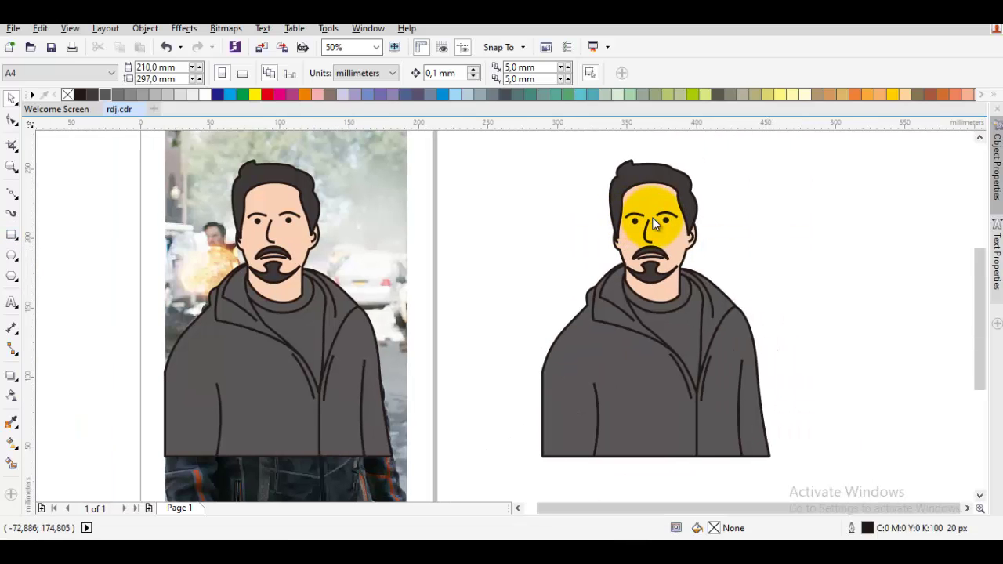
Add a pale green (C20 M0 Y20 K20) rectangle about 126 × 115 mm without an outline behind the duplicated portrait.
key("F6")
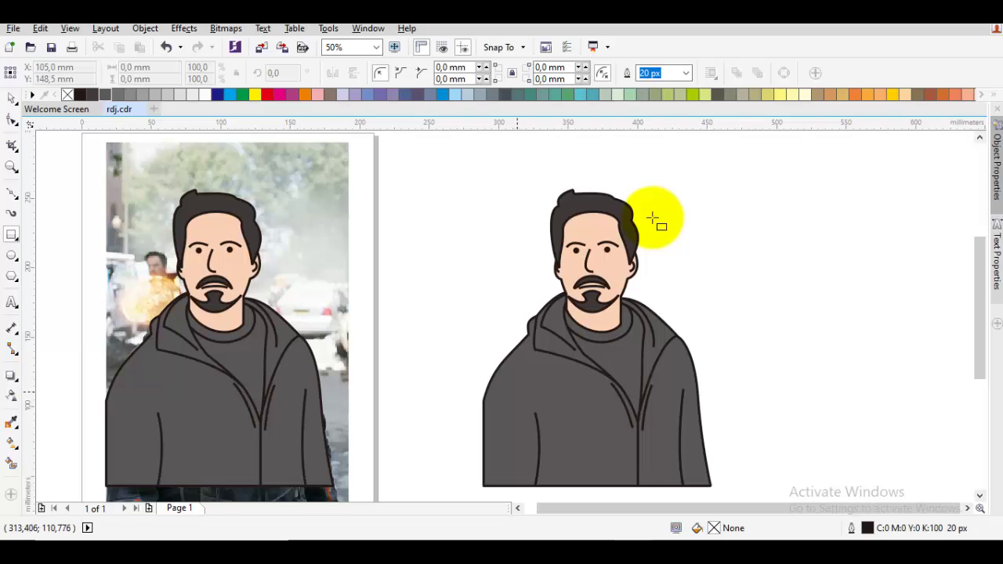
mouse_move(517, 391)
left_mouse_down()
mouse_move(671, 212)
mouse_move(698, 219)
mouse_move(688, 232)
left_mouse_up()
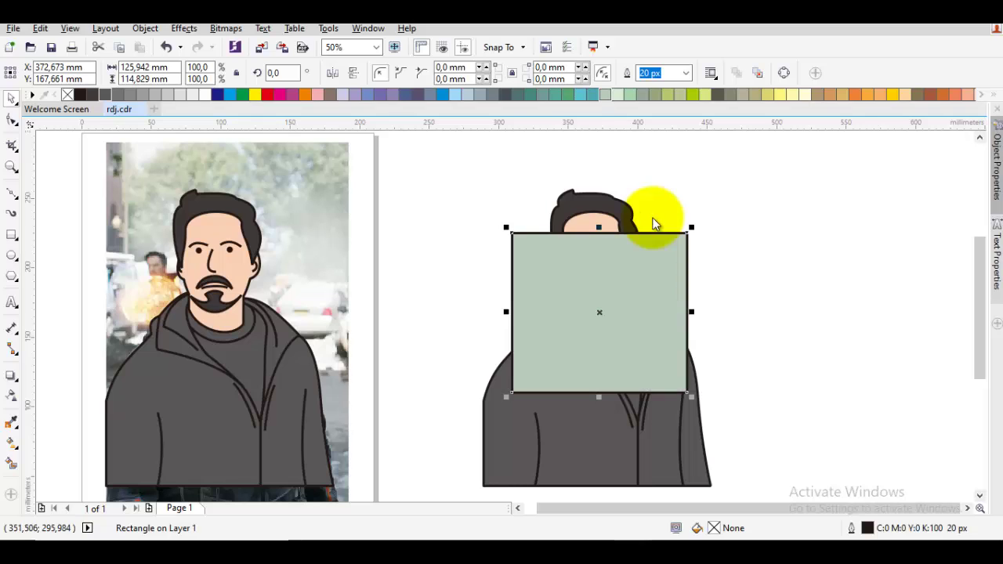
right_click(652, 219)
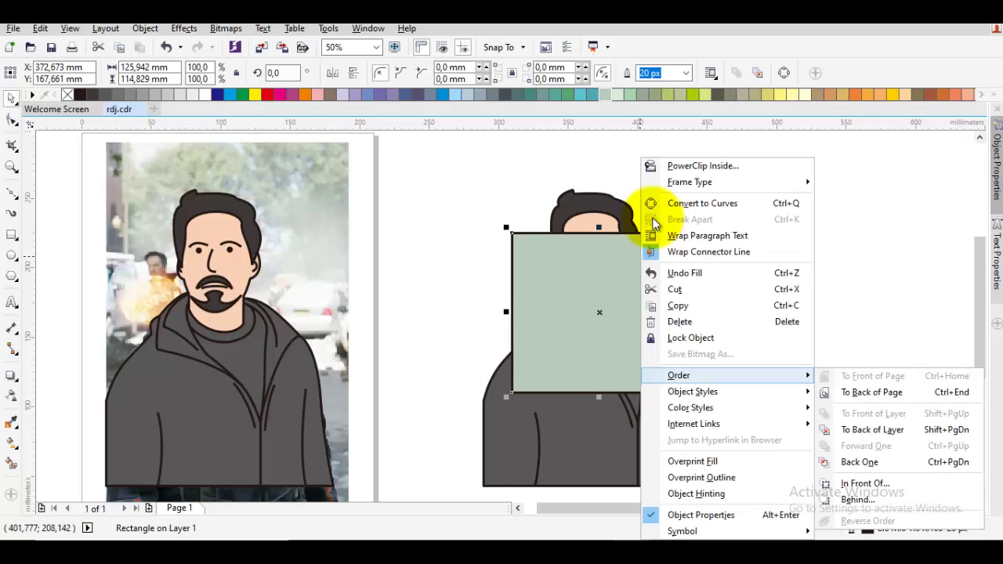
key("shift+Page_Down")
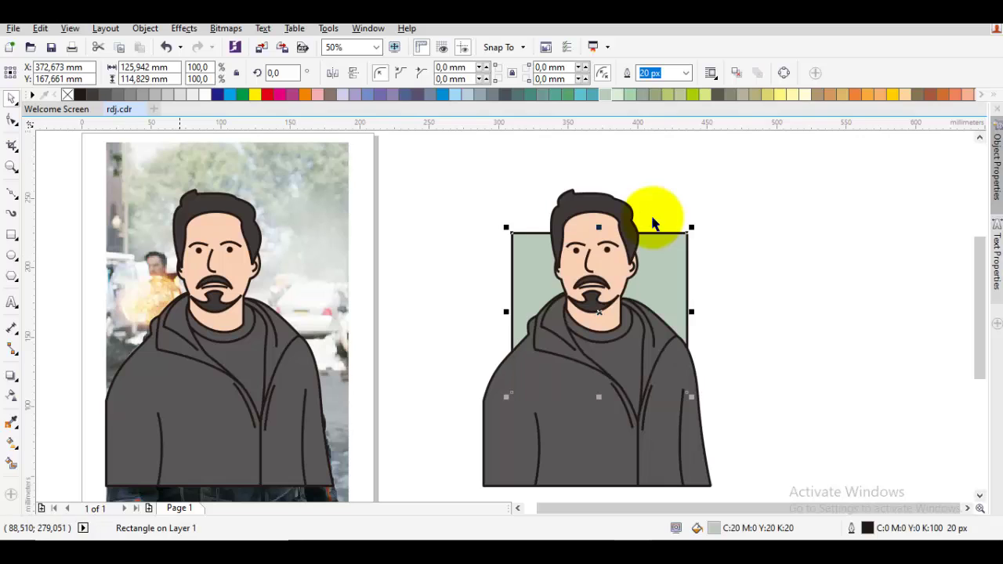
left_click(652, 218)
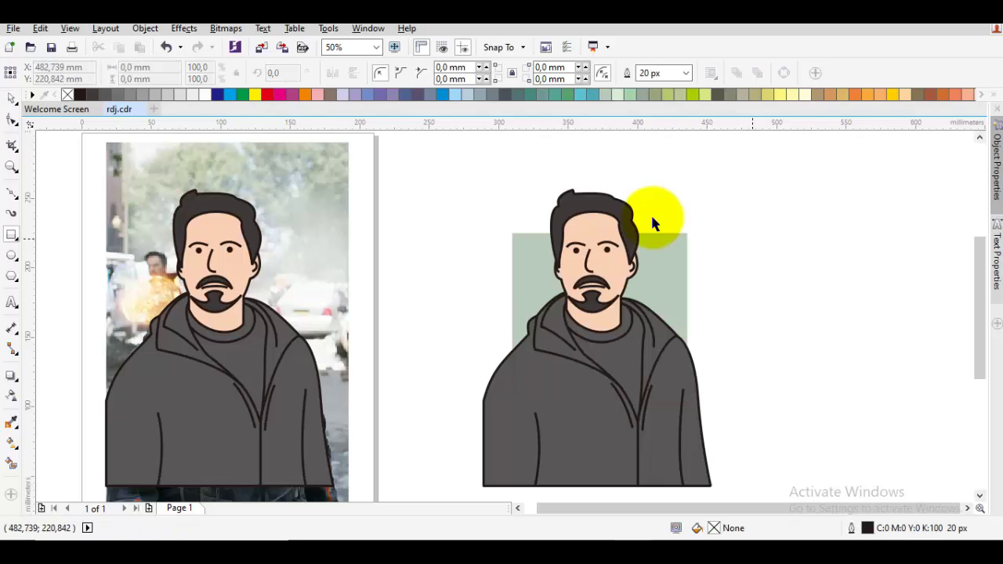
Create a page-sized 210 × 297 mm rectangle and place it to the right of the duplicated portrait.
scroll(652, 218, "down", 1)
scroll(652, 218, "left", 1)
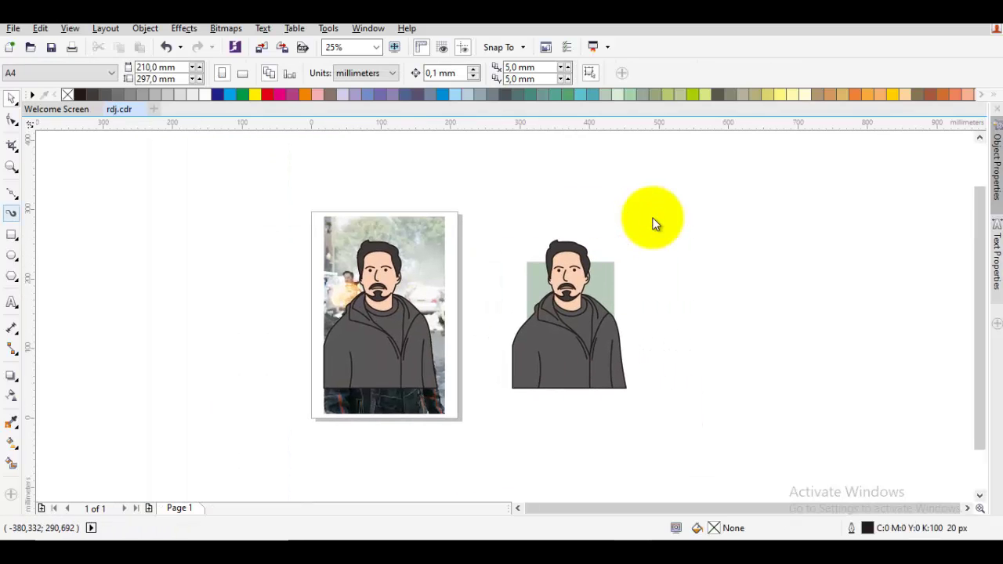
key("F6")
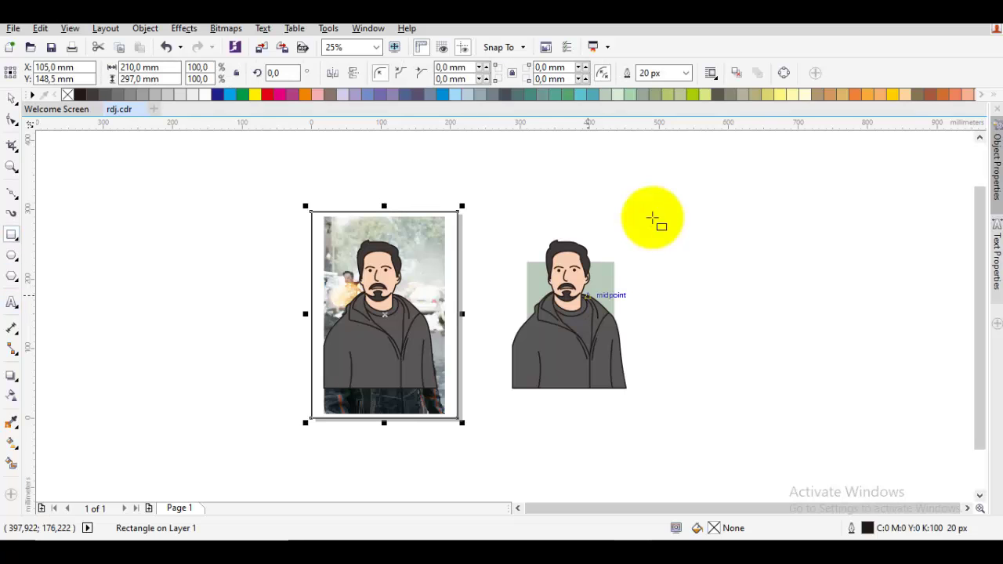
left_click_drag(652, 218, 651, 217)
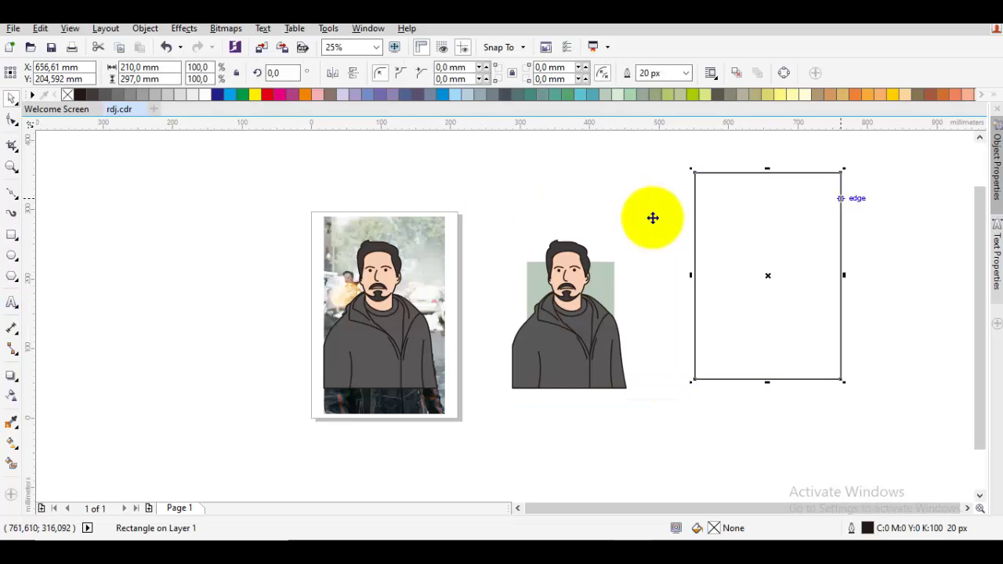
Group the duplicated portrait with its pale green background rectangle.
key("Tab")
left_click(651, 222, "shift")
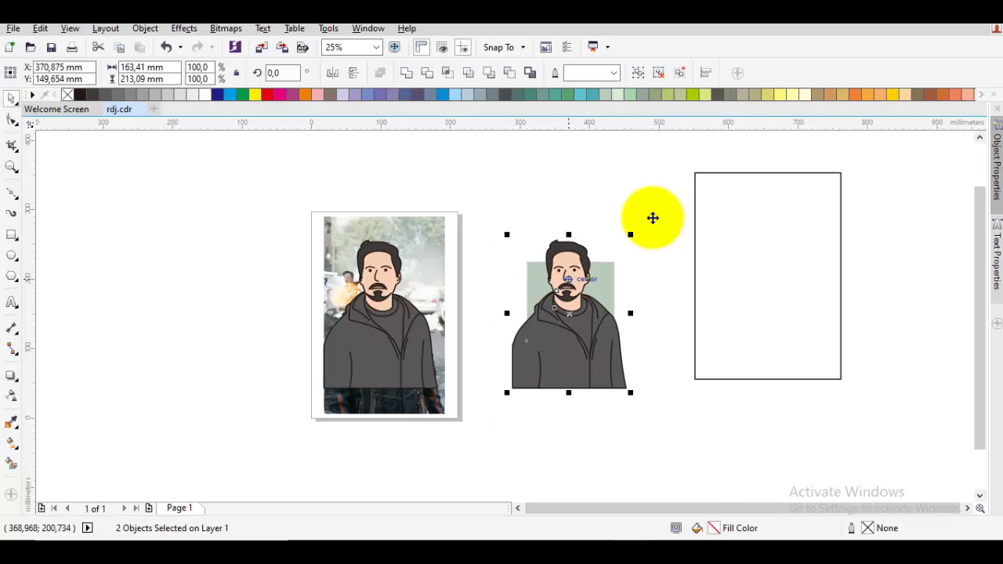
right_click(655, 223)
key("Escape")
key("ctrl+g")
PowerClip the grouped portrait inside the empty 210 × 297 mm rectangle.
right_click(651, 217)
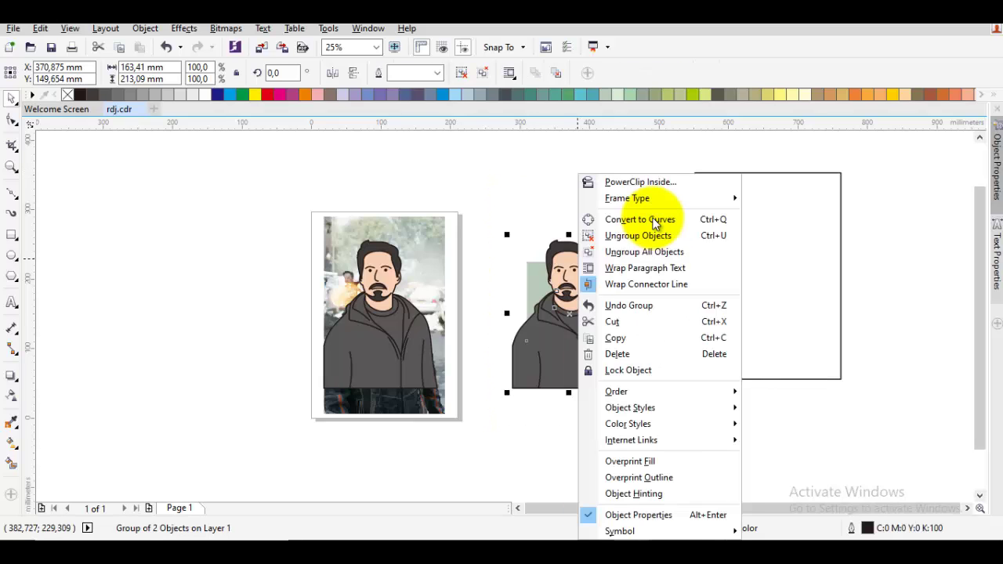
left_click(651, 182)
left_click(652, 217)
scroll(653, 218, "right", 3)
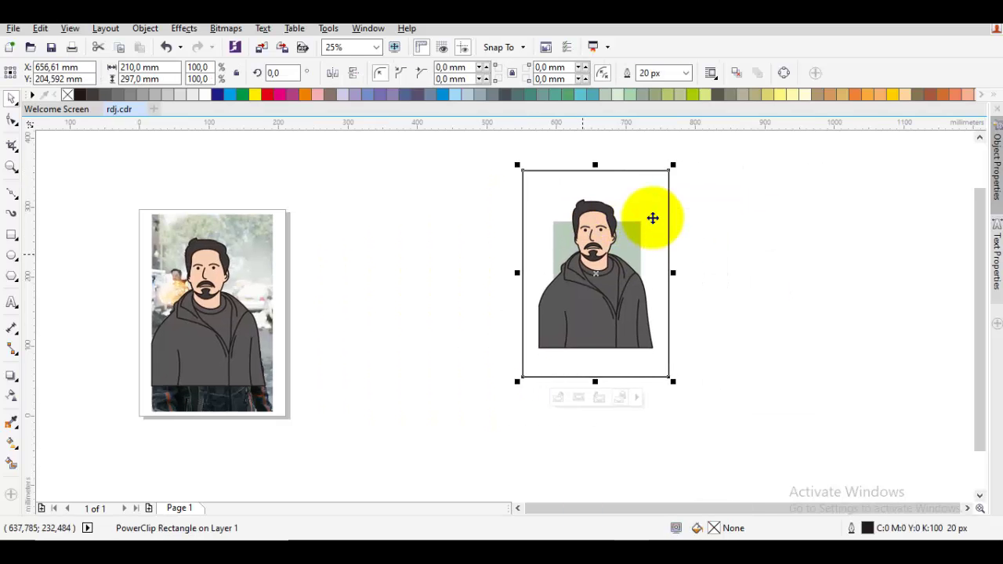
Enlarge and reposition the portrait inside the PowerClip frame so the jacket spans its width and meets its lower edge.
left_click(653, 218, "ctrl")
left_click_drag(654, 224, 653, 218)
key("Escape")
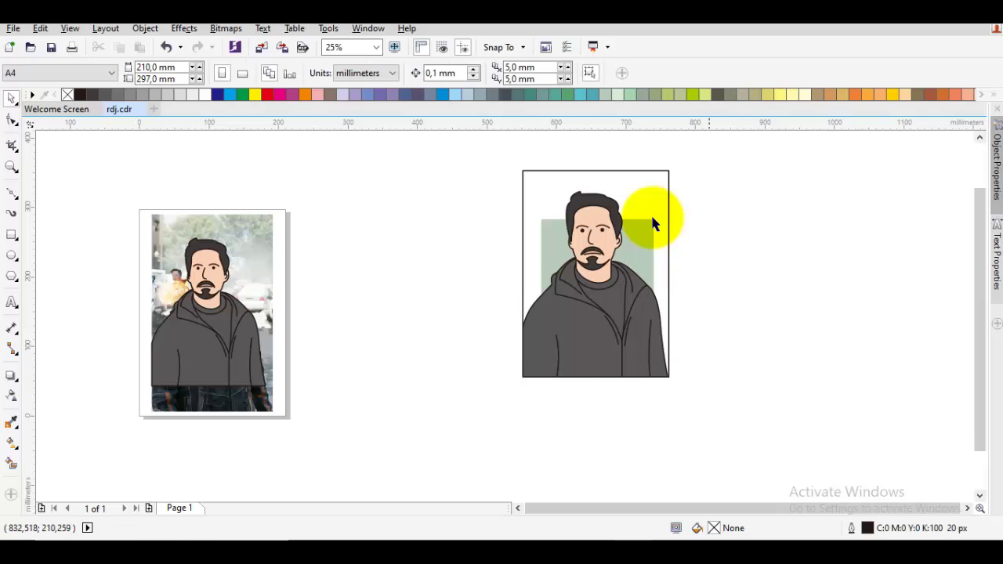
Give the PowerClip frame a white fill (C0 M0 Y0 K0) without an outline and deselect it.
left_click(653, 218)
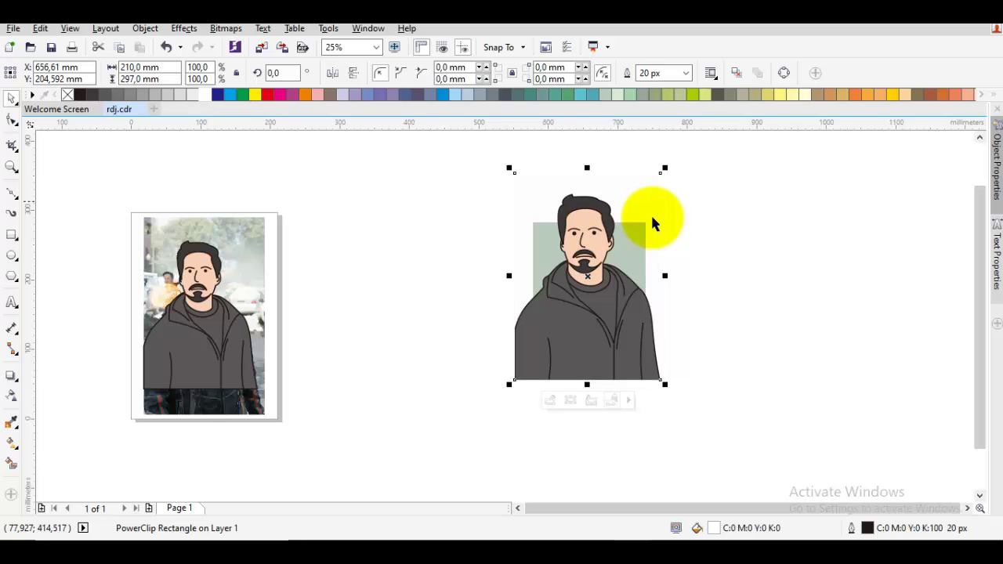
key("Escape")
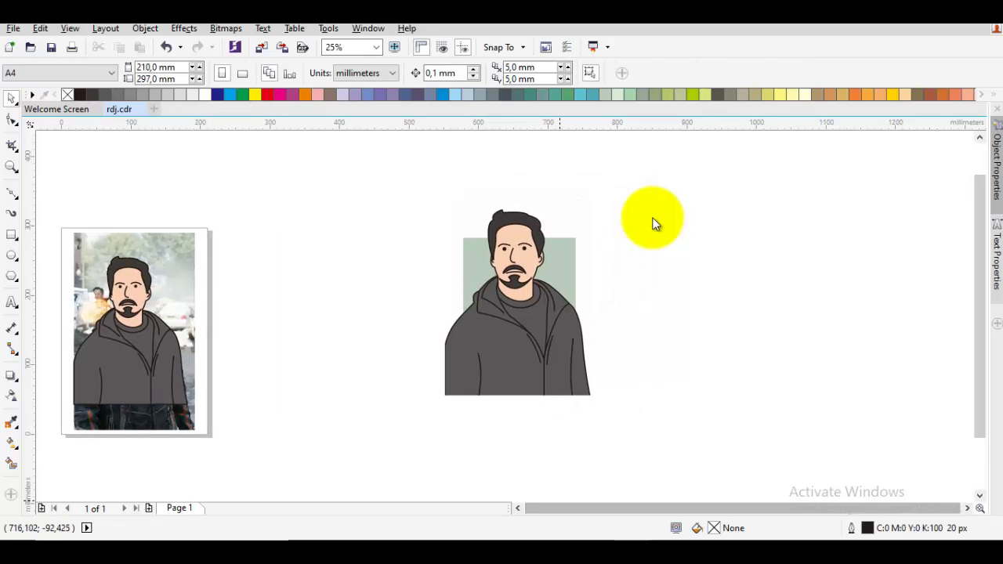